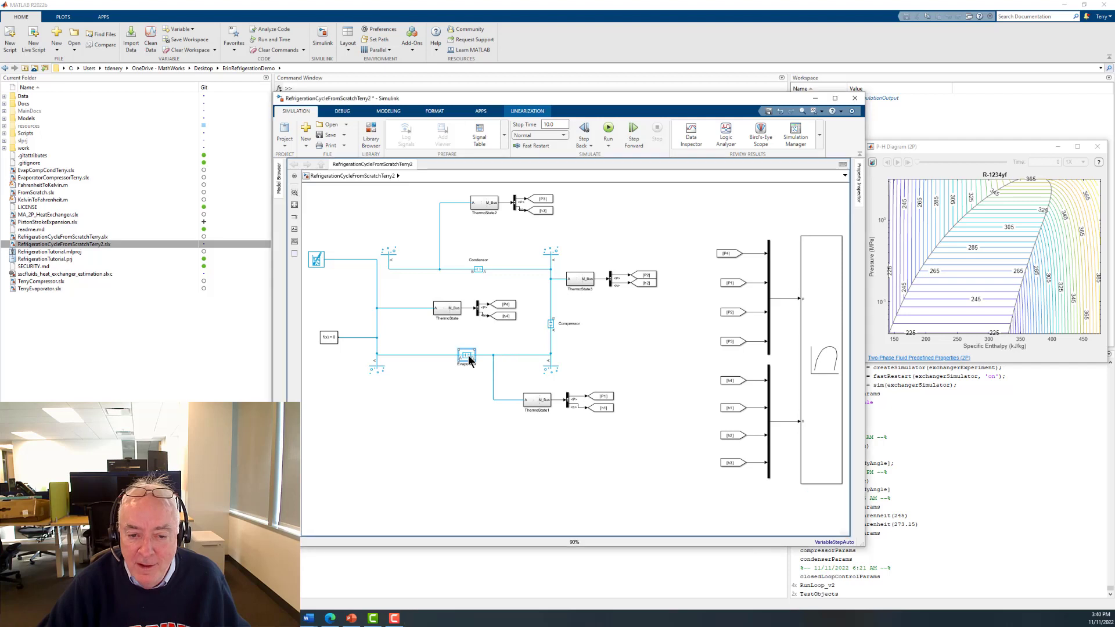
pyautogui.click(553, 324)
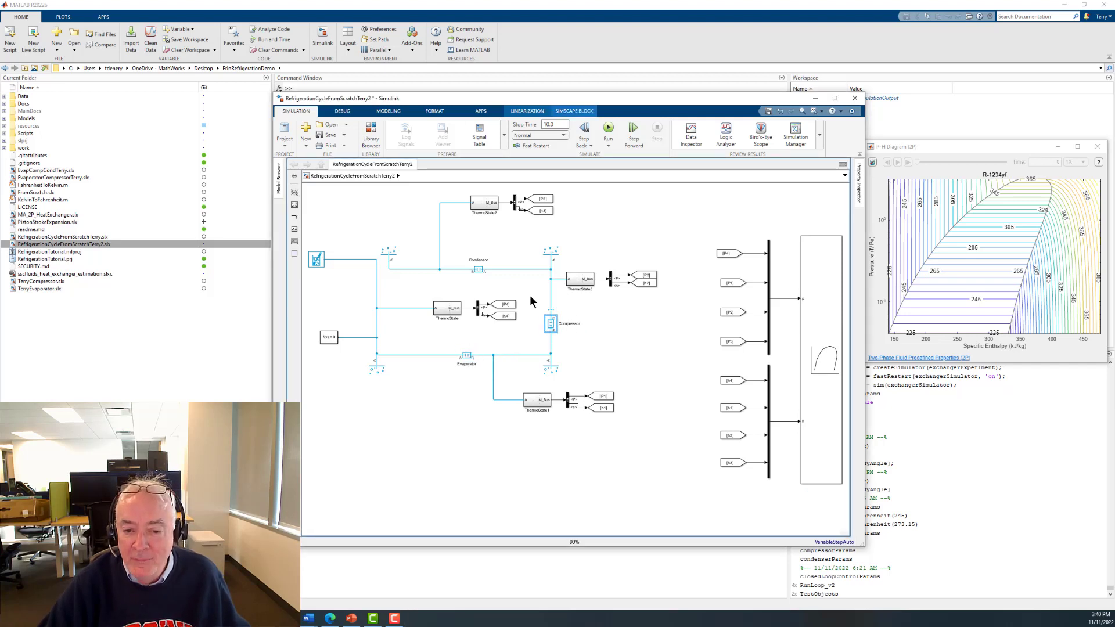
pyautogui.click(480, 270)
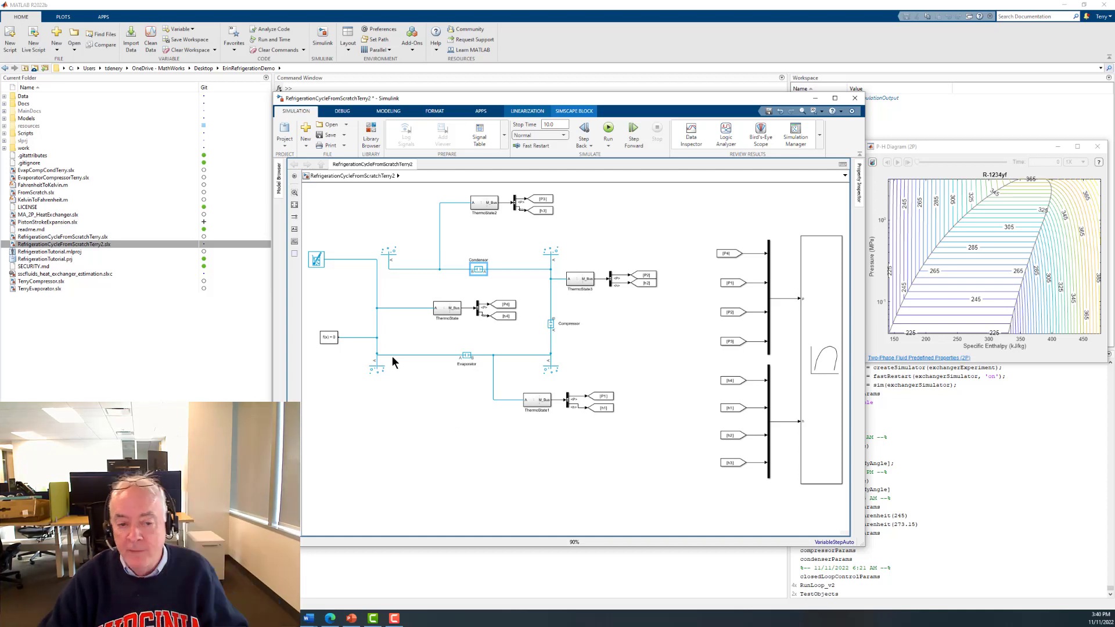
pyautogui.click(376, 367)
pyautogui.click(375, 365)
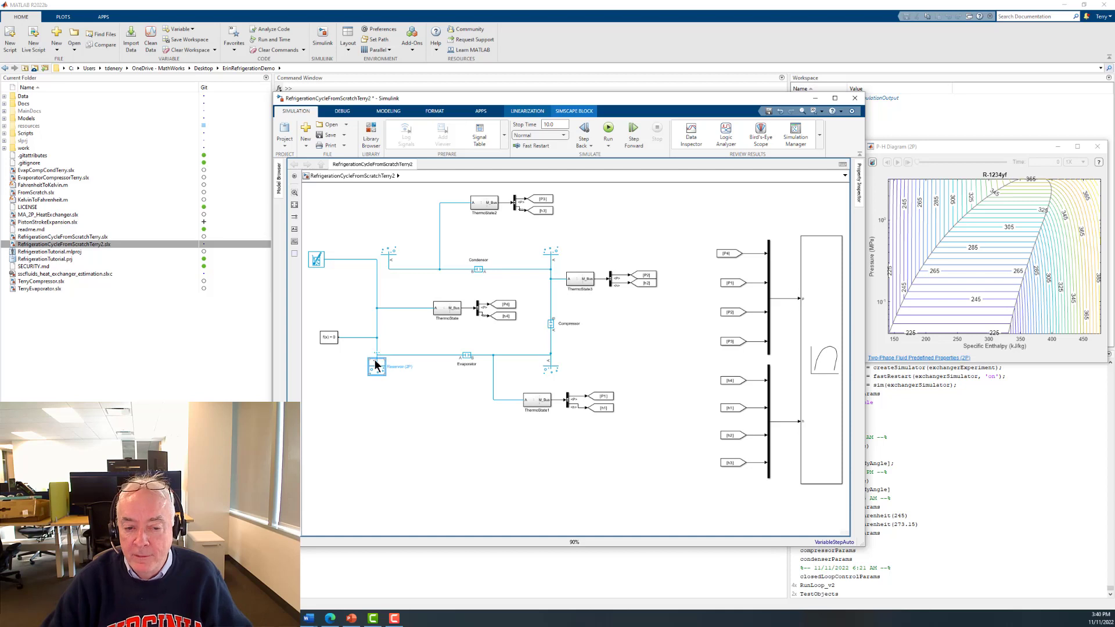
pyautogui.click(548, 366)
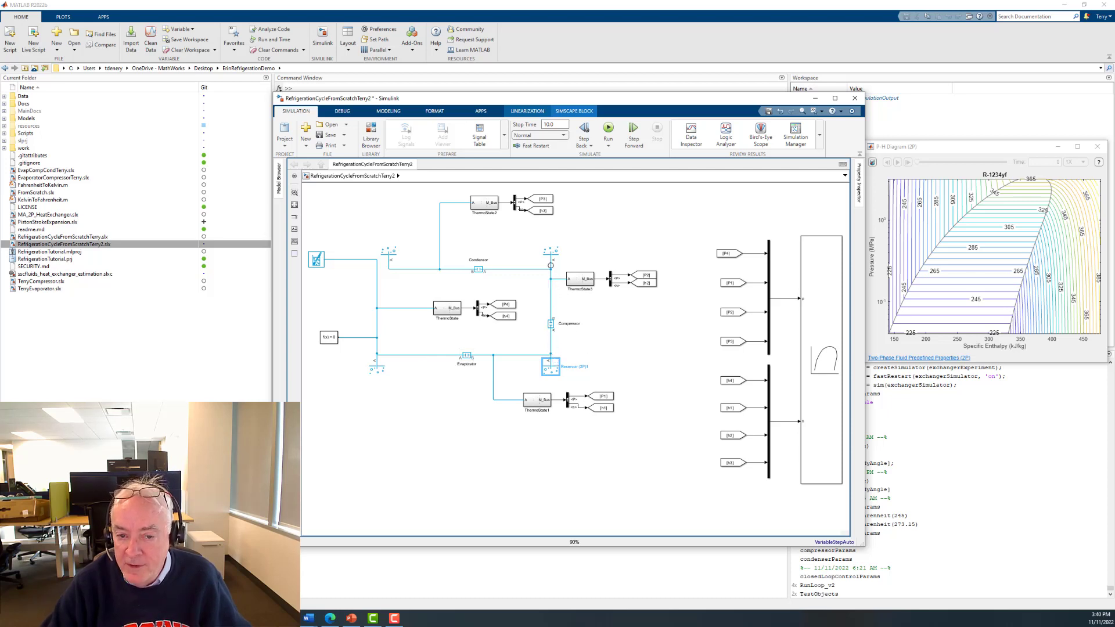
pyautogui.click(461, 403)
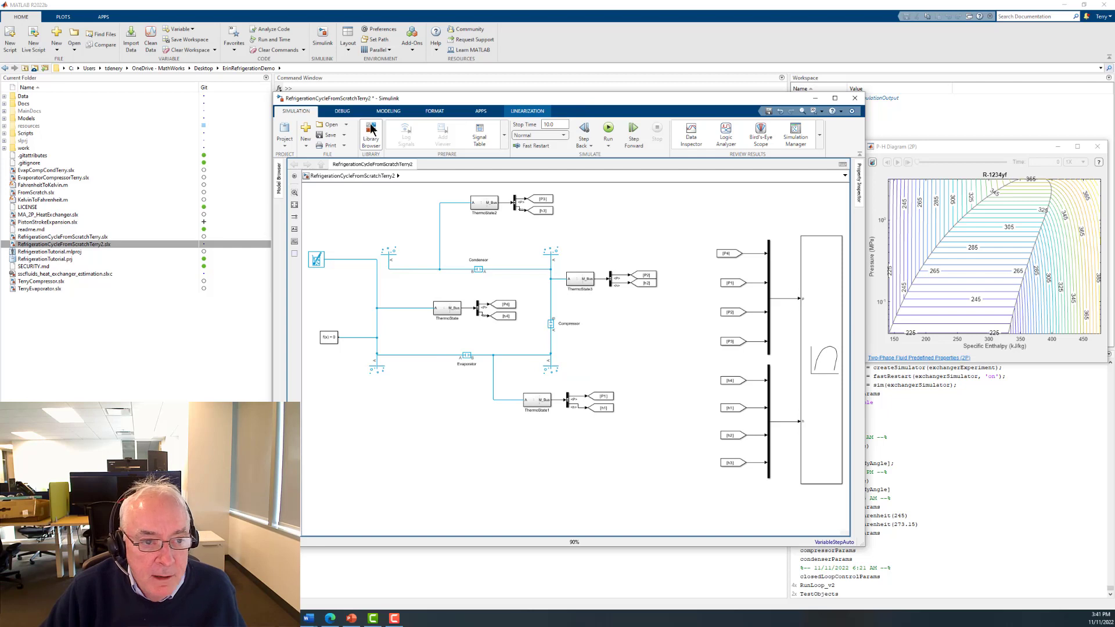
# Add a Pipe (2P) block from the Simscape Two-Phase Fluid Elements library to the model, below the Evaporator.
pyautogui.moveTo(316, 625)
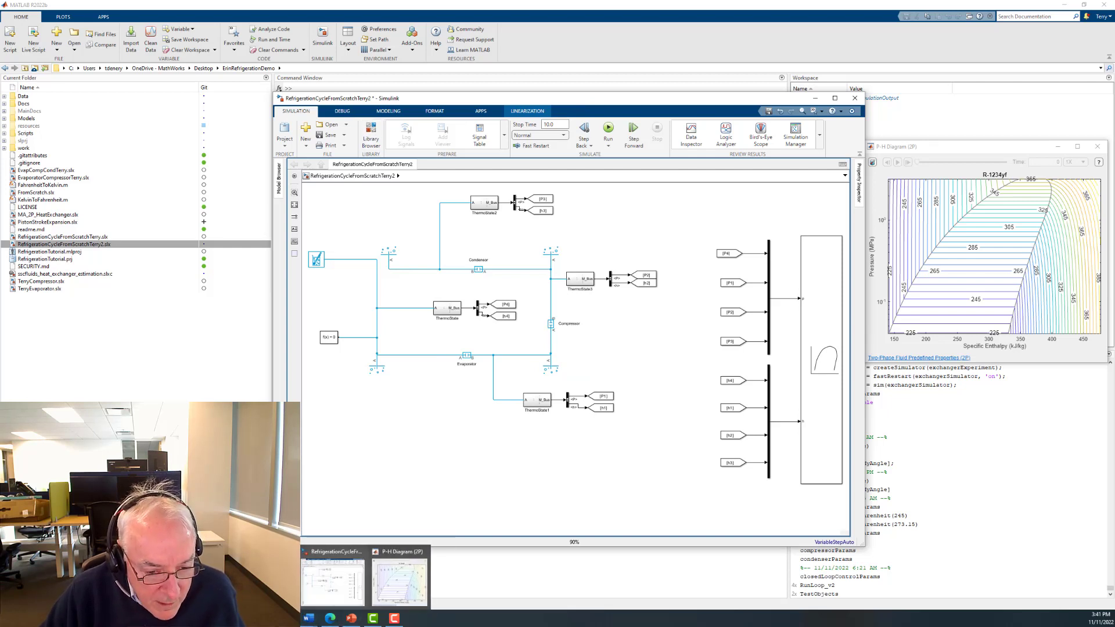
pyautogui.click(332, 578)
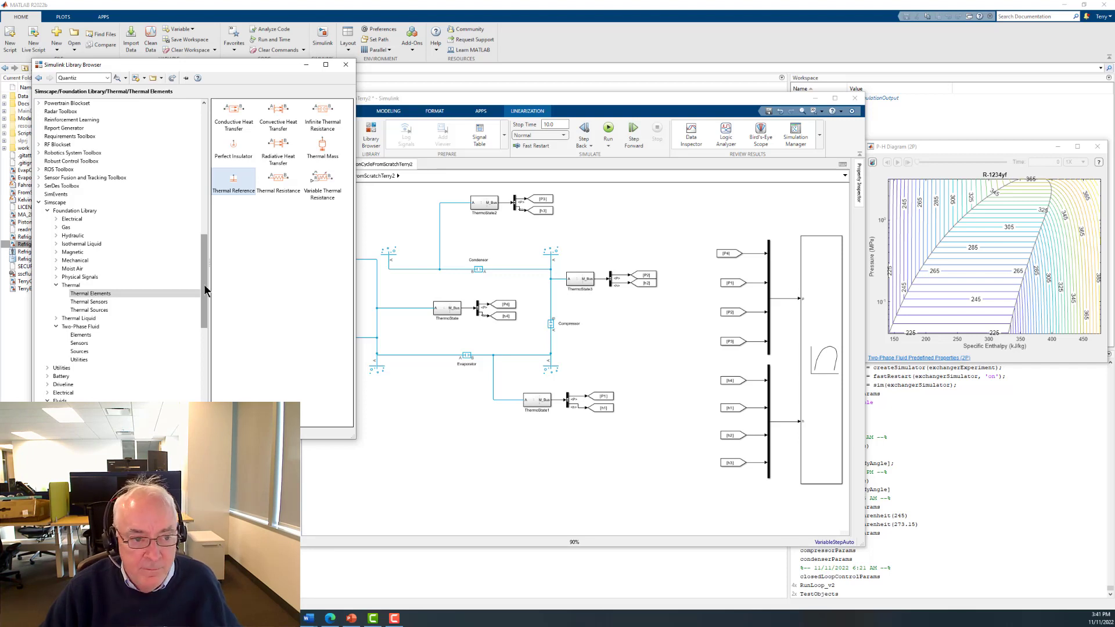
pyautogui.moveTo(205, 291); pyautogui.dragTo(207, 298)
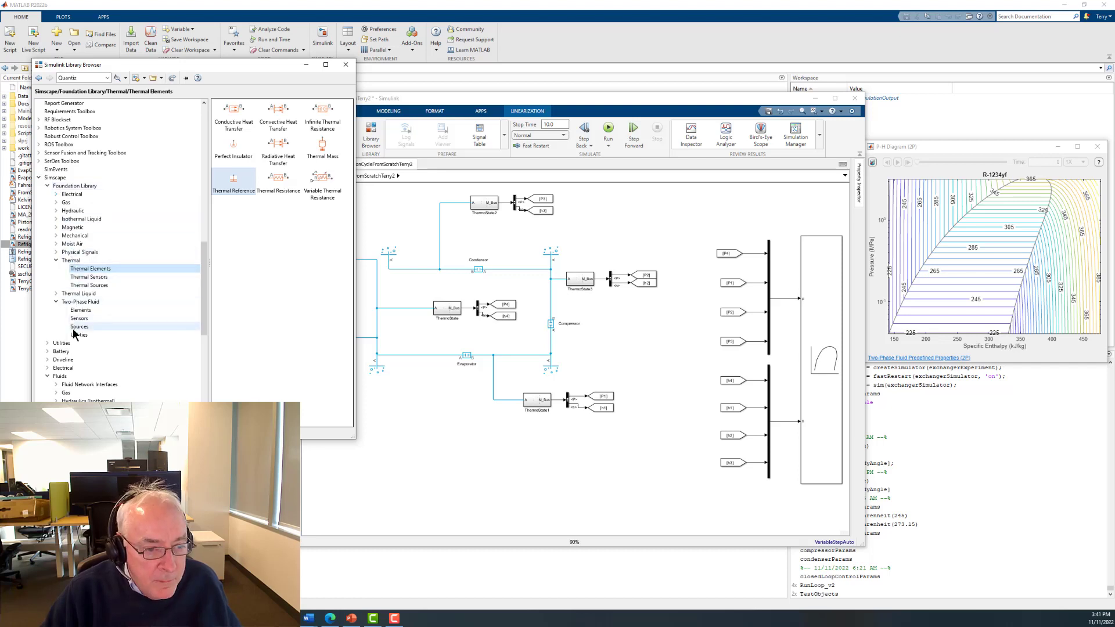
pyautogui.click(80, 311)
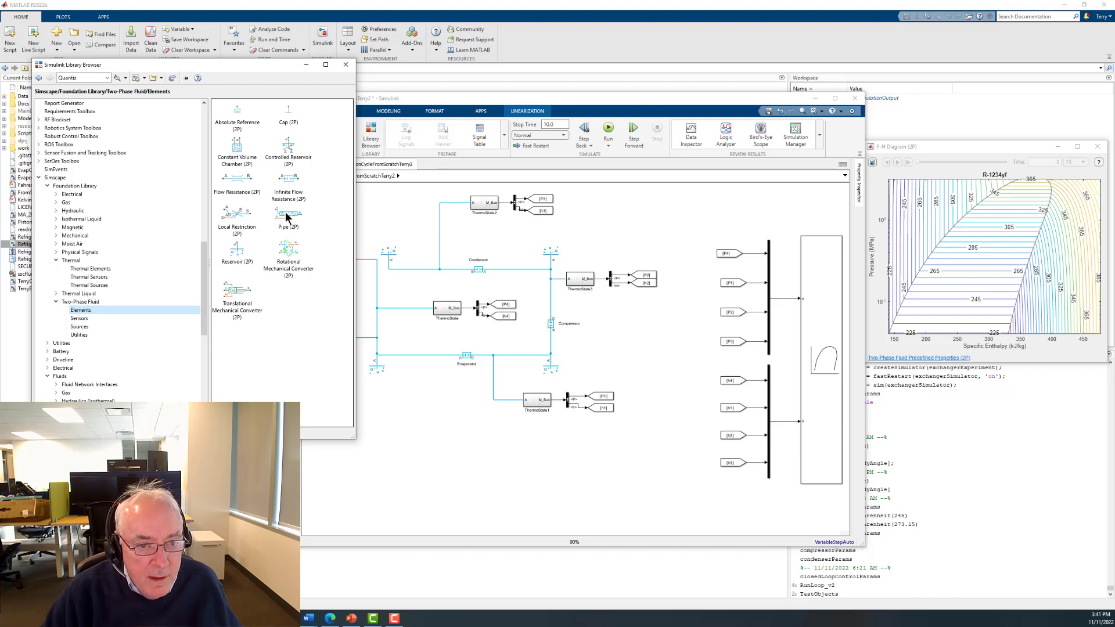
pyautogui.moveTo(293, 218); pyautogui.dragTo(451, 398)
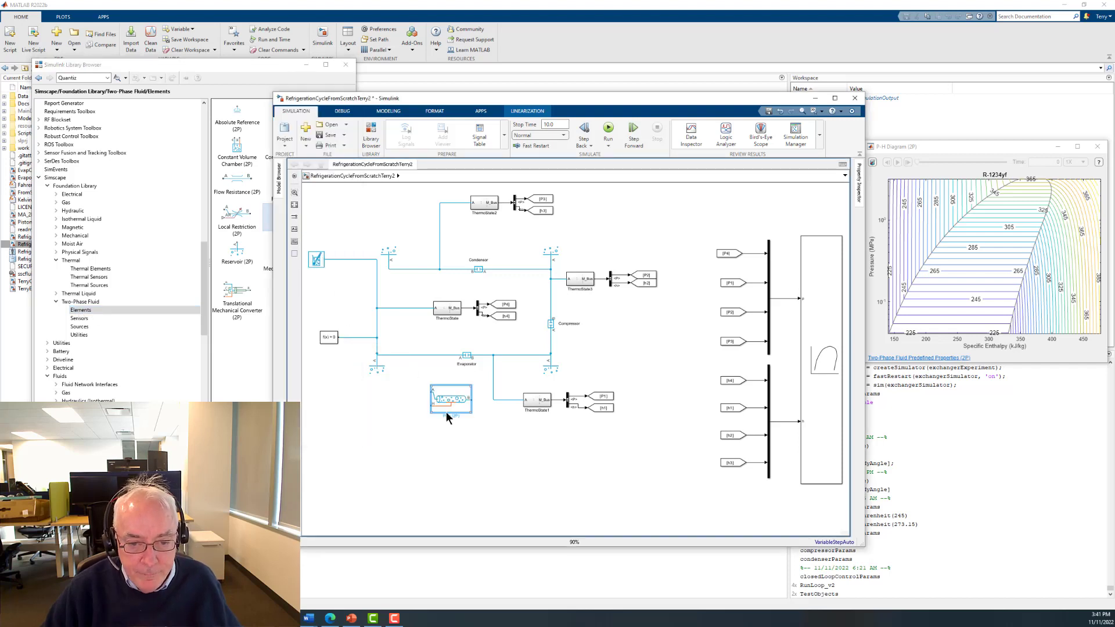
# Replace the Evaporator with the Pipe (2P) block, wire it between the two lower reservoirs, and review the pipe's parameters.
pyautogui.moveTo(466, 355); pyautogui.dragTo(446, 356)
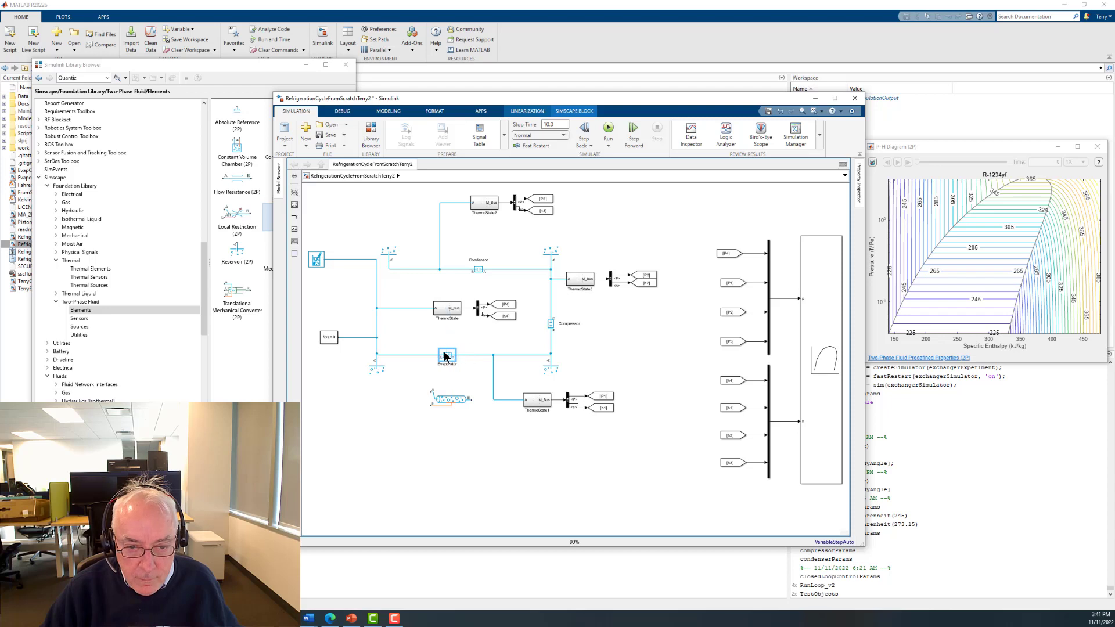
pyautogui.press('Delete')
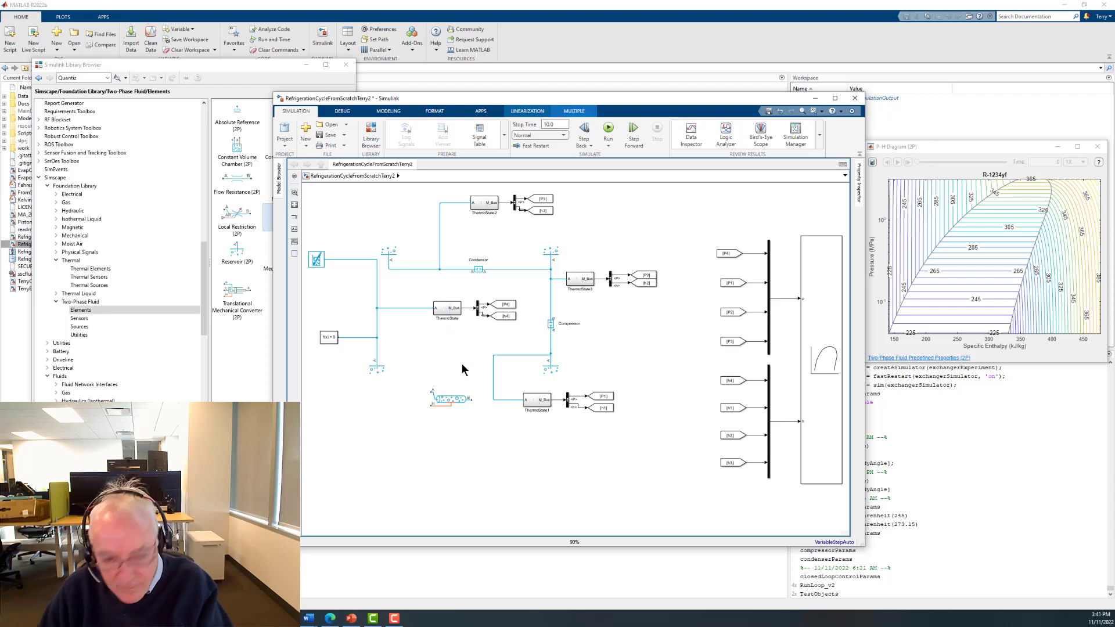
pyautogui.click(450, 399)
pyautogui.moveTo(450, 399)
pyautogui.mouseDown()
pyautogui.moveTo(452, 356)
pyautogui.moveTo(488, 358)
pyautogui.moveTo(377, 348)
pyautogui.mouseUp()
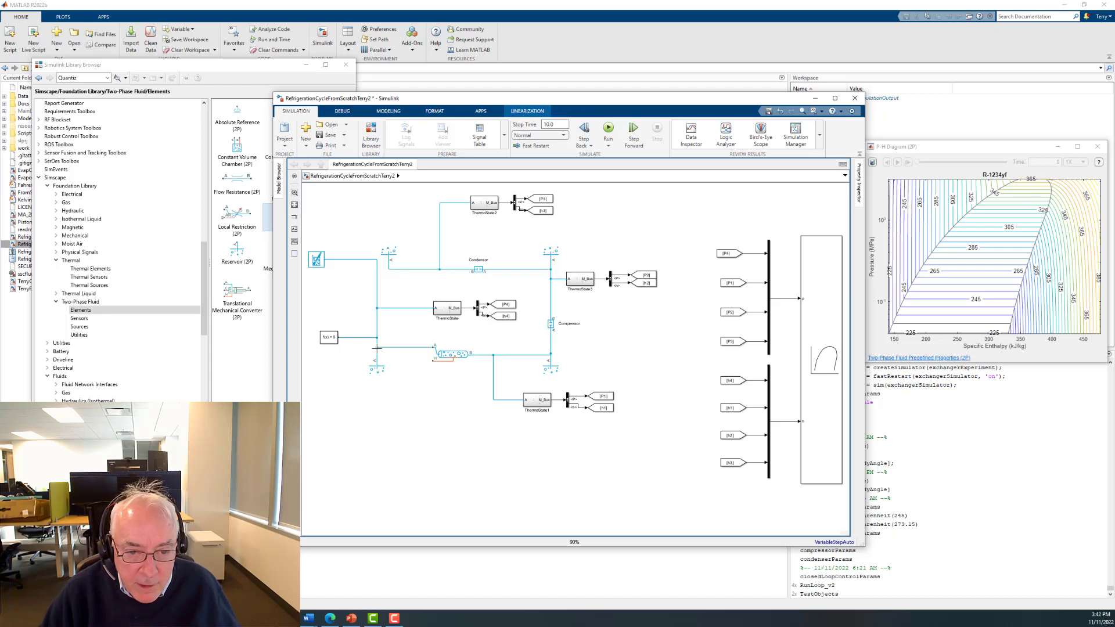
pyautogui.doubleClick(459, 359)
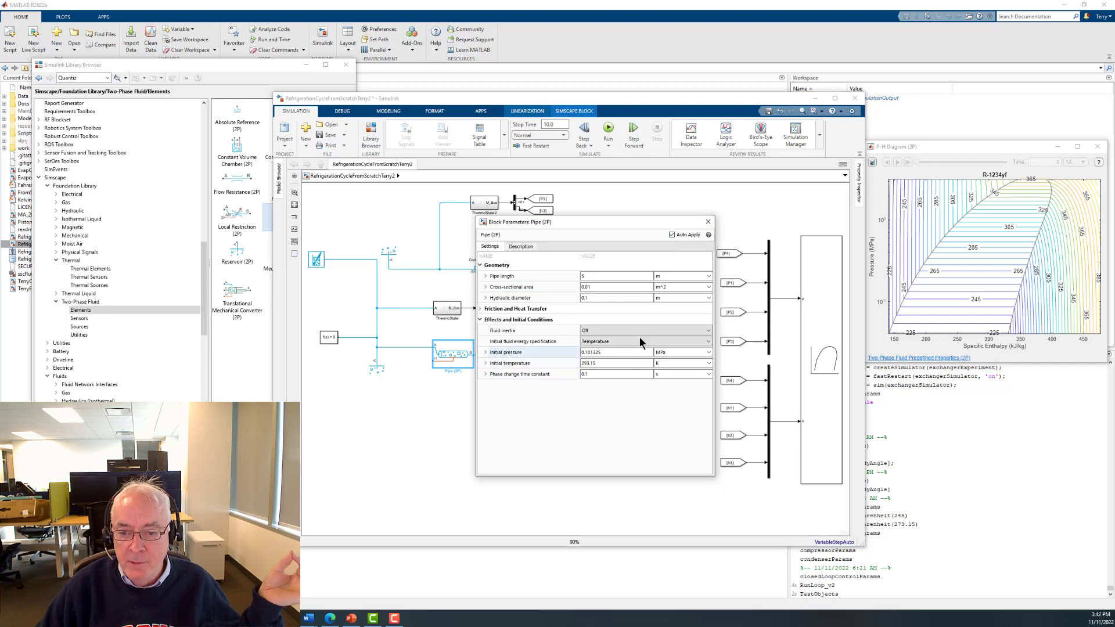
pyautogui.click(708, 222)
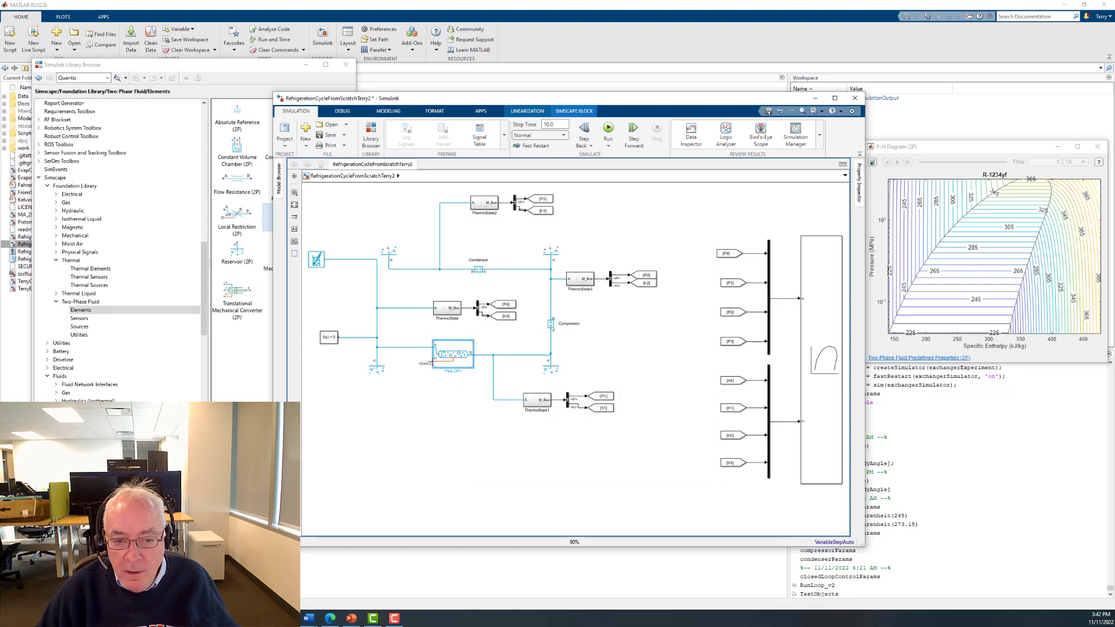
# Run a line down from the pipe's thermal port and attach a vertically rotated Conductive Heat Transfer block from Thermal Elements to it.
pyautogui.moveTo(430, 360); pyautogui.dragTo(420, 387)
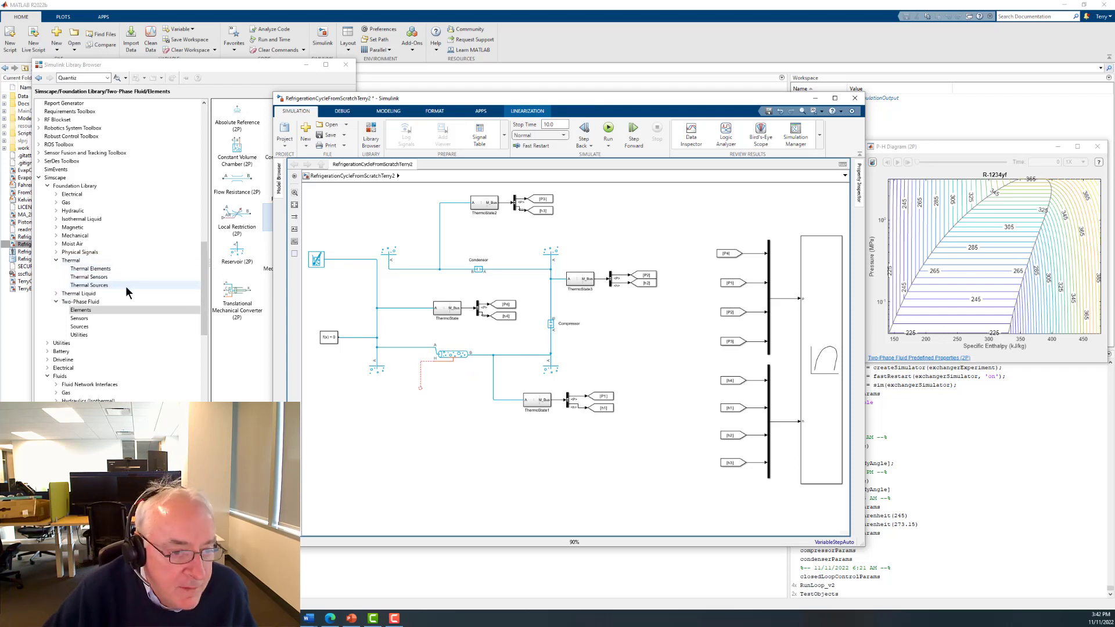
pyautogui.click(91, 270)
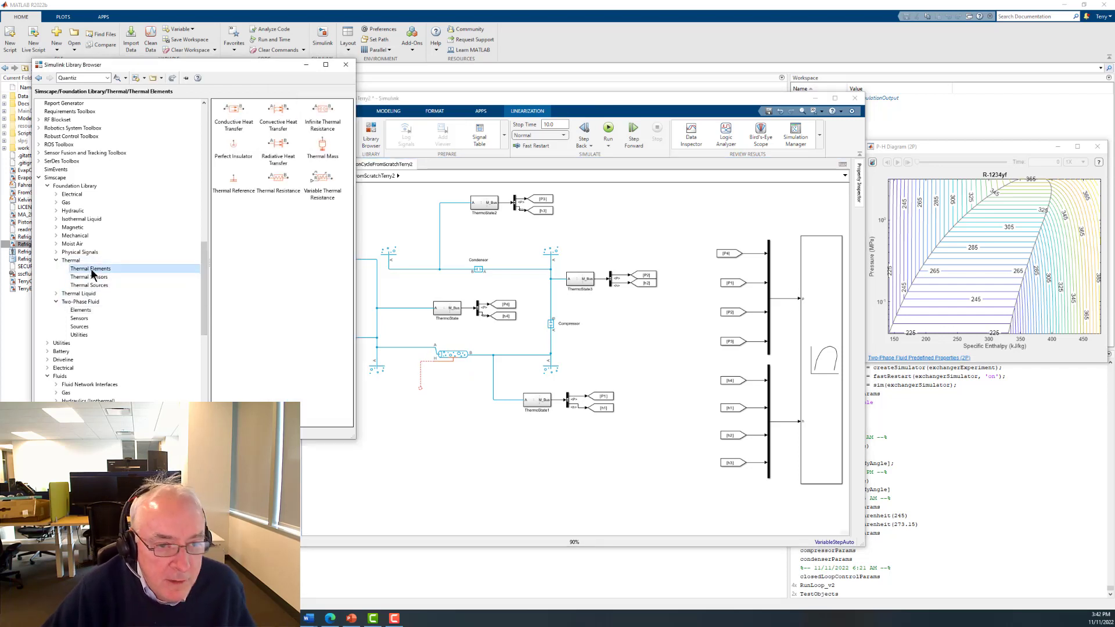
pyautogui.moveTo(233, 116); pyautogui.dragTo(444, 439)
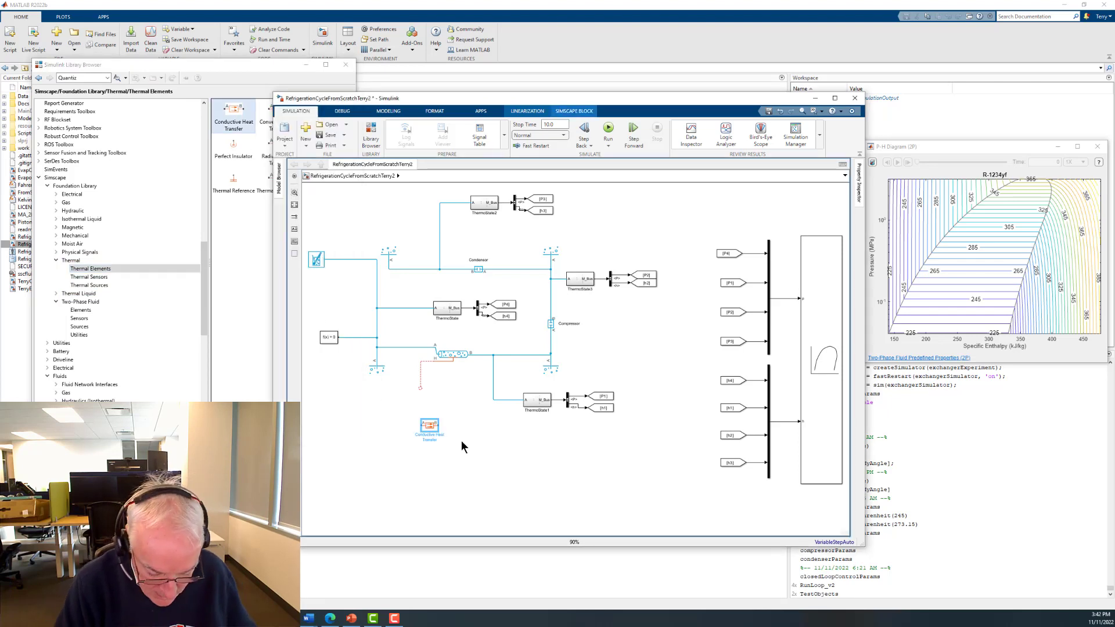
pyautogui.hotkey('ctrl', 'r')
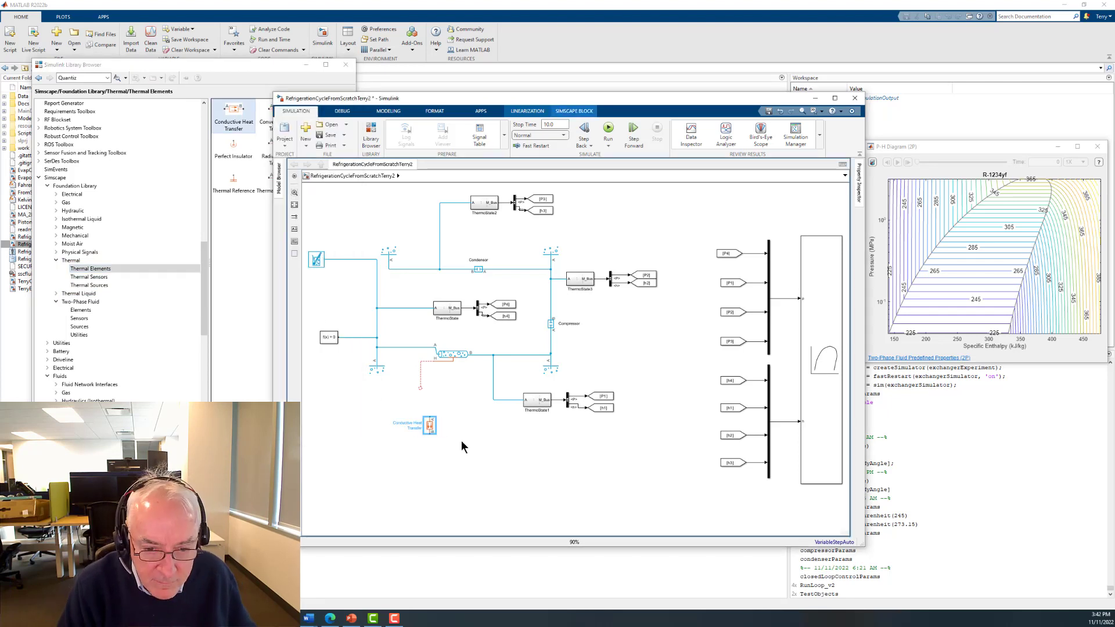
pyautogui.hotkey('ctrl', 'r')
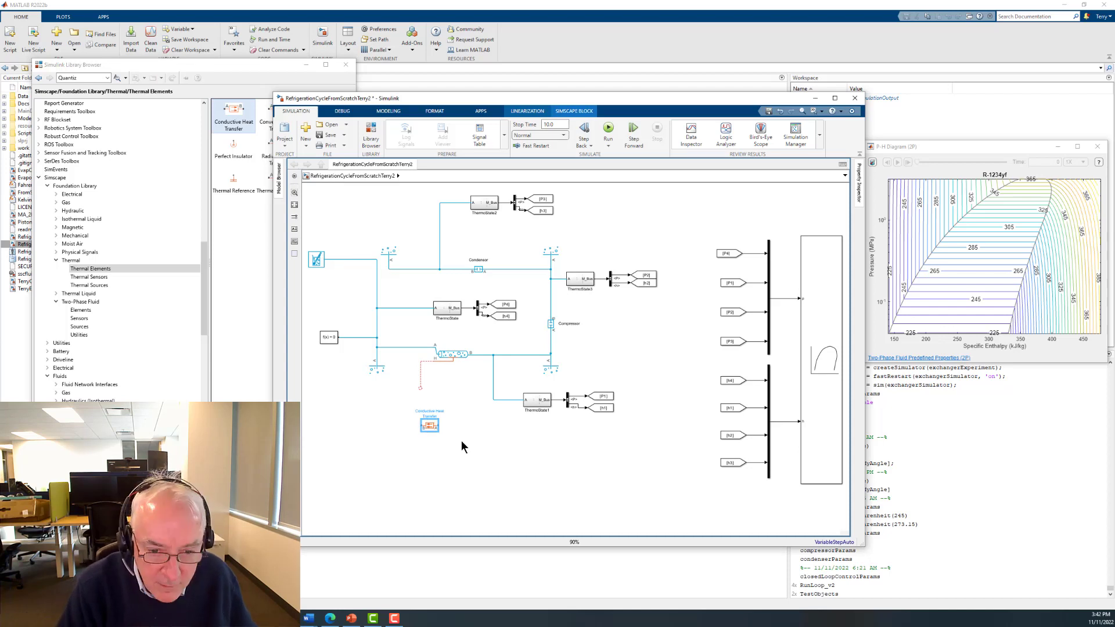
pyautogui.hotkey('ctrl', 'r')
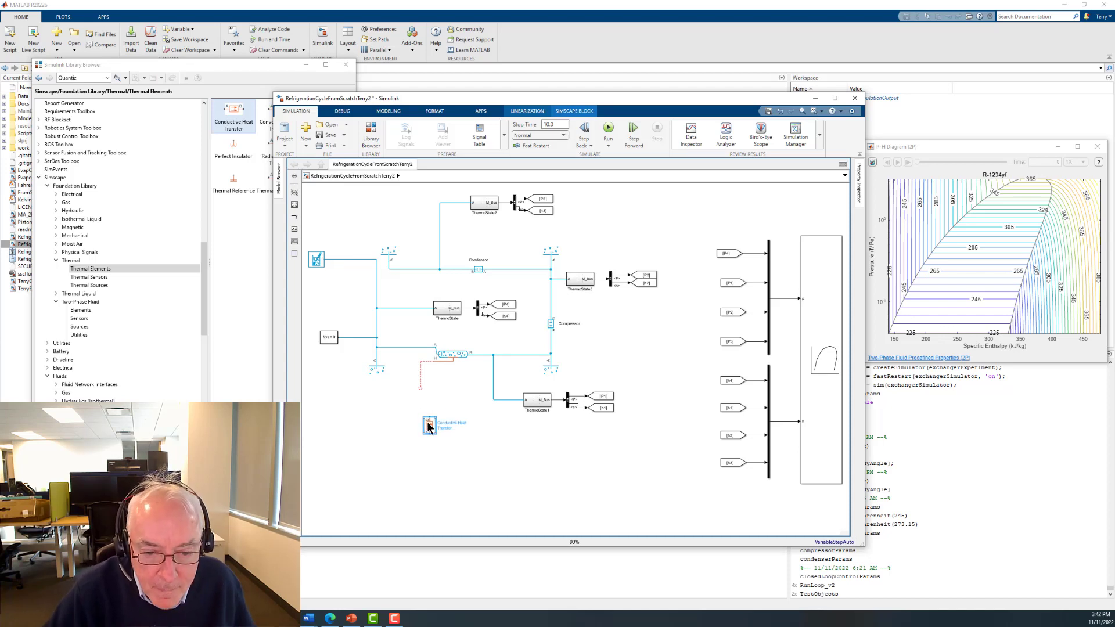
pyautogui.moveTo(428, 427); pyautogui.dragTo(418, 397)
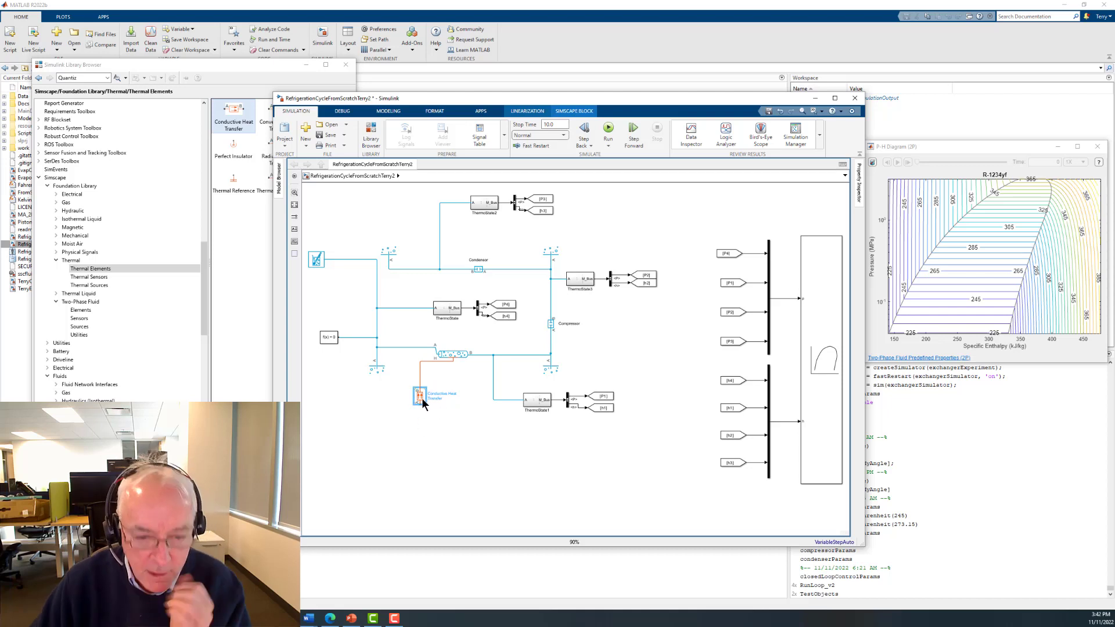
pyautogui.moveTo(421, 397); pyautogui.dragTo(421, 393)
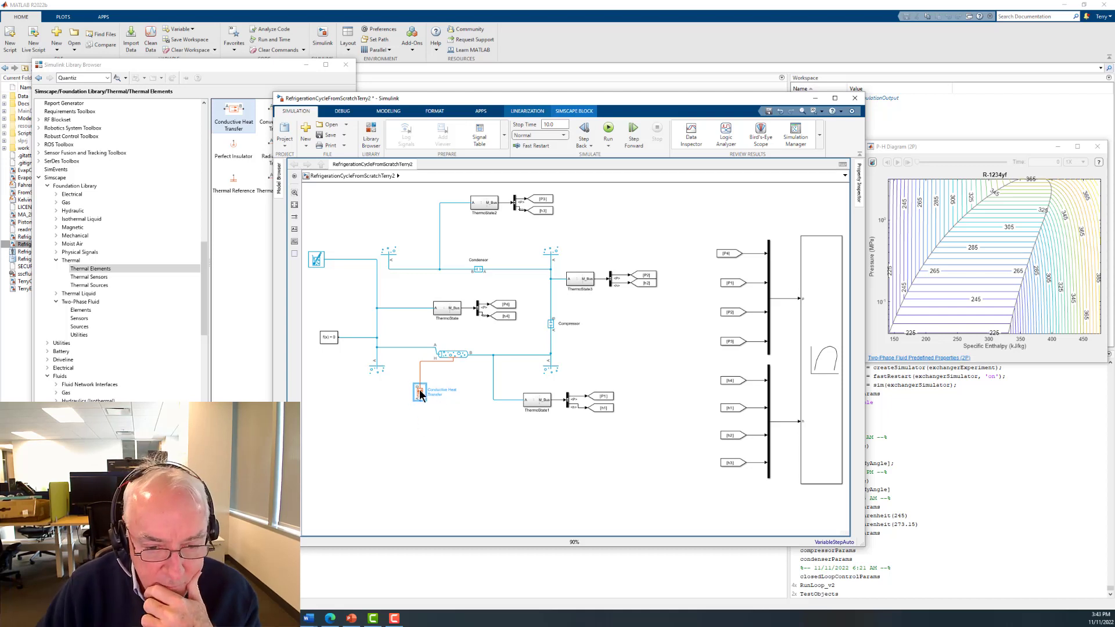
# Open the Conductive Heat Transfer block's parameters and read the heat flow equations in its help documentation.
pyautogui.doubleClick(420, 393)
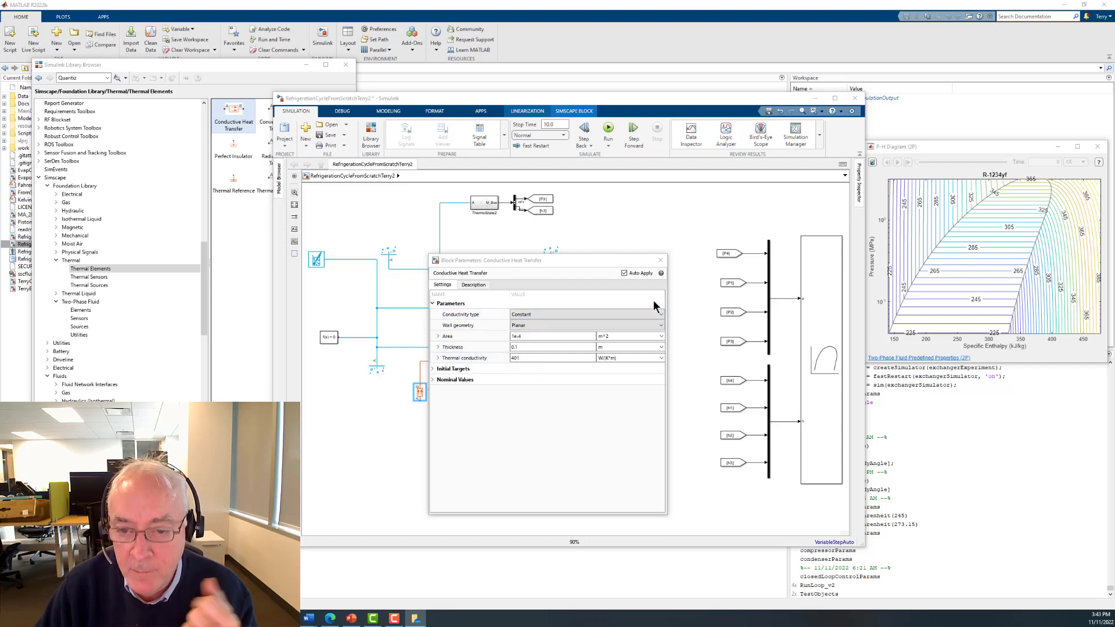
pyautogui.click(660, 273)
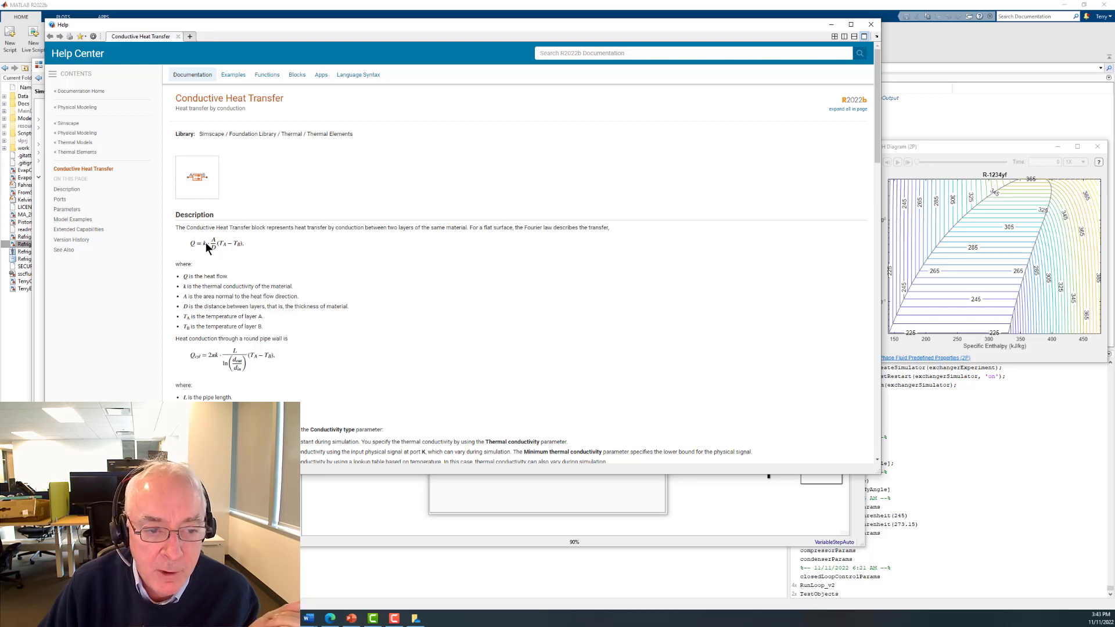
pyautogui.click(830, 26)
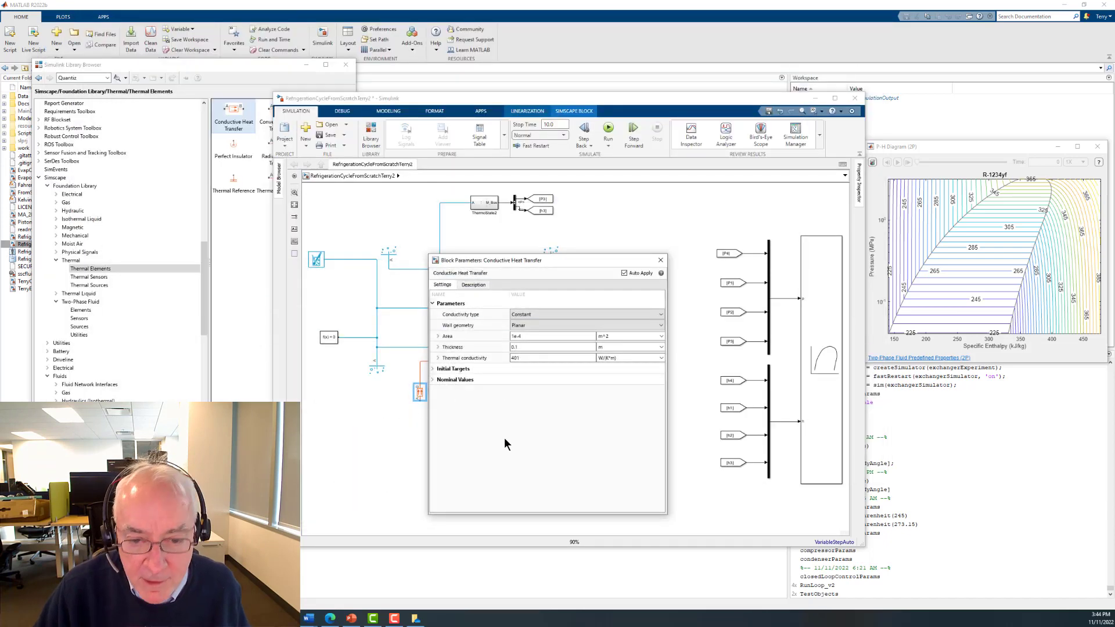
# Set the Conductive Heat Transfer block's area to 1 m^2 and its thickness to 0.003 m.
pyautogui.click(525, 335)
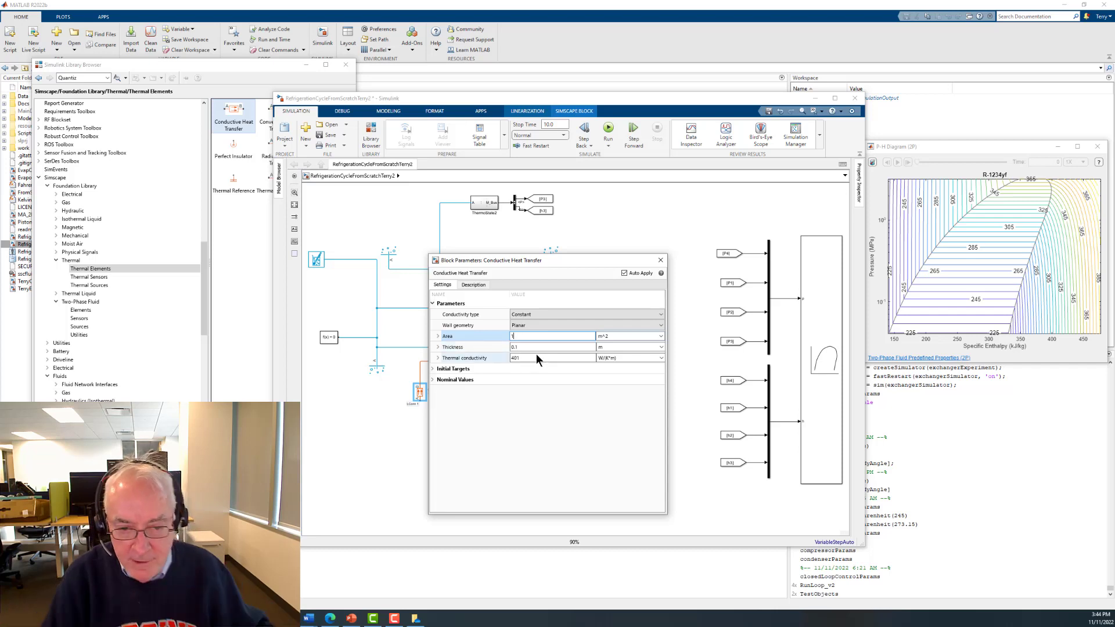
pyautogui.doubleClick(522, 346)
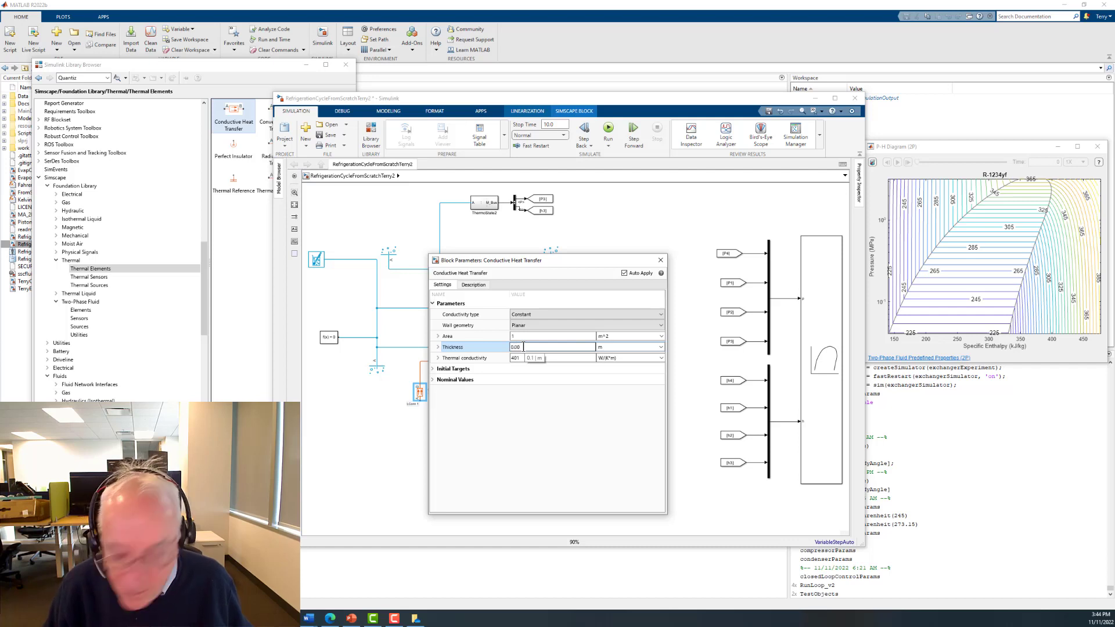
pyautogui.write('0.003')
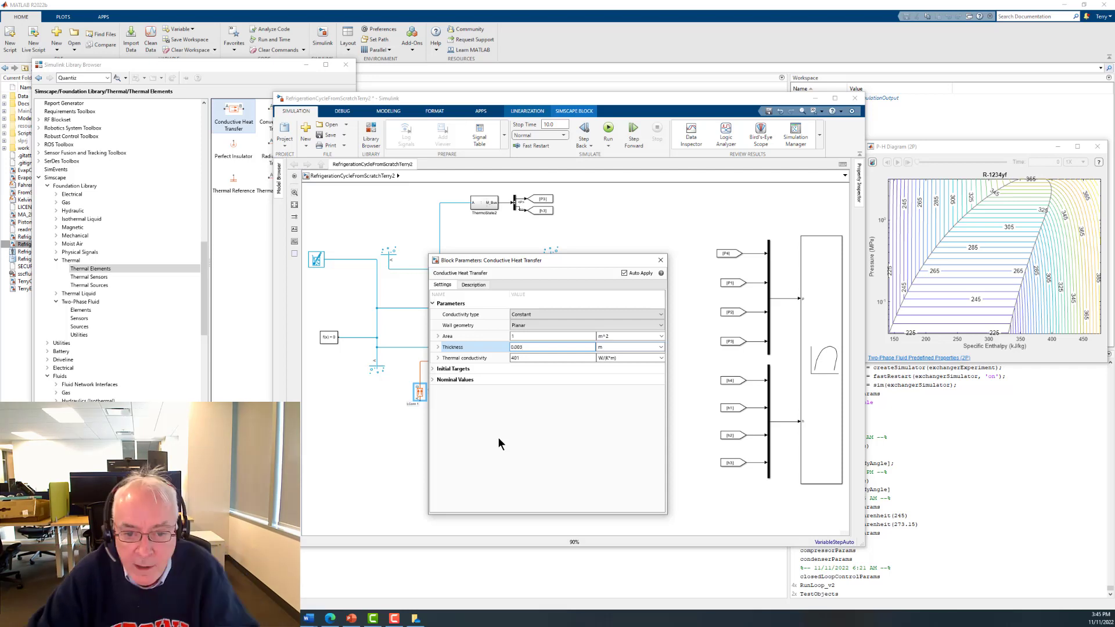
pyautogui.click(543, 346)
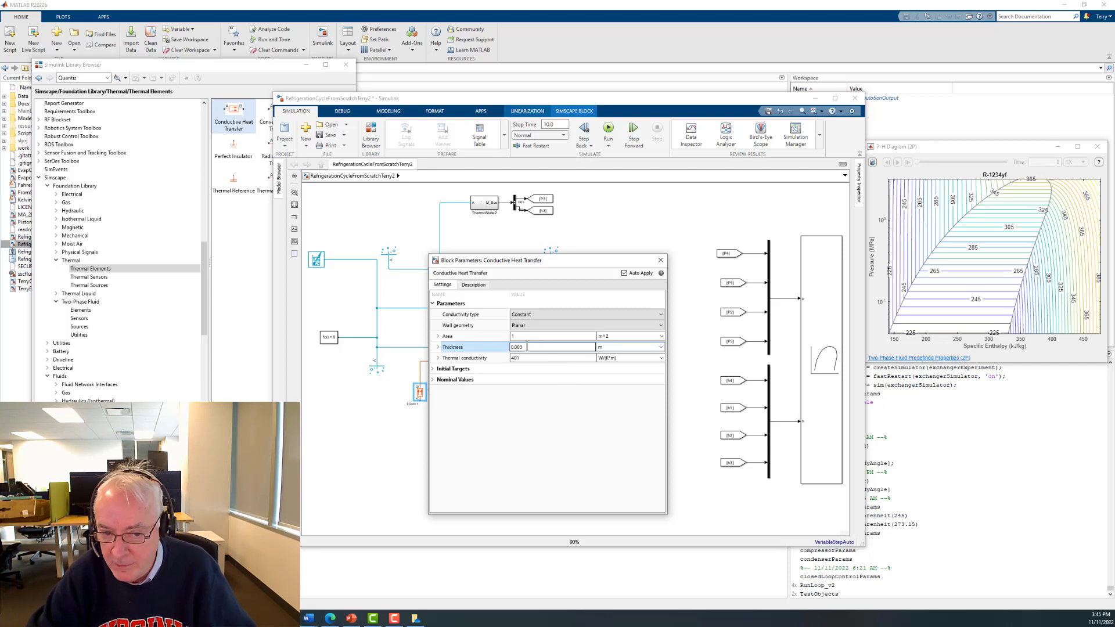
pyautogui.click(664, 261)
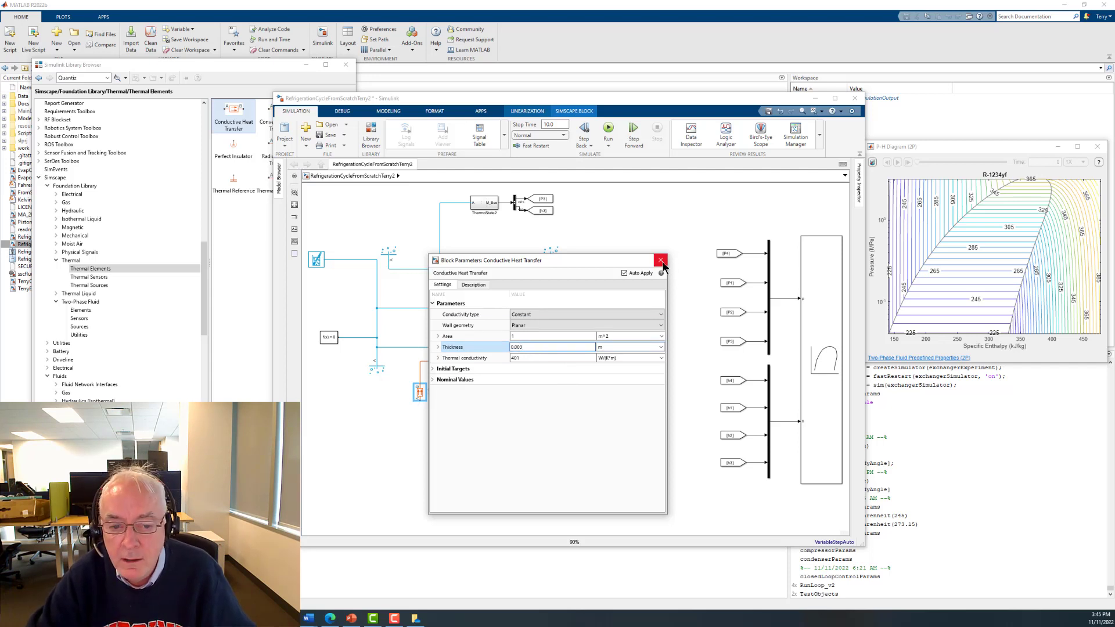
# Add a Thermal Mass block from Thermal Elements and connect it beneath the Conductive Heat Transfer block.
pyautogui.click(422, 413)
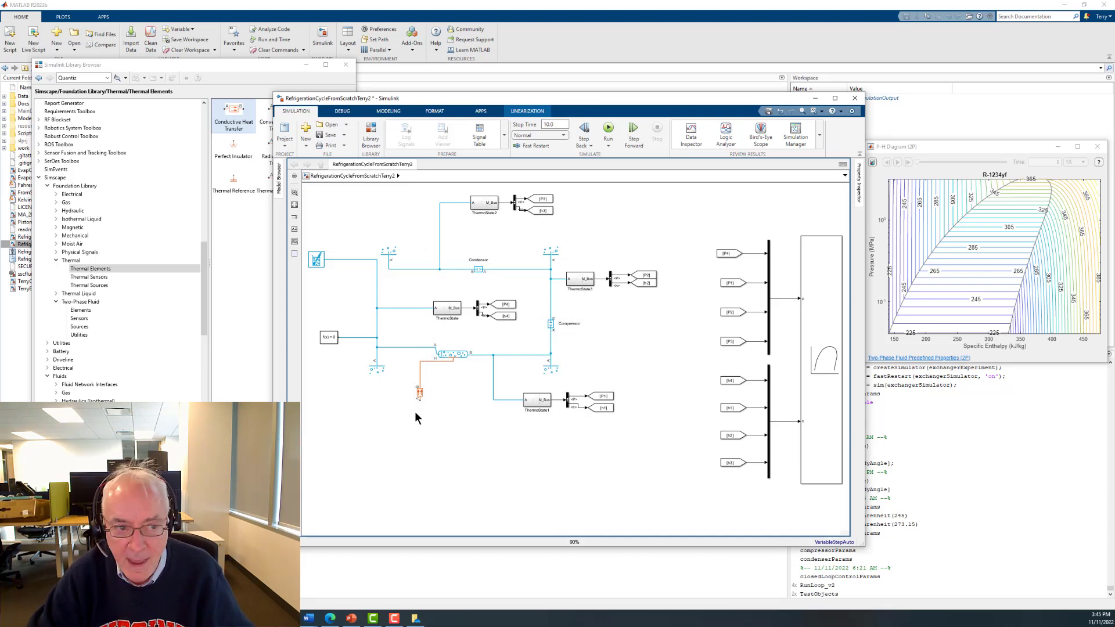
pyautogui.click(72, 268)
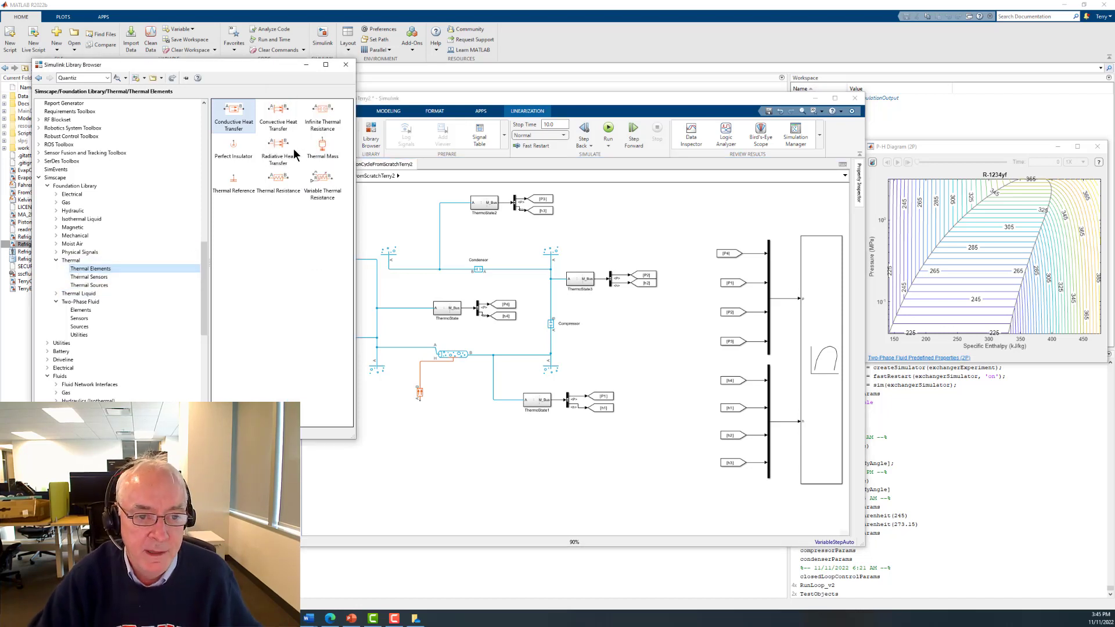
pyautogui.moveTo(319, 149); pyautogui.dragTo(423, 423)
pyautogui.click(449, 443)
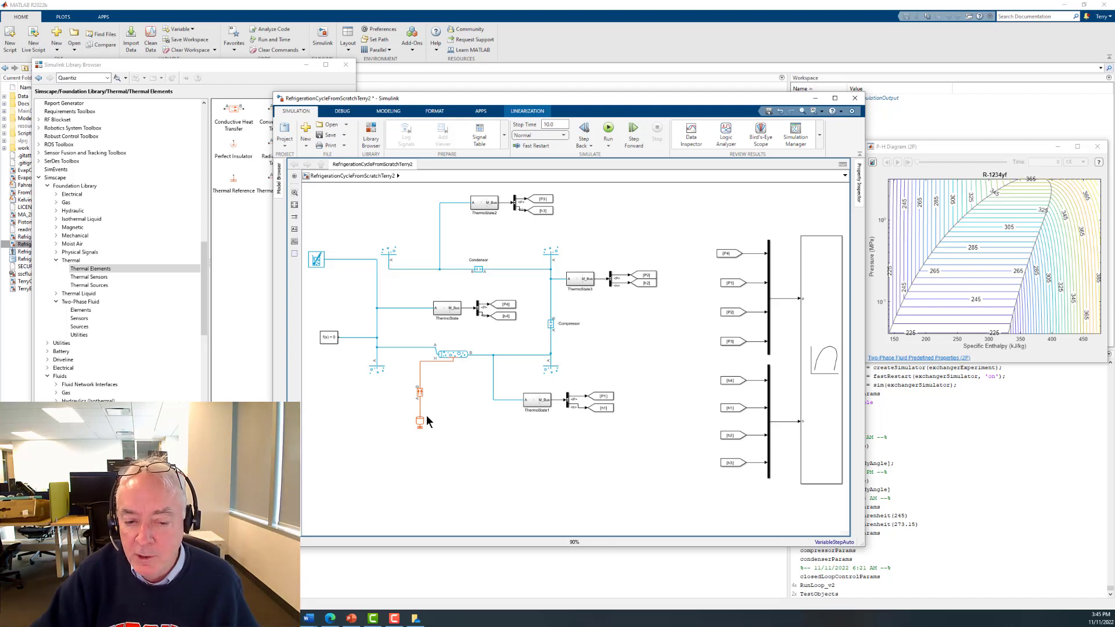
pyautogui.click(449, 354)
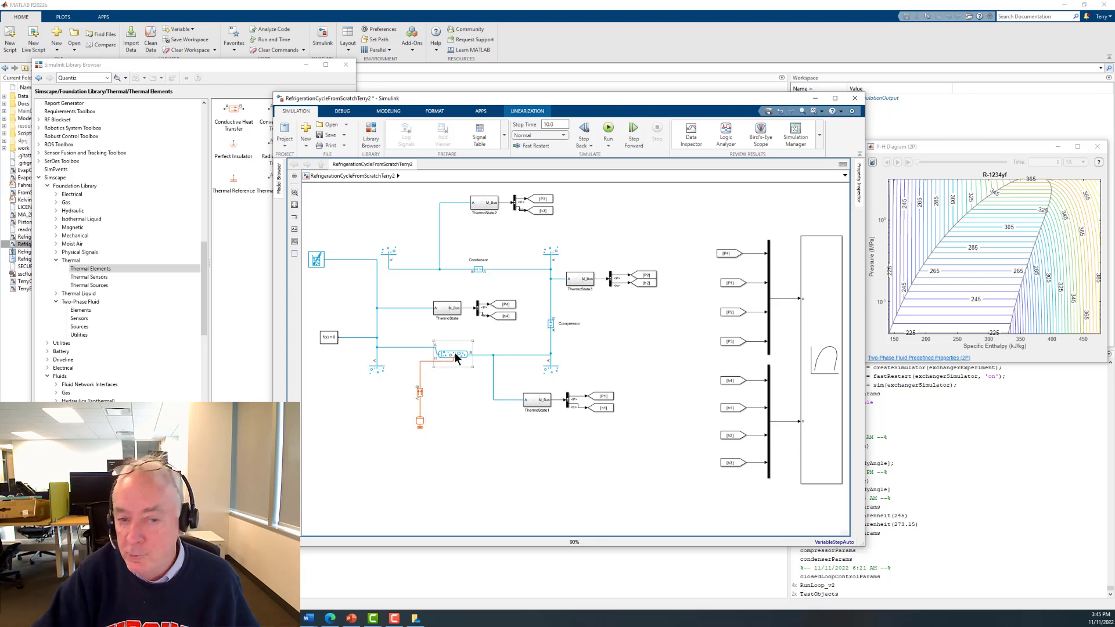
# Enable the Thermal Mass block's initial temperature target, set it to 340 K, and run the simulation.
pyautogui.click(421, 398)
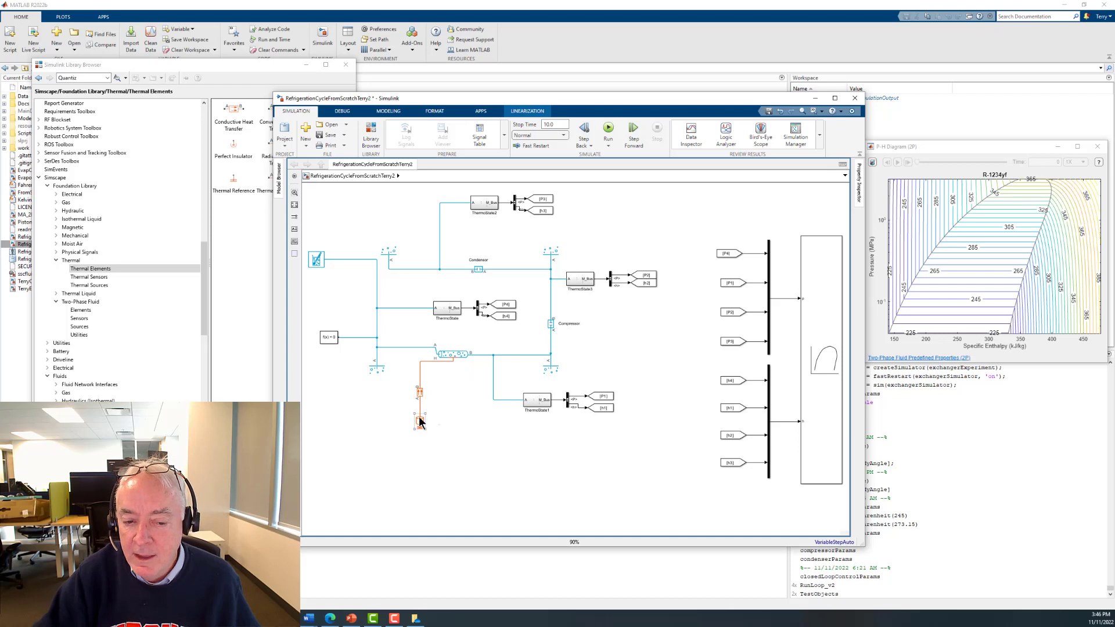
pyautogui.doubleClick(420, 420)
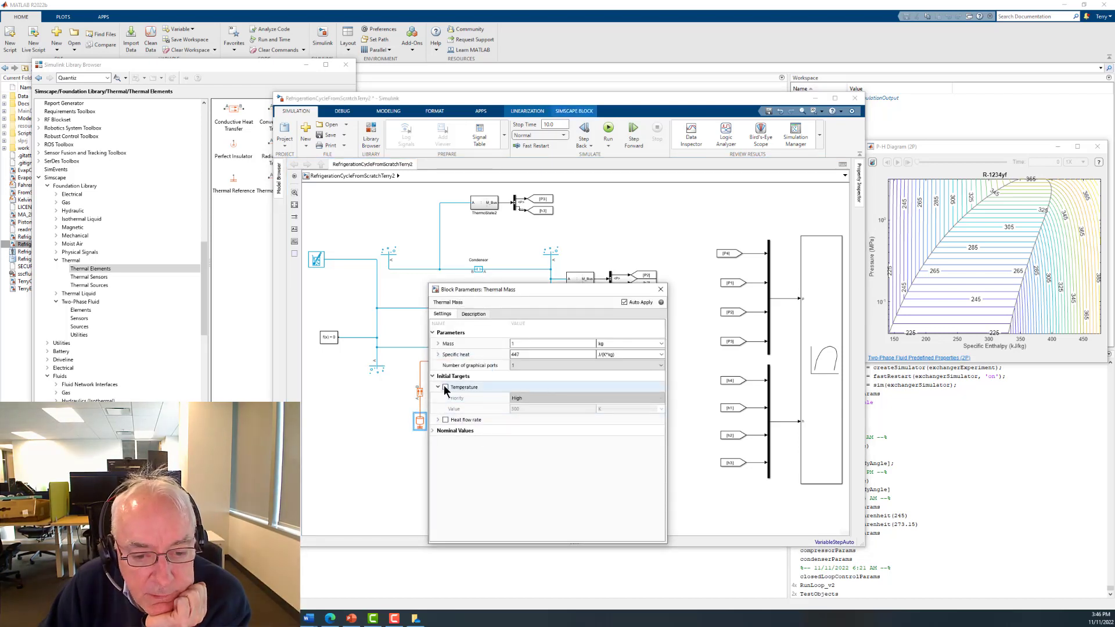
pyautogui.click(445, 387)
pyautogui.doubleClick(524, 408)
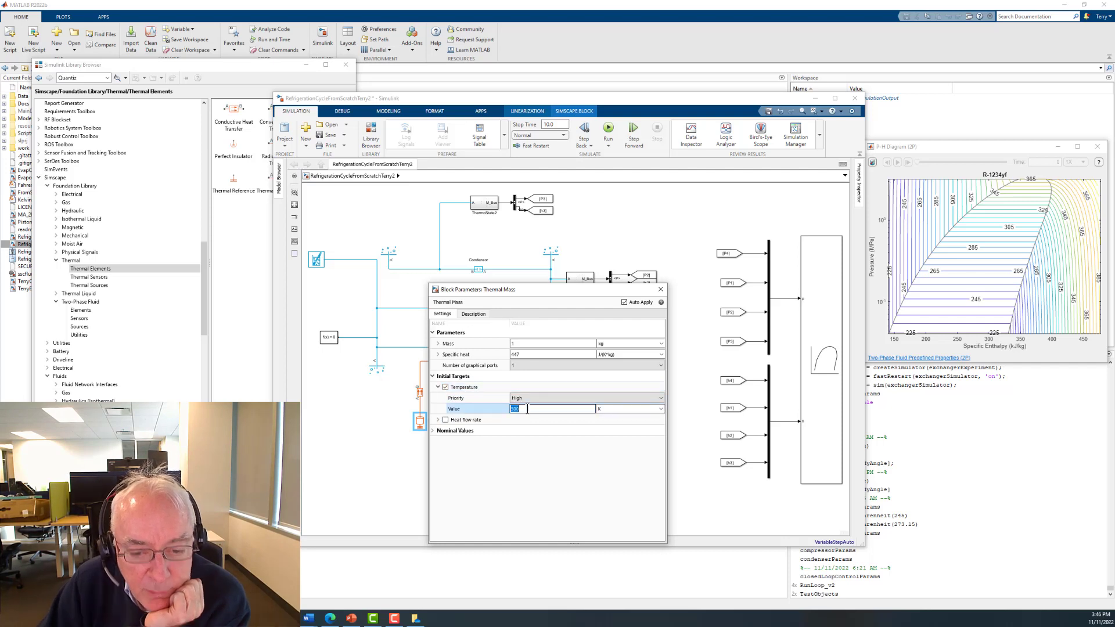
pyautogui.moveTo(533, 292); pyautogui.dragTo(717, 376)
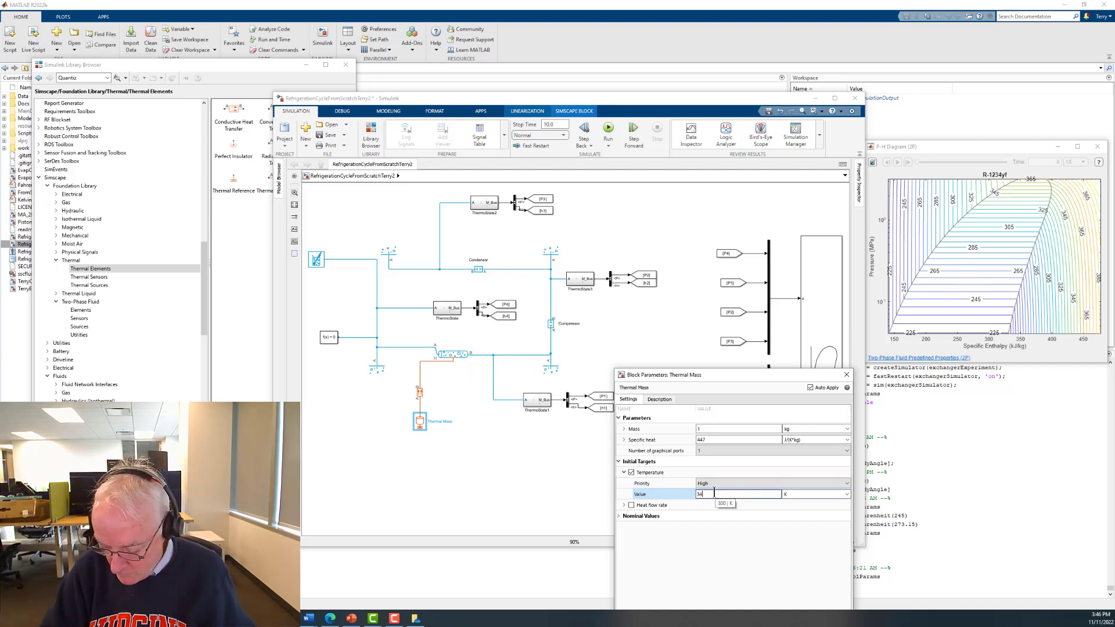
pyautogui.press('Return')
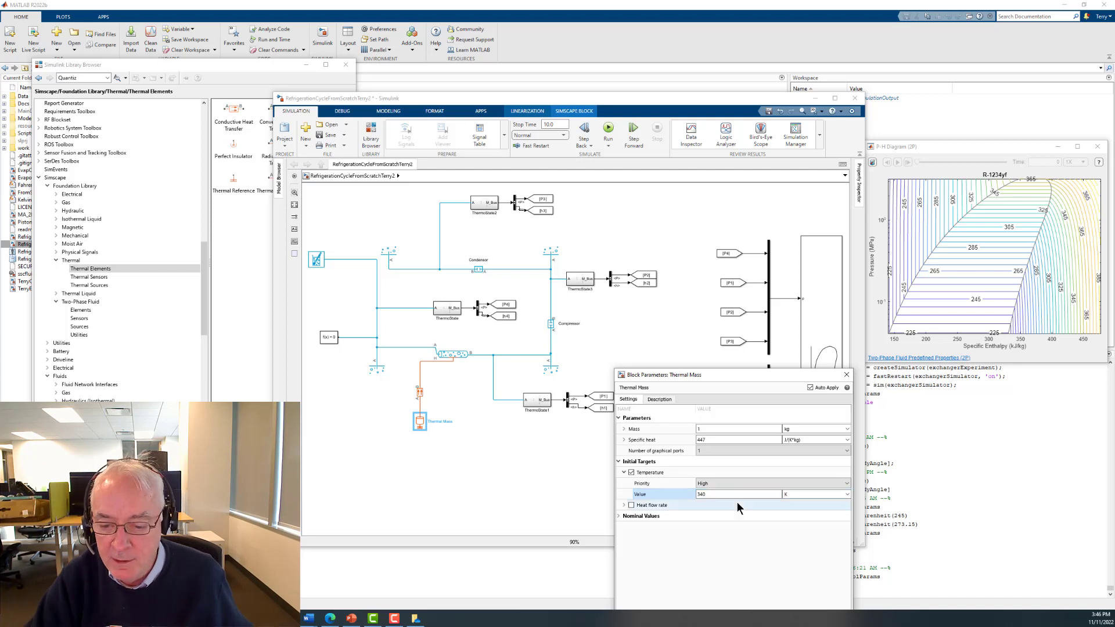
pyautogui.click(847, 377)
pyautogui.click(486, 464)
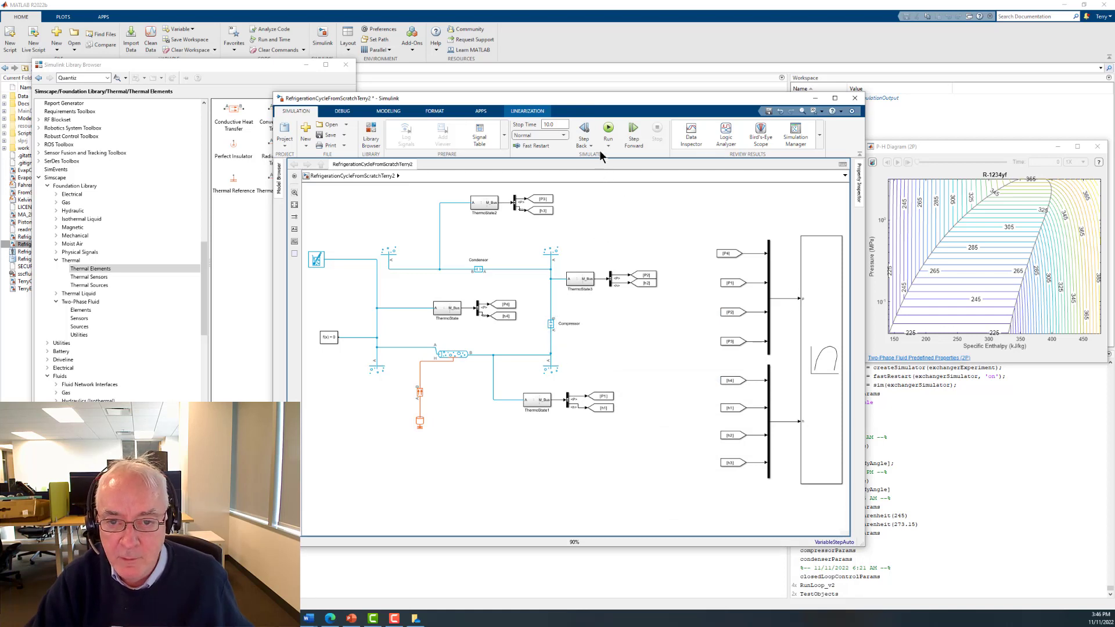
pyautogui.click(607, 130)
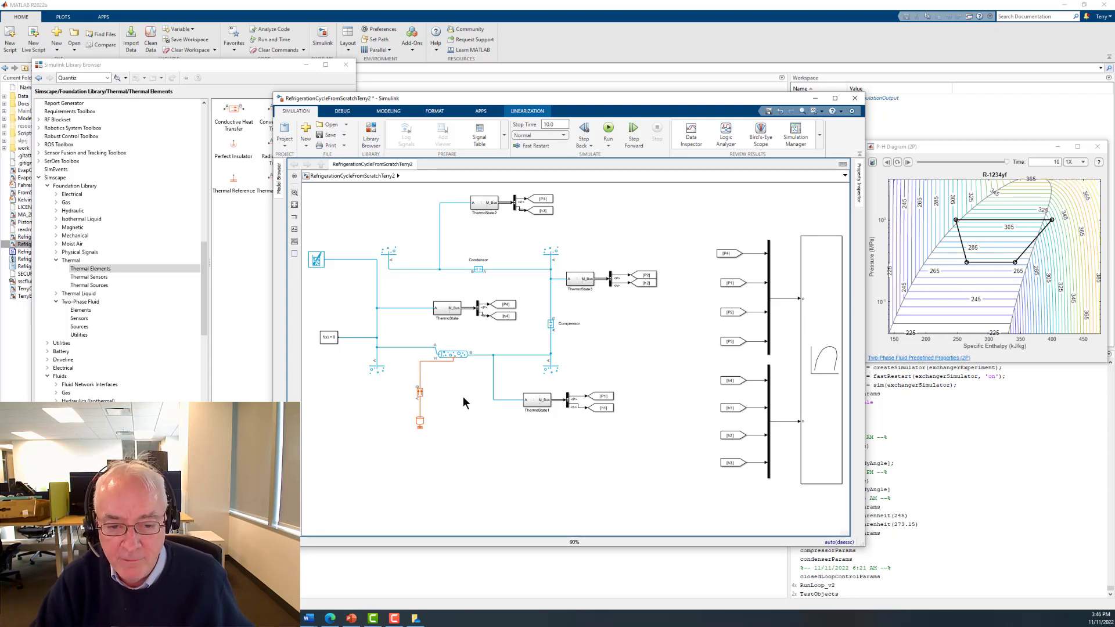
# Insert a Mass Flow Rate Source (2P) from the Two-Phase Fluid Sources library into the line just upstream of the pipe.
pyautogui.click(371, 138)
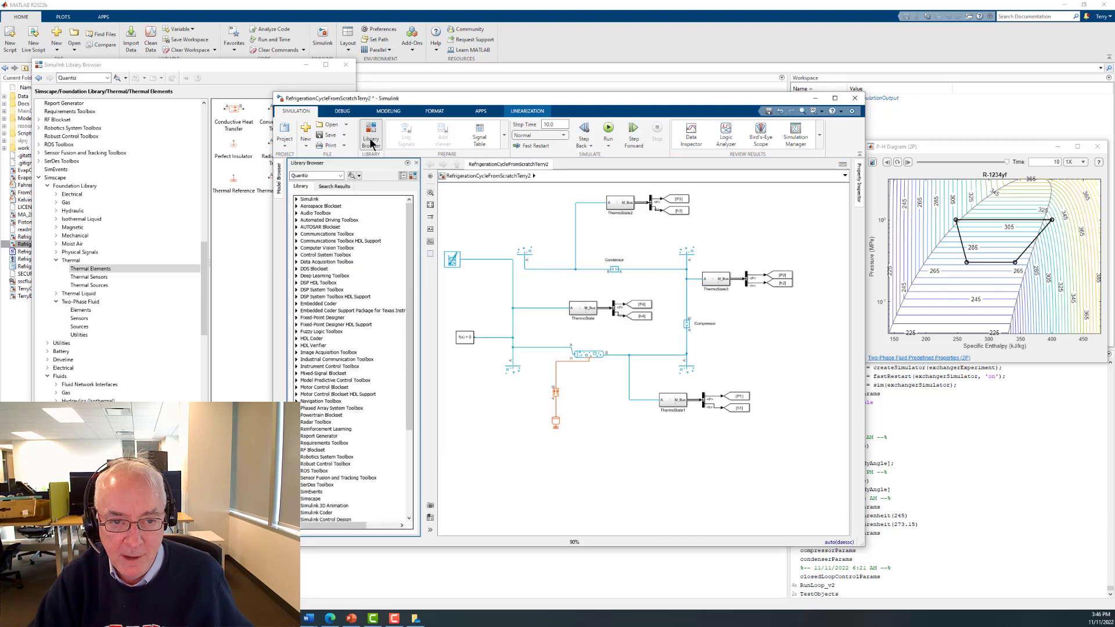
pyautogui.click(416, 163)
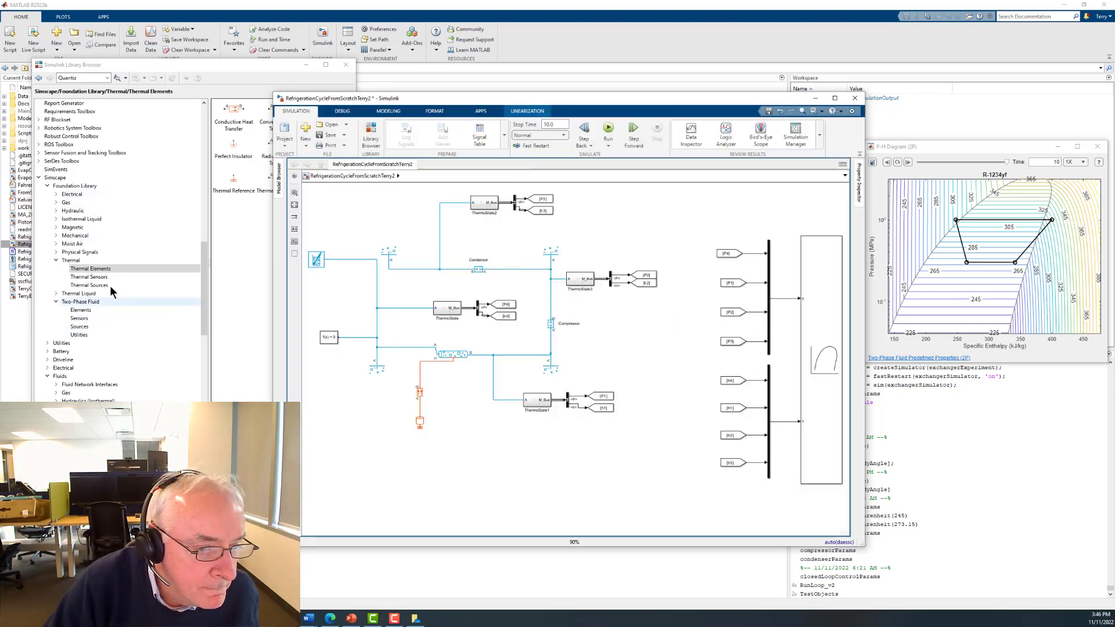
pyautogui.click(88, 303)
pyautogui.click(82, 310)
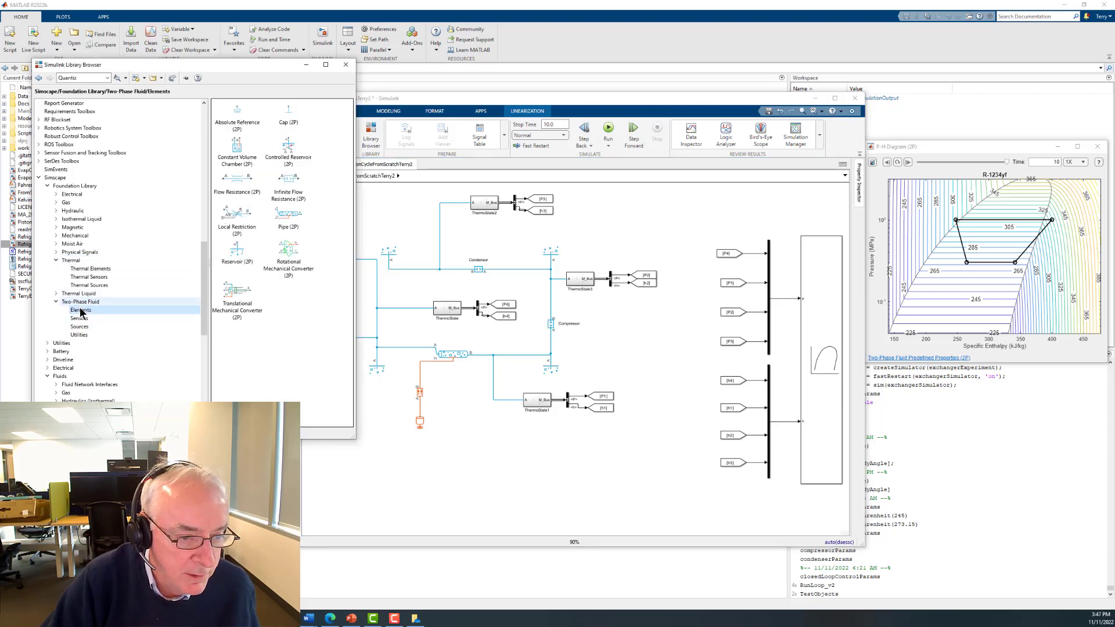
pyautogui.click(77, 327)
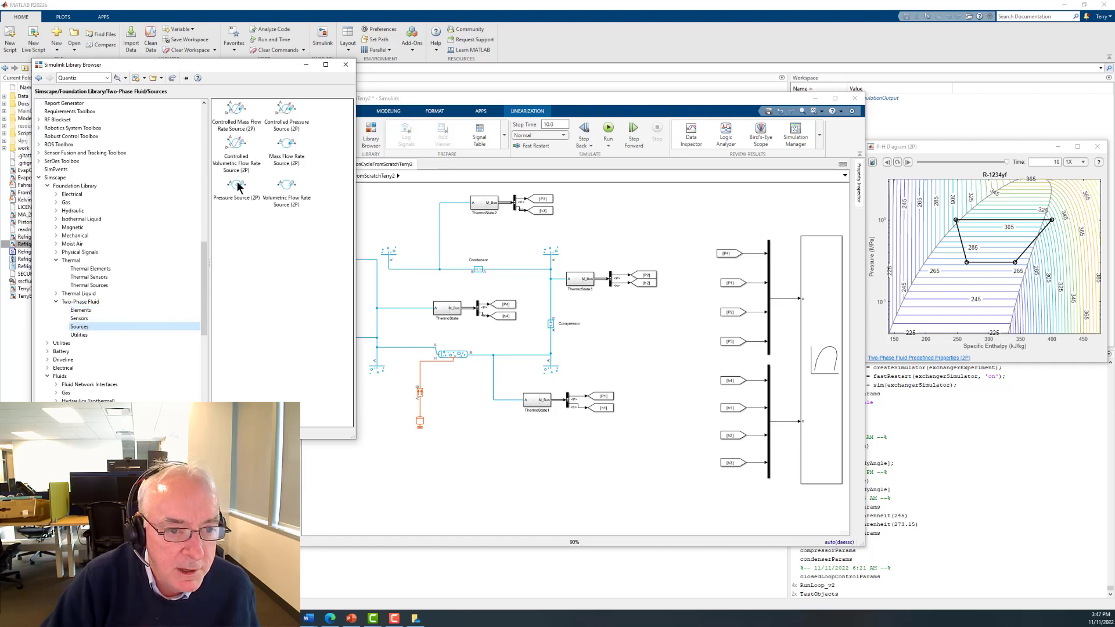
pyautogui.click(287, 145)
pyautogui.moveTo(287, 145); pyautogui.dragTo(406, 352)
pyautogui.moveTo(405, 352); pyautogui.dragTo(407, 355)
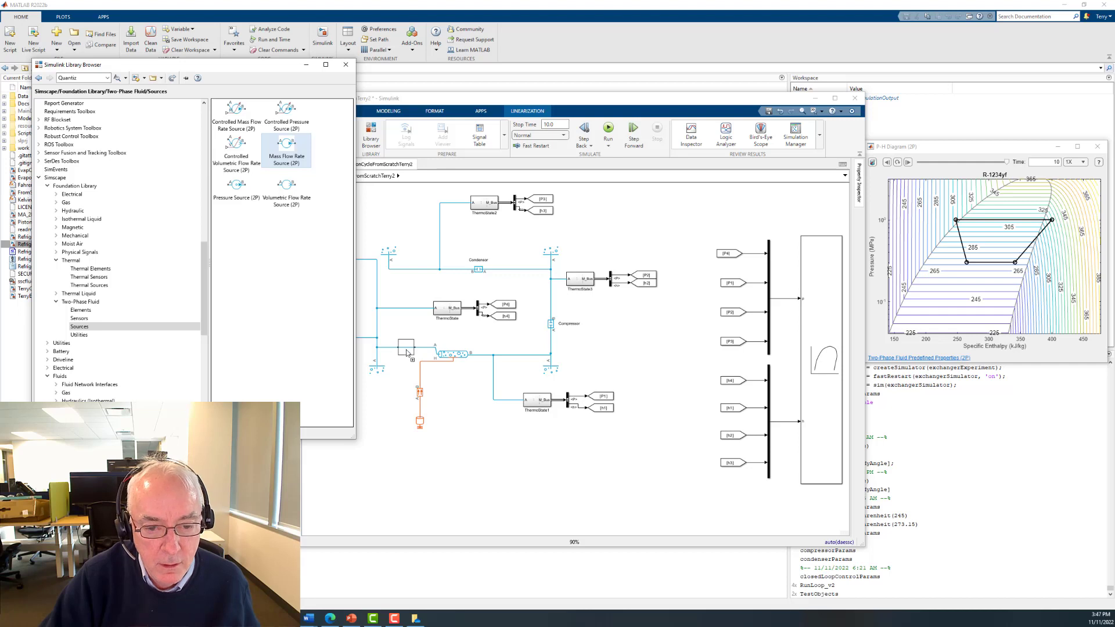
# Set the Mass Flow Rate Source's mass flow rate to 0.104 kg/s and run the simulation.
pyautogui.doubleClick(406, 348)
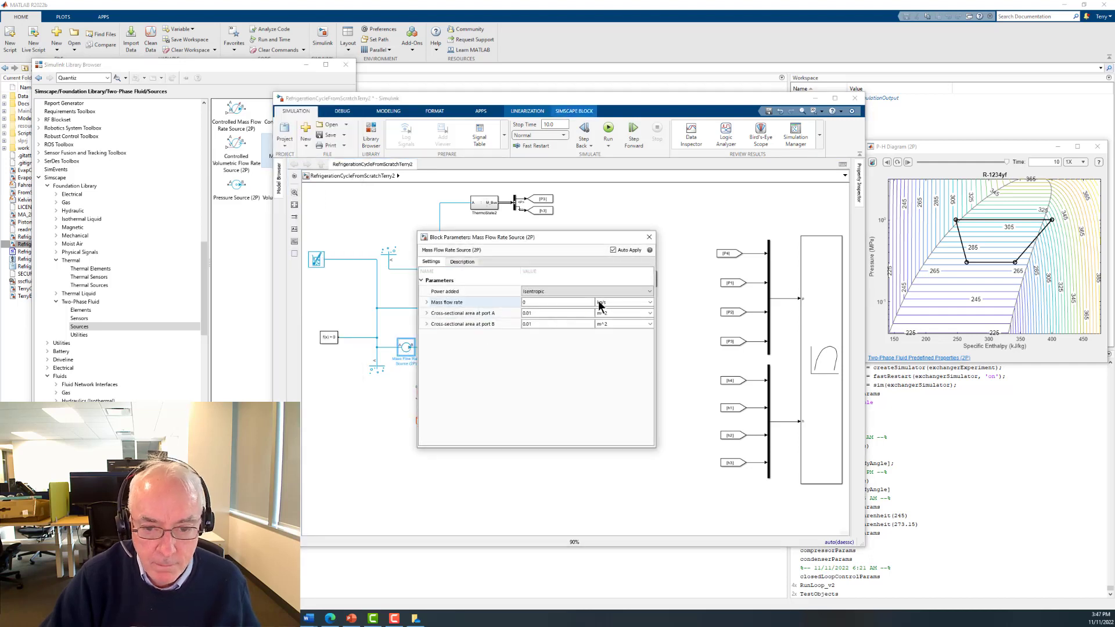
pyautogui.click(531, 301)
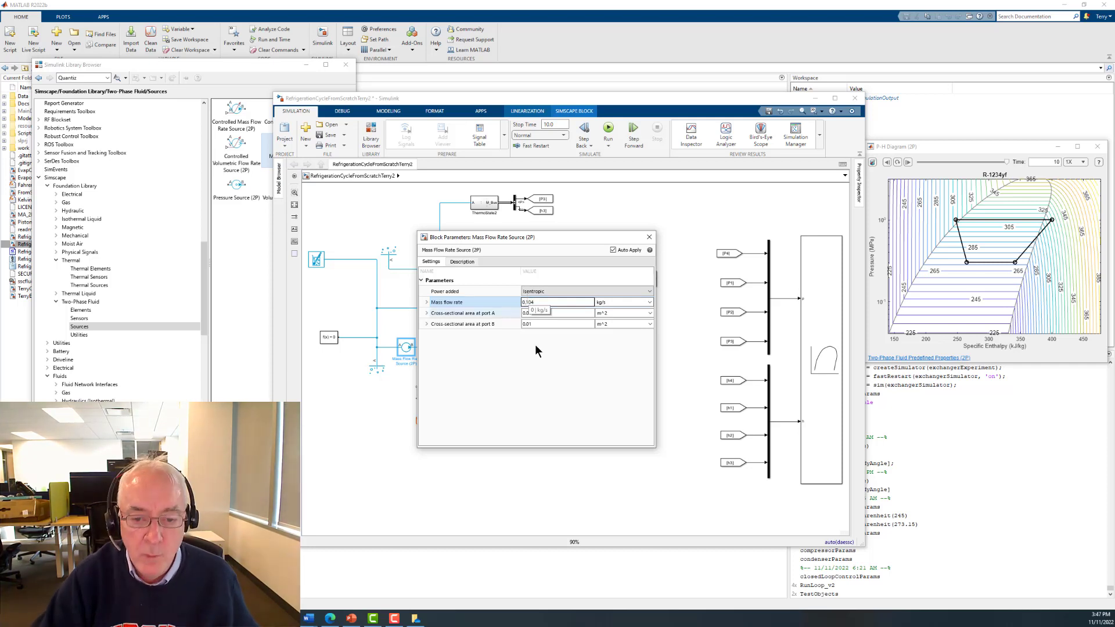
pyautogui.click(526, 401)
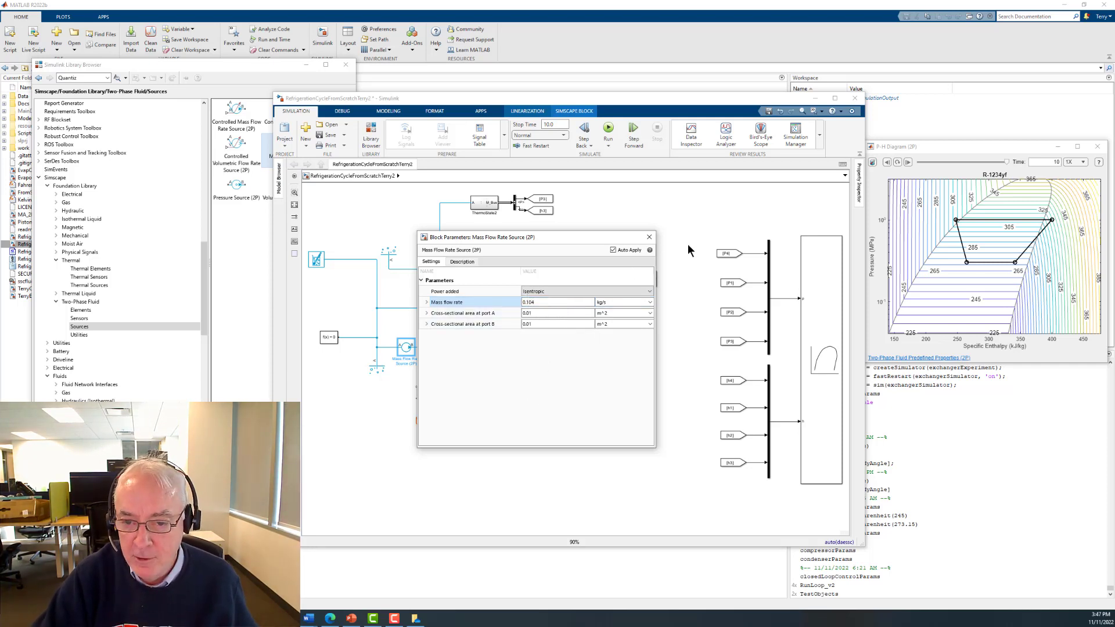
pyautogui.click(649, 239)
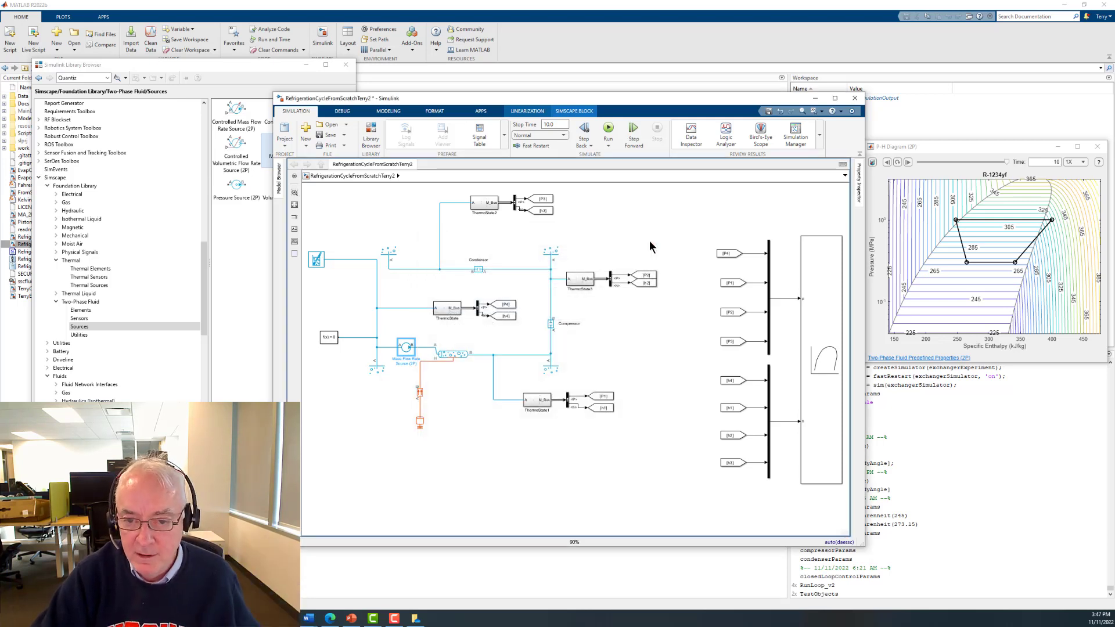
pyautogui.click(467, 452)
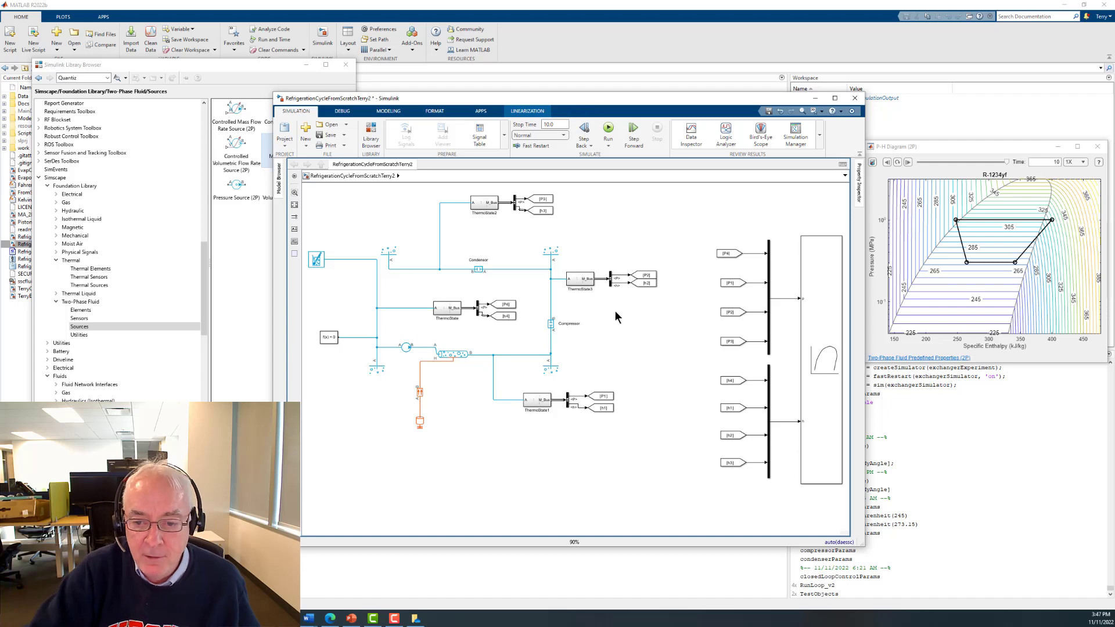
pyautogui.click(607, 130)
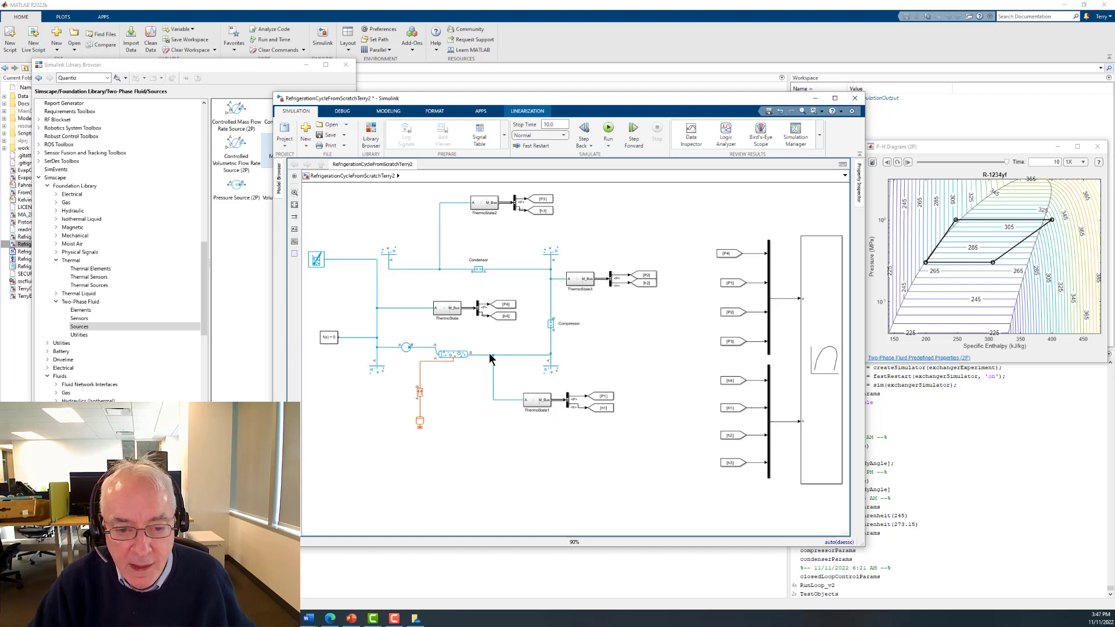
# Replace the Compressor block with a vertically rotated copy of the Mass Flow Rate Source, placed in the same line.
pyautogui.click(412, 347)
pyautogui.click(413, 347)
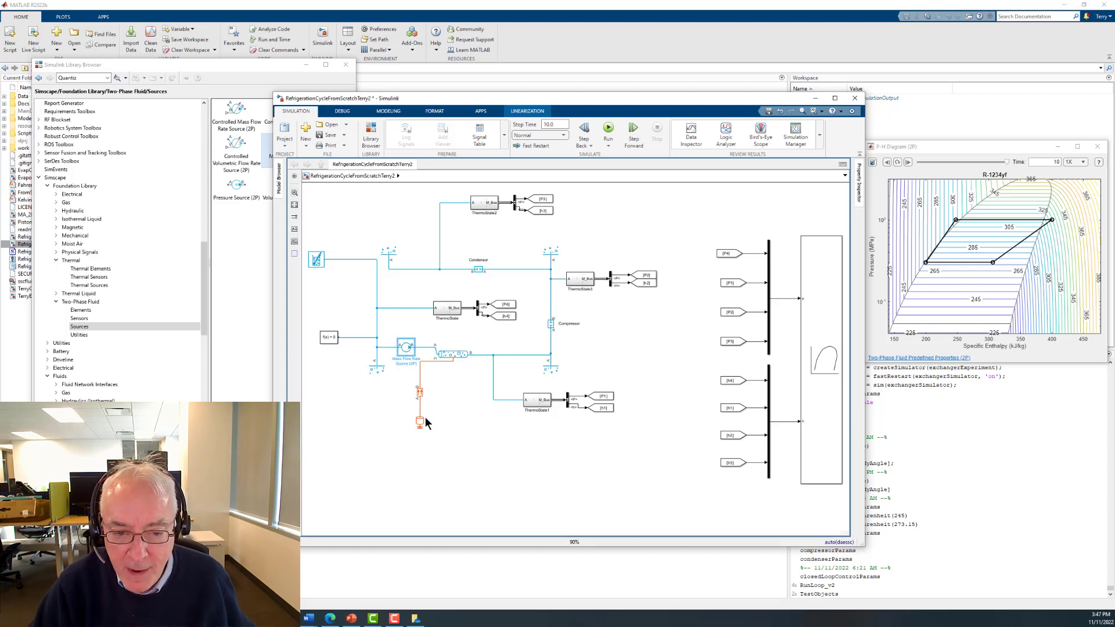
pyautogui.click(551, 324)
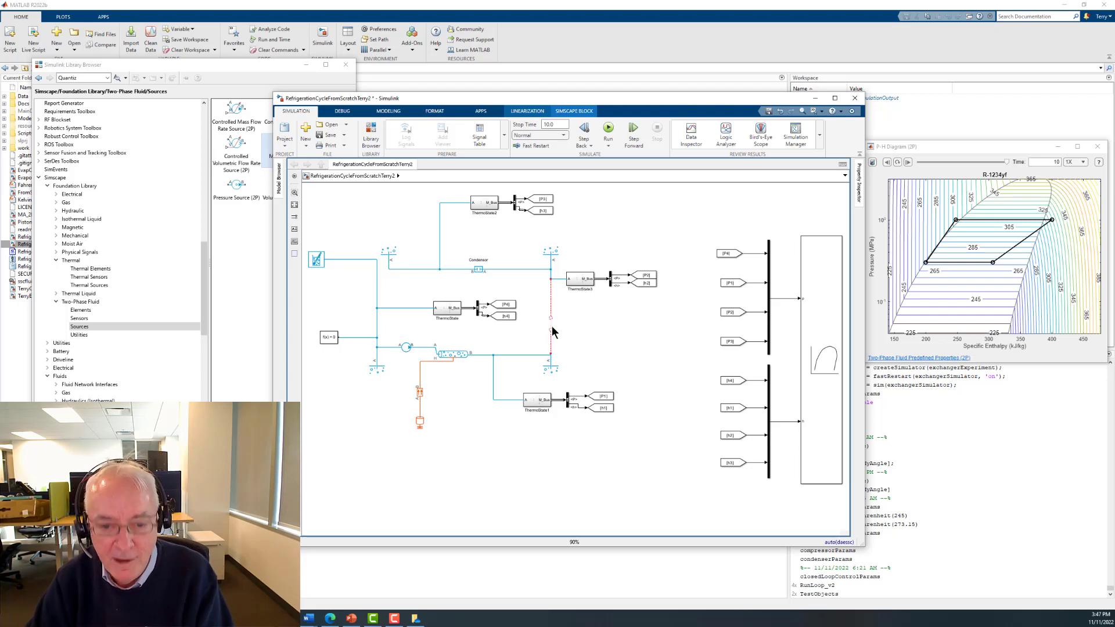
pyautogui.press('Delete')
pyautogui.moveTo(406, 346); pyautogui.dragTo(614, 346)
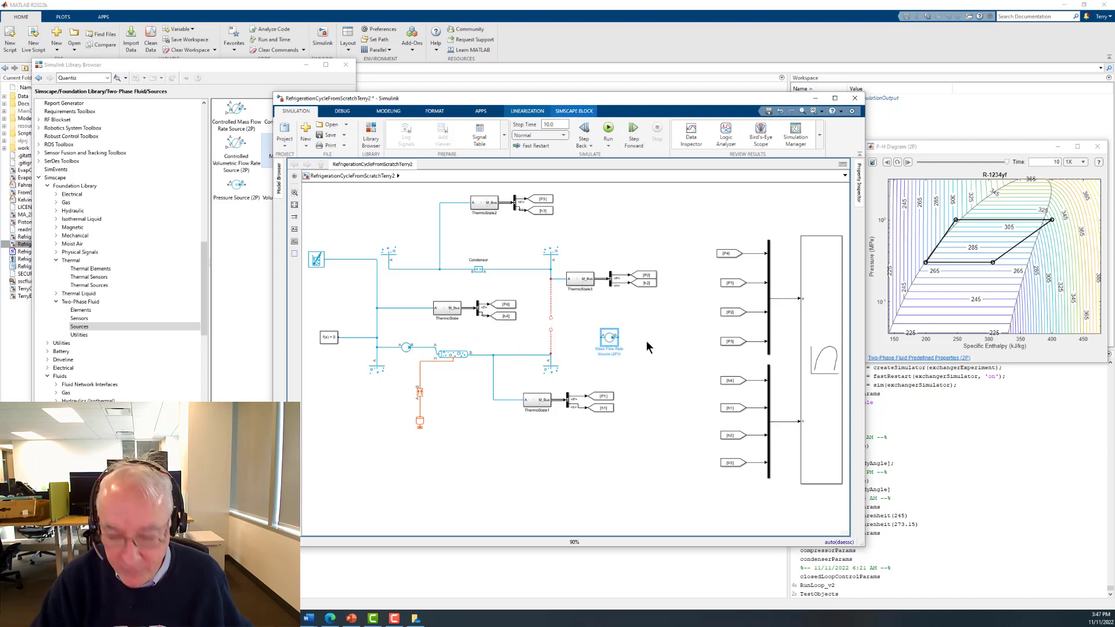
pyautogui.hotkey('ctrl', 'r')
pyautogui.hotkey('ctrl', 'r')
pyautogui.hotkey('ctrl', 'r')
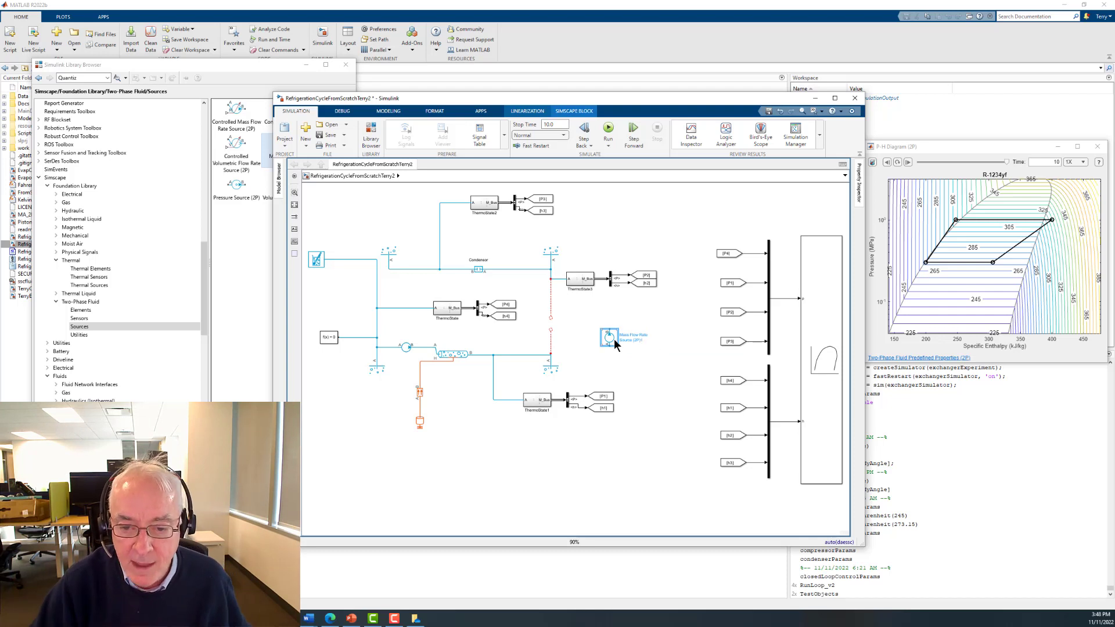
pyautogui.moveTo(614, 342); pyautogui.dragTo(550, 327)
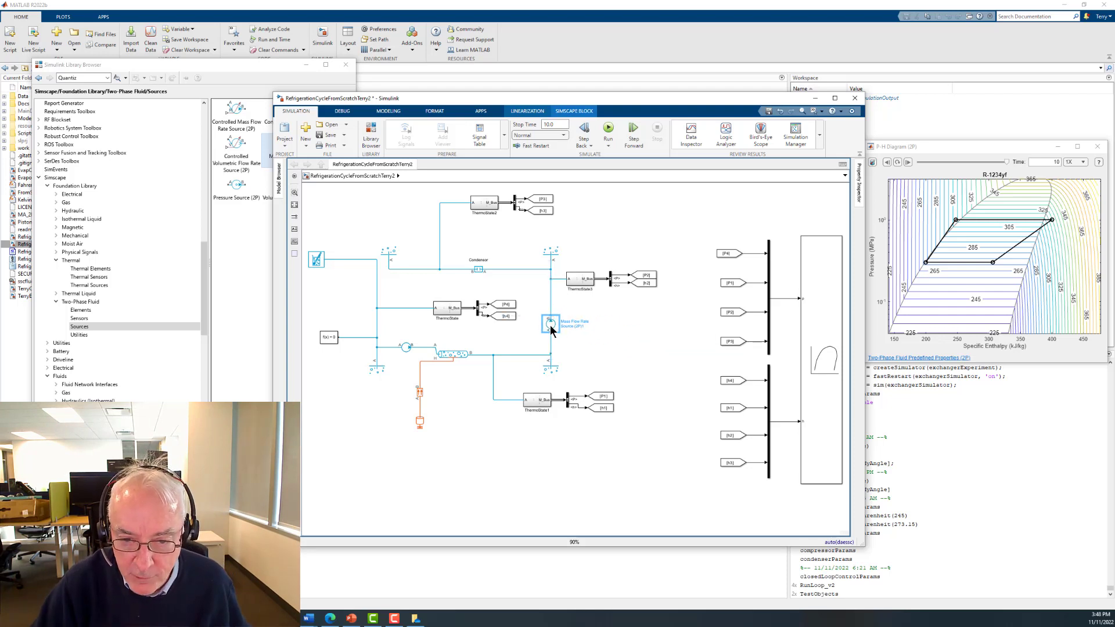
# Delete the mass flow source upstream of the pipe and the reservoir below the compressor's position, and rerun the simulation.
pyautogui.click(442, 355)
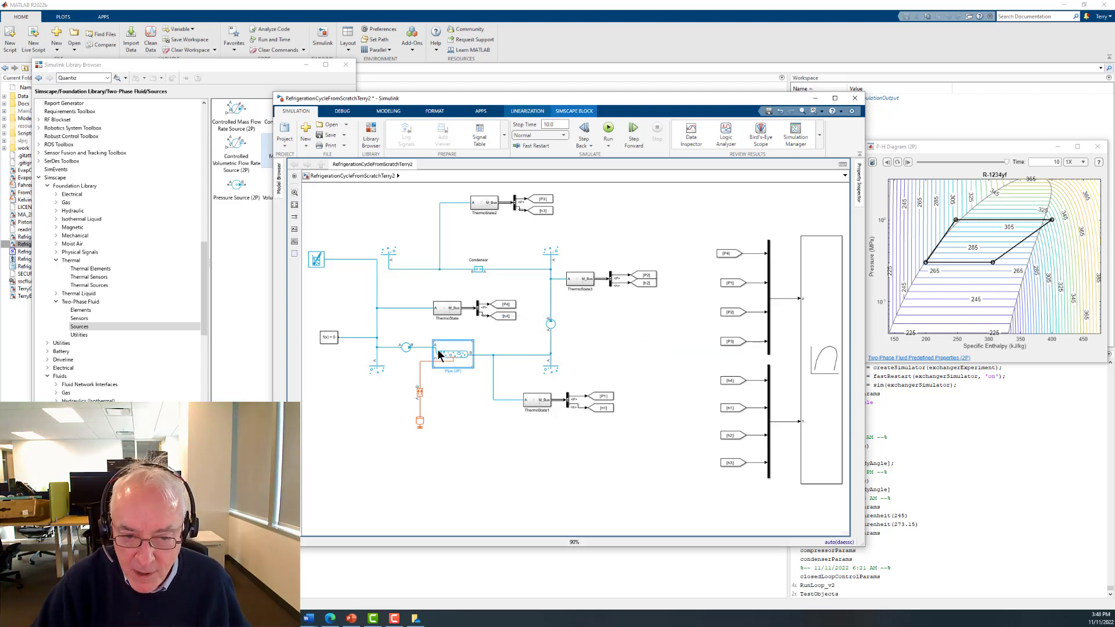
pyautogui.click(405, 349)
pyautogui.press('Delete')
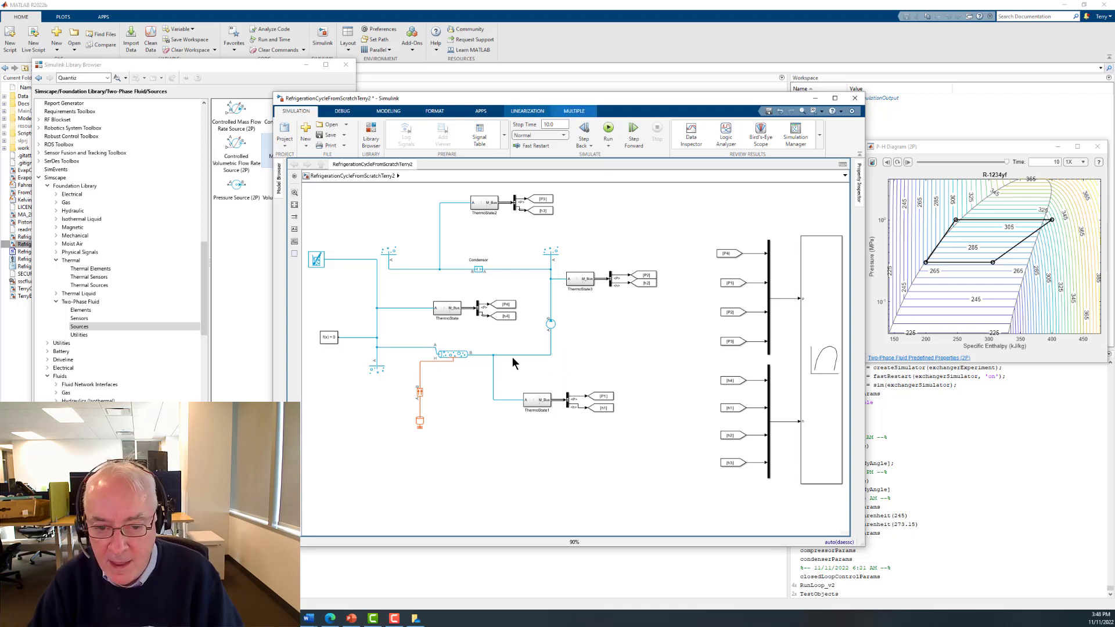
pyautogui.click(549, 354)
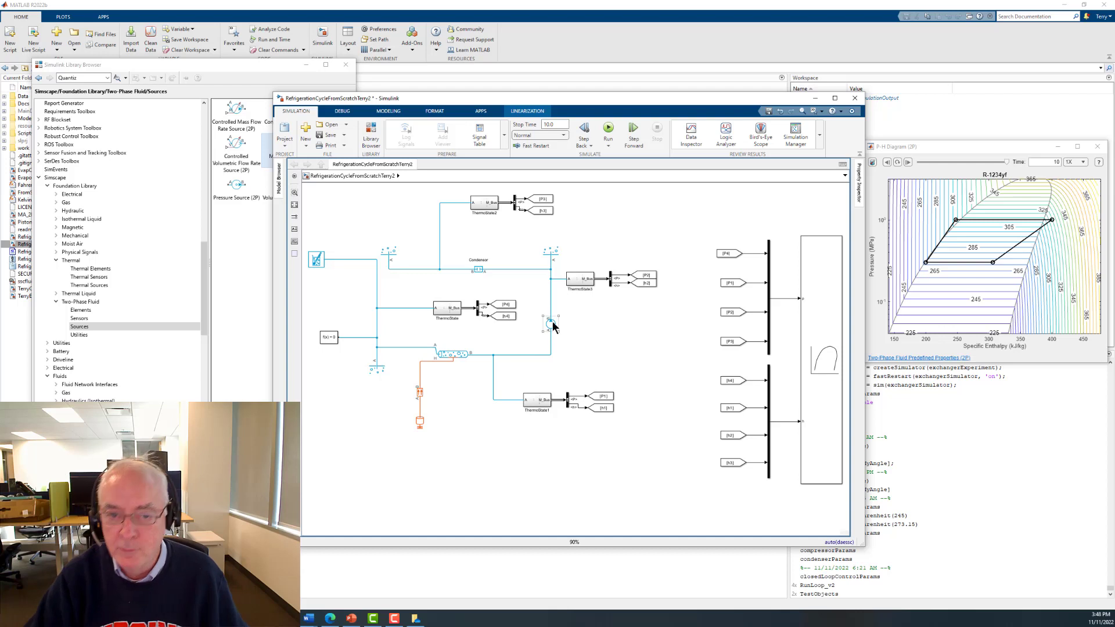
pyautogui.click(608, 130)
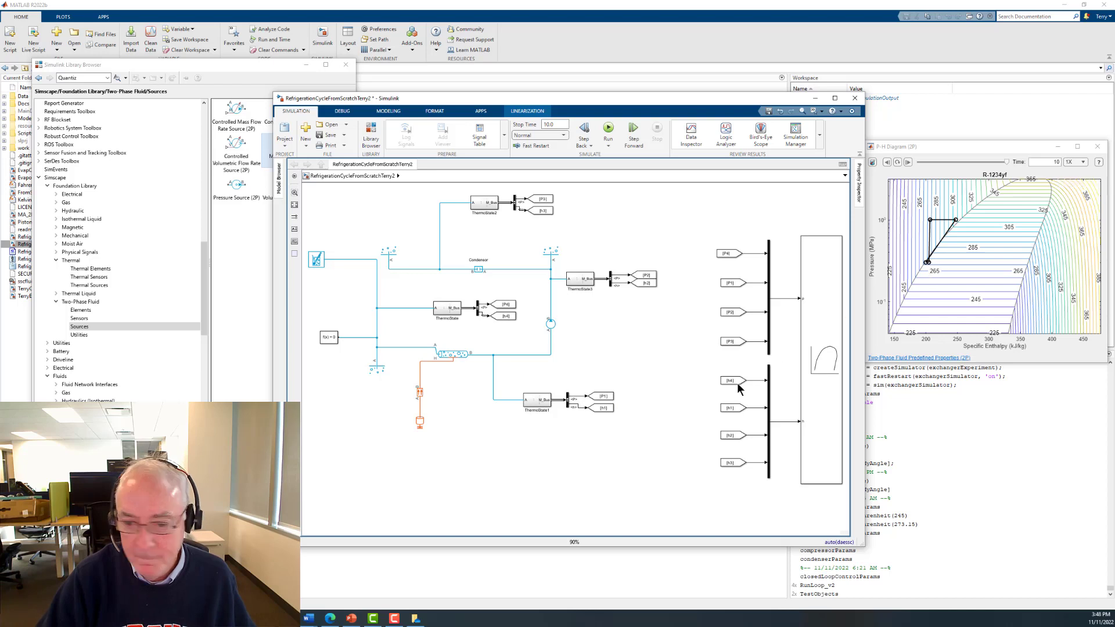
# Move the Thermal Mass further down and connect a Temperature Sensor from Thermal Sensors to the line above it.
pyautogui.moveTo(419, 422); pyautogui.dragTo(419, 449)
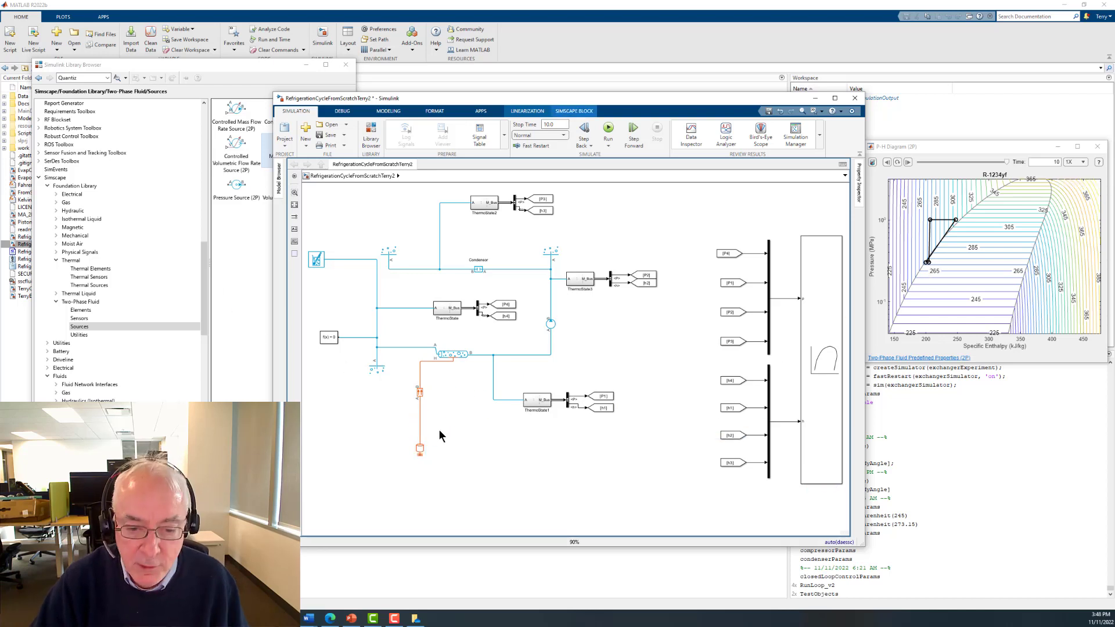
pyautogui.doubleClick(421, 448)
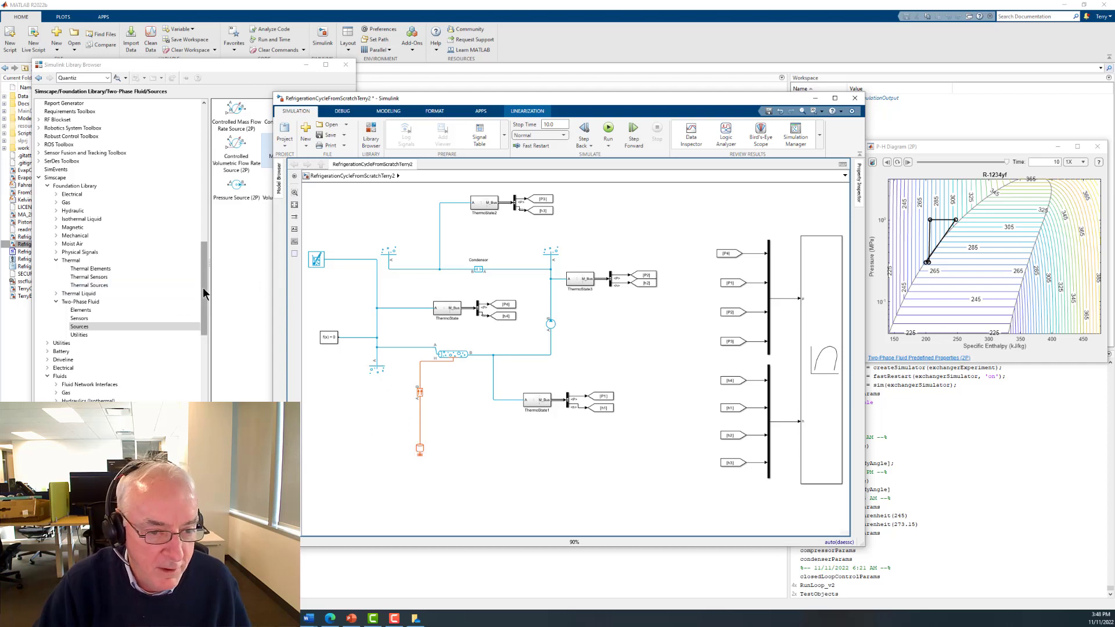
pyautogui.click(76, 329)
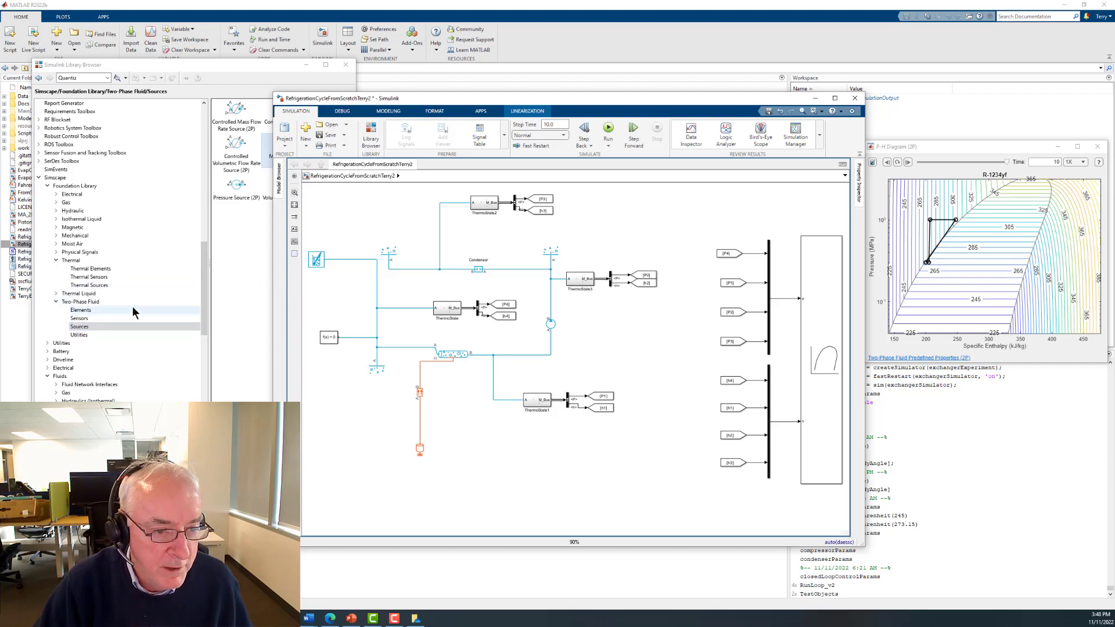
pyautogui.click(85, 277)
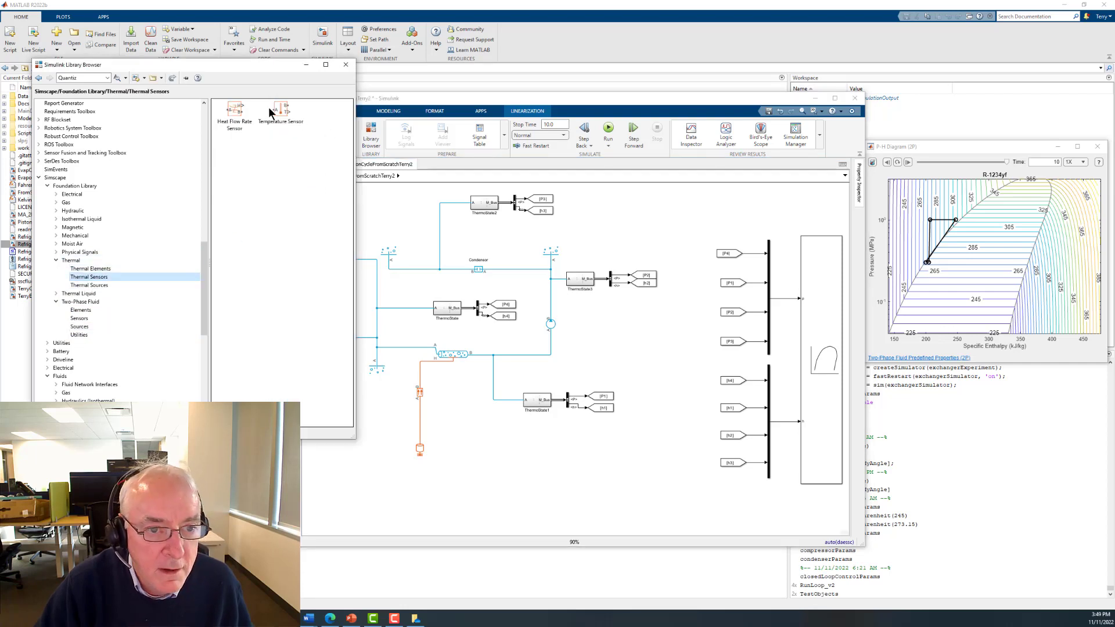
pyautogui.moveTo(270, 112); pyautogui.dragTo(421, 427)
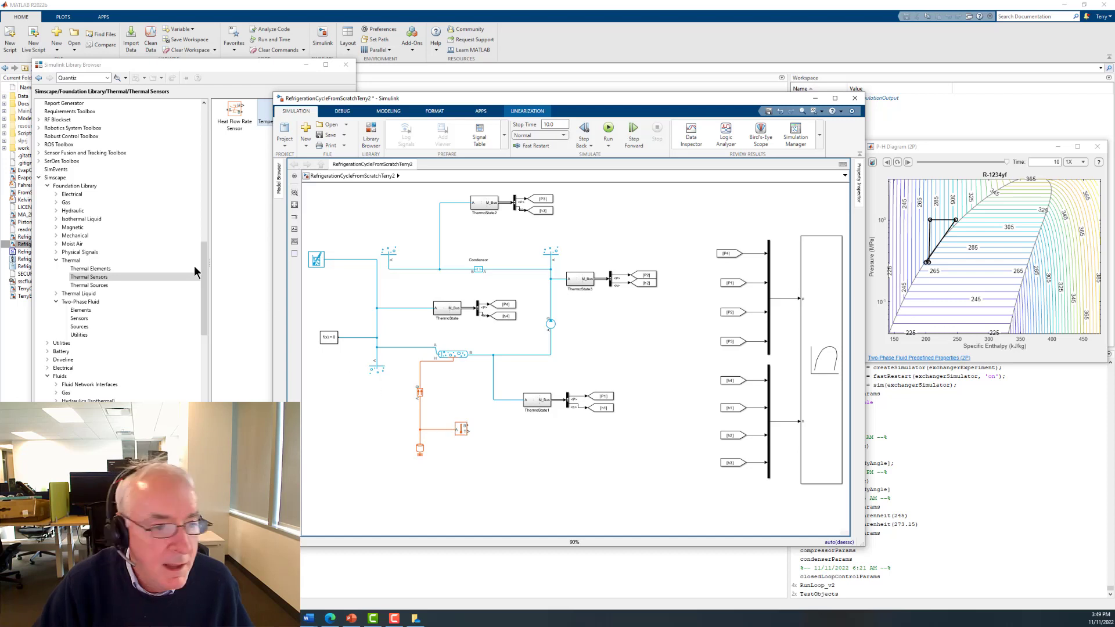
# Add a Thermal Reference from Thermal Elements beside the Temperature Sensor, rotate it 180 degrees and connect it to the sensor's upper port.
pyautogui.click(89, 270)
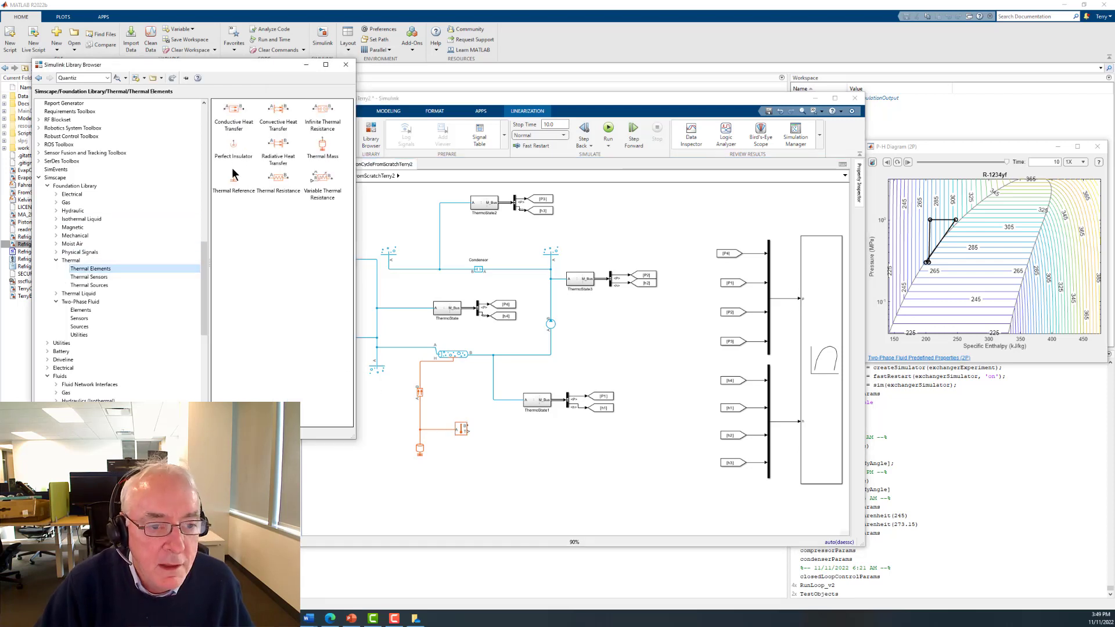
pyautogui.moveTo(231, 184); pyautogui.dragTo(502, 434)
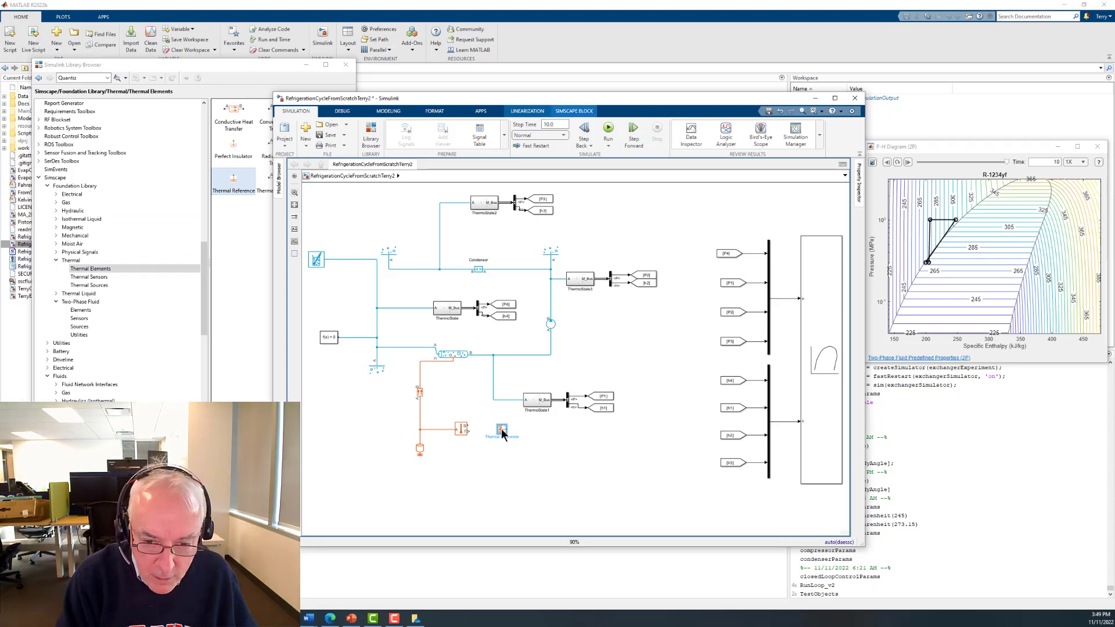
pyautogui.hotkey('ctrl', 'r')
pyautogui.hotkey('ctrl', 'r')
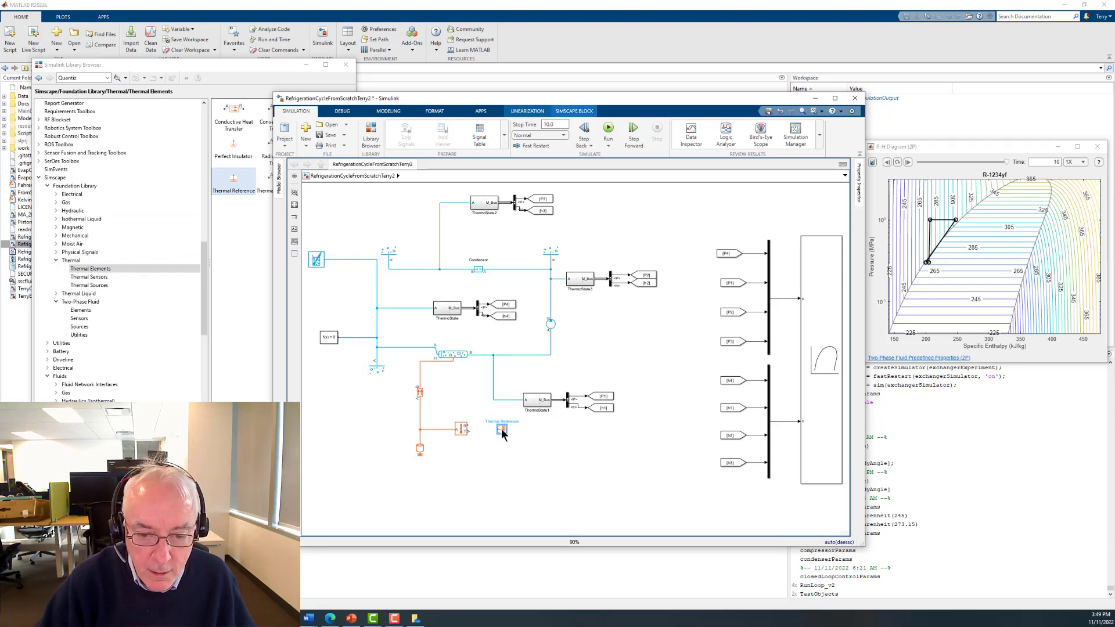
pyautogui.moveTo(503, 433); pyautogui.dragTo(501, 424)
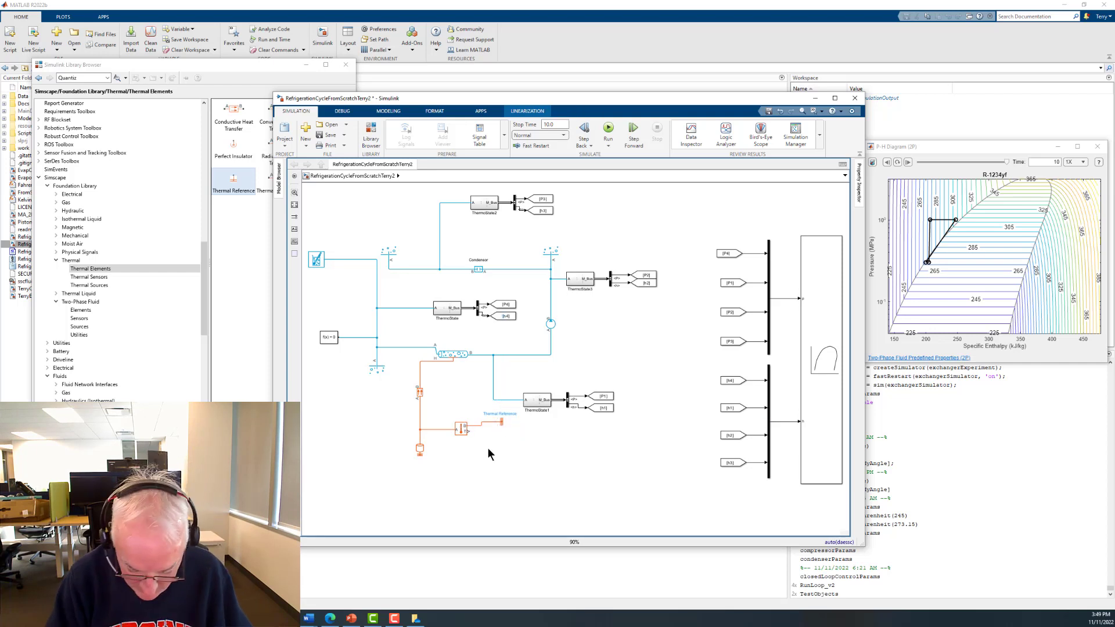
# Add a PS-Simulink Converter on the Temperature Sensor's signal output and set its output signal unit to K.
pyautogui.doubleClick(488, 448)
pyautogui.write('ps')
pyautogui.press('Return')
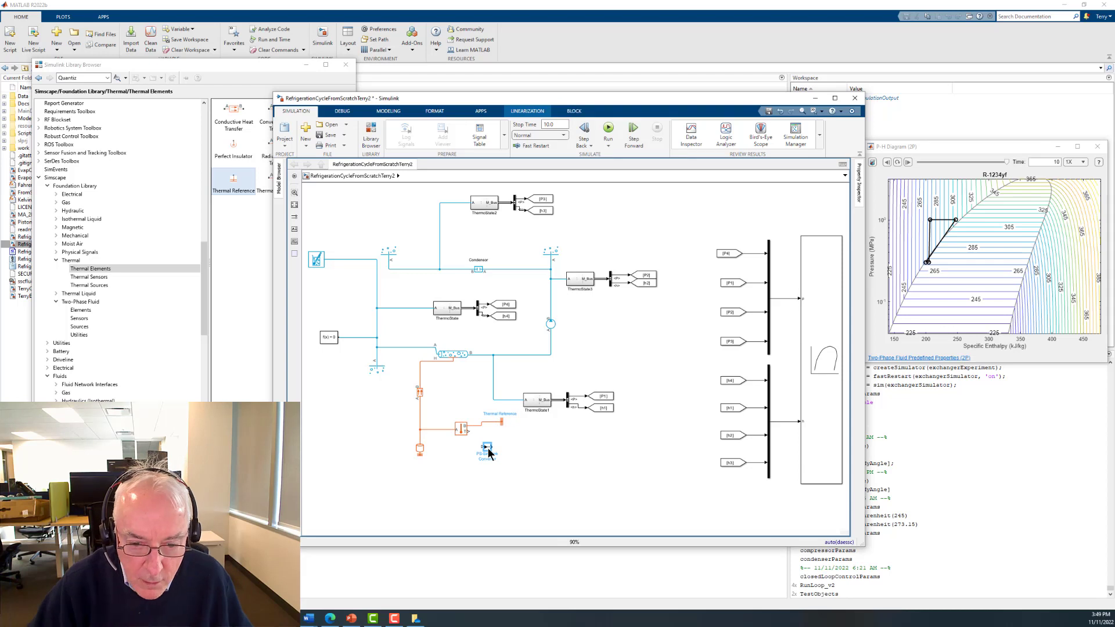
pyautogui.moveTo(467, 432); pyautogui.dragTo(484, 446)
pyautogui.doubleClick(487, 450)
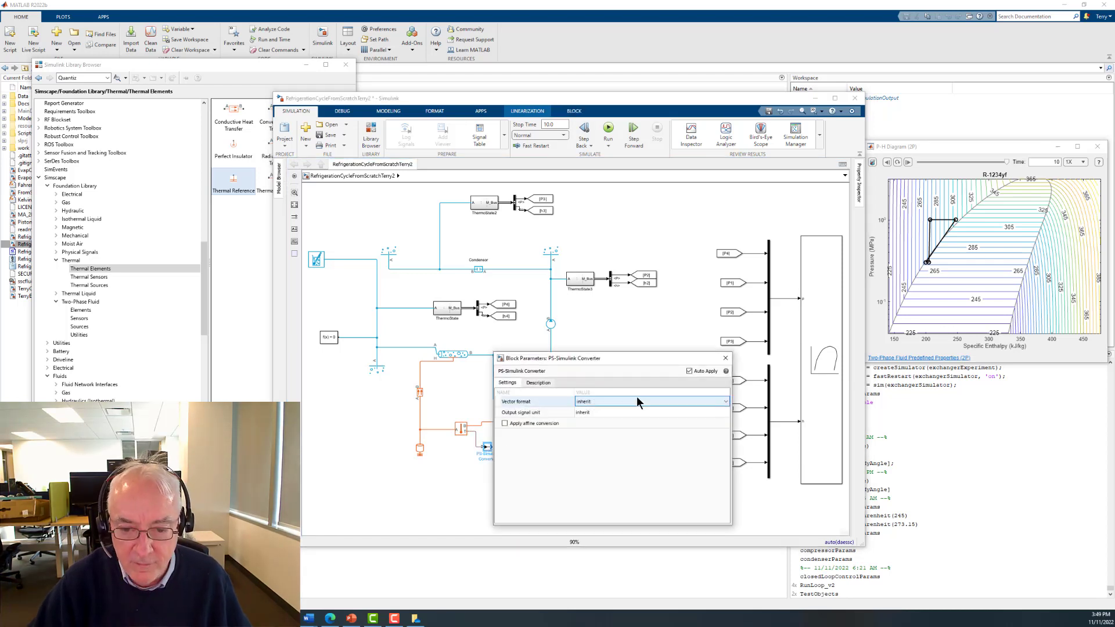
pyautogui.click(600, 413)
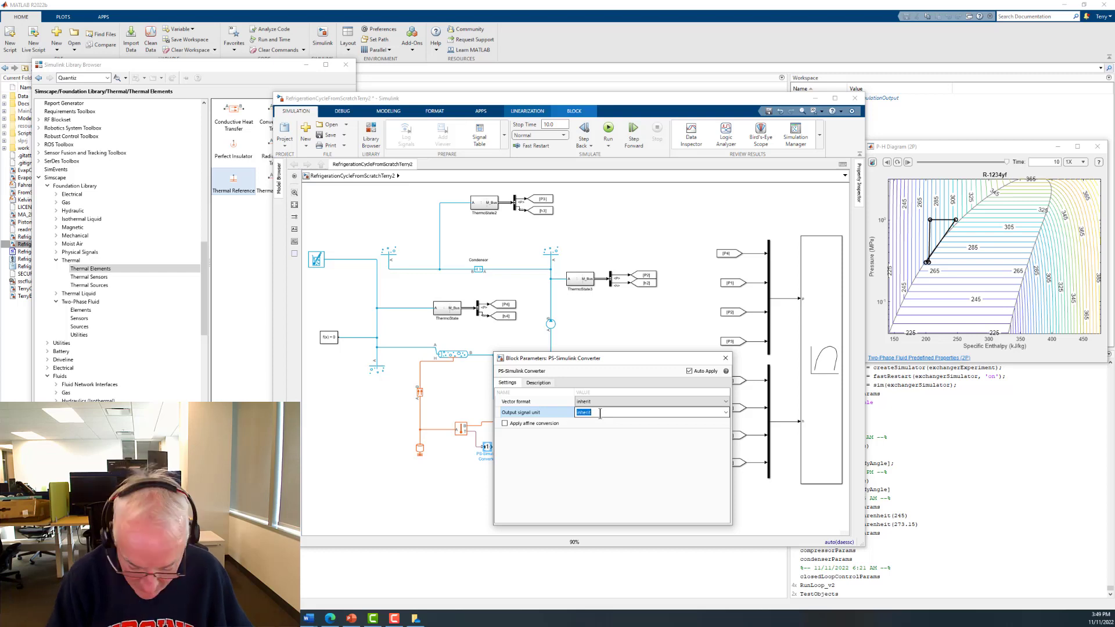
pyautogui.write('K')
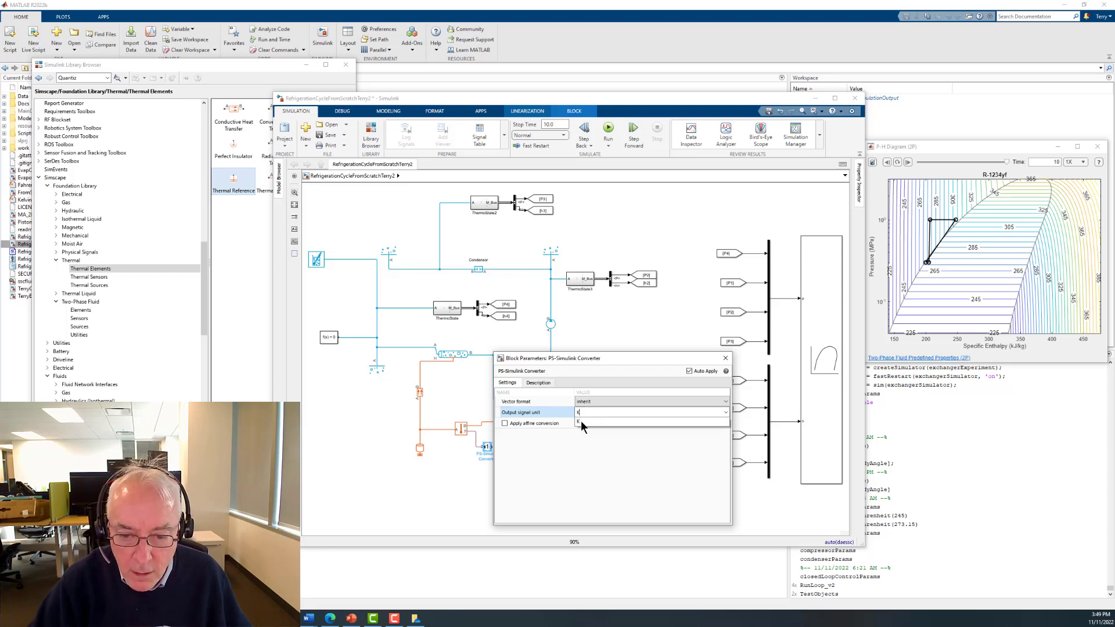
pyautogui.click(580, 421)
pyautogui.click(725, 358)
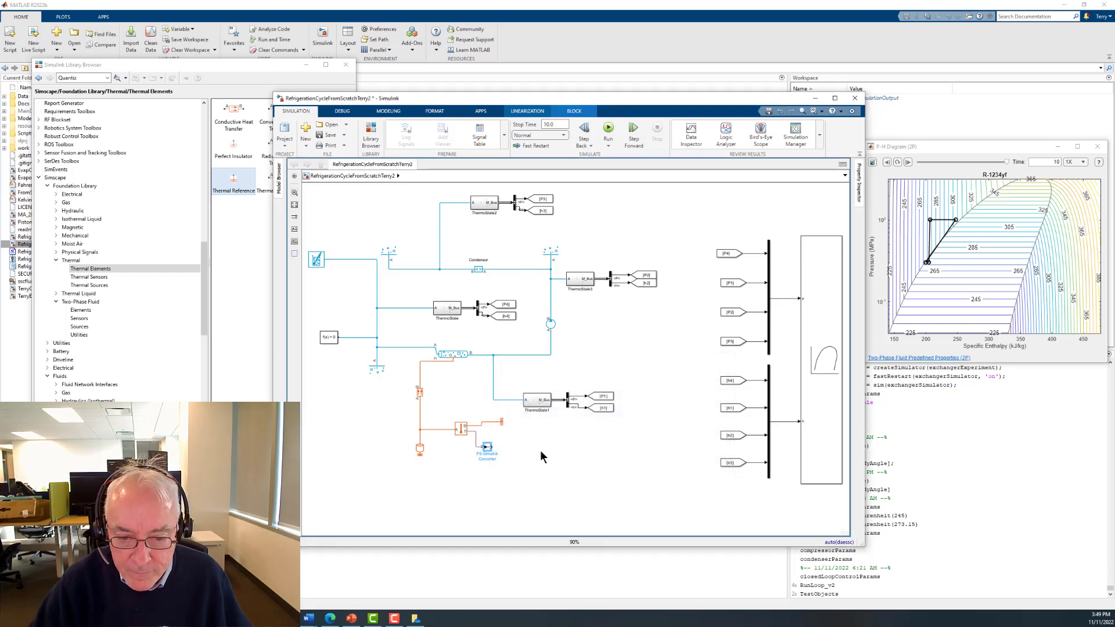
# Add a Scope block beside the PS-Simulink Converter and connect it to the converter's output.
pyautogui.doubleClick(540, 449)
pyautogui.write('sc')
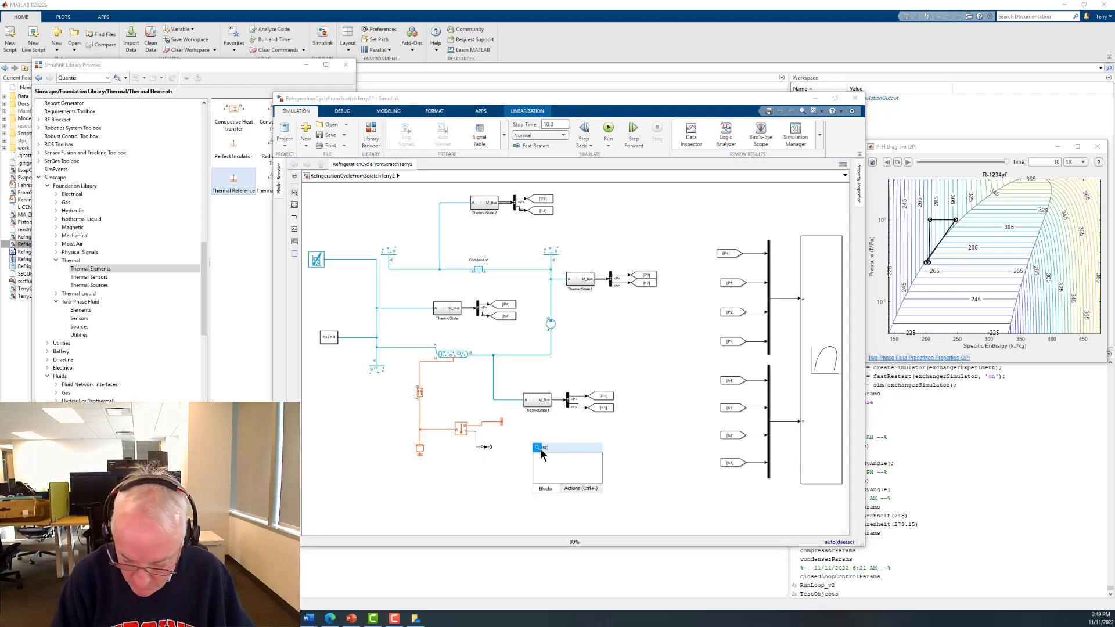
pyautogui.press('Return')
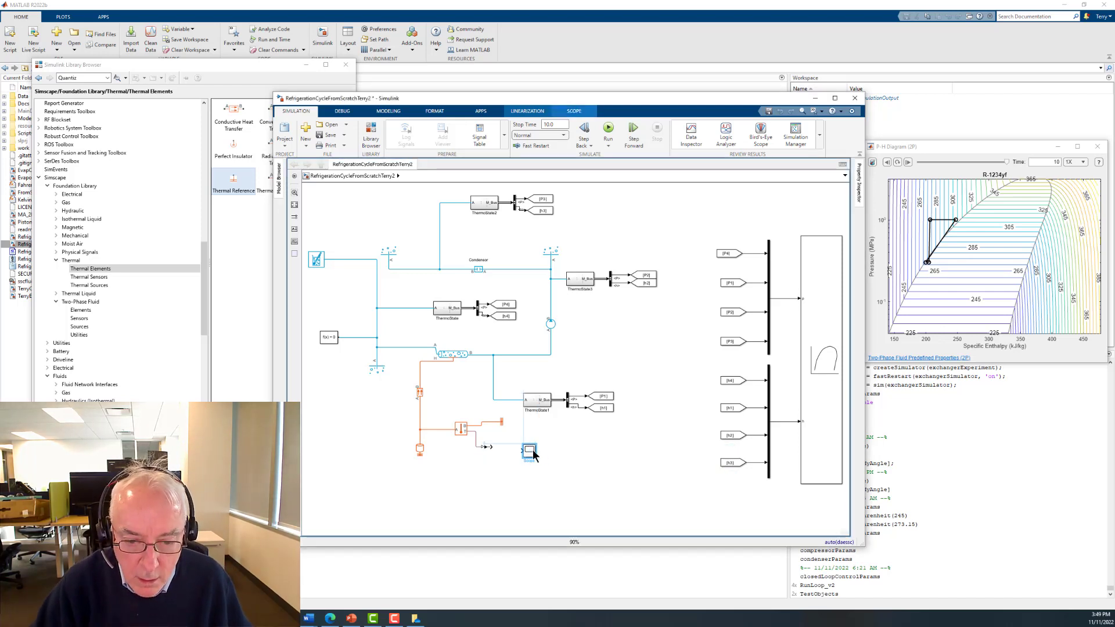
pyautogui.moveTo(534, 456); pyautogui.dragTo(532, 452)
pyautogui.click(510, 447)
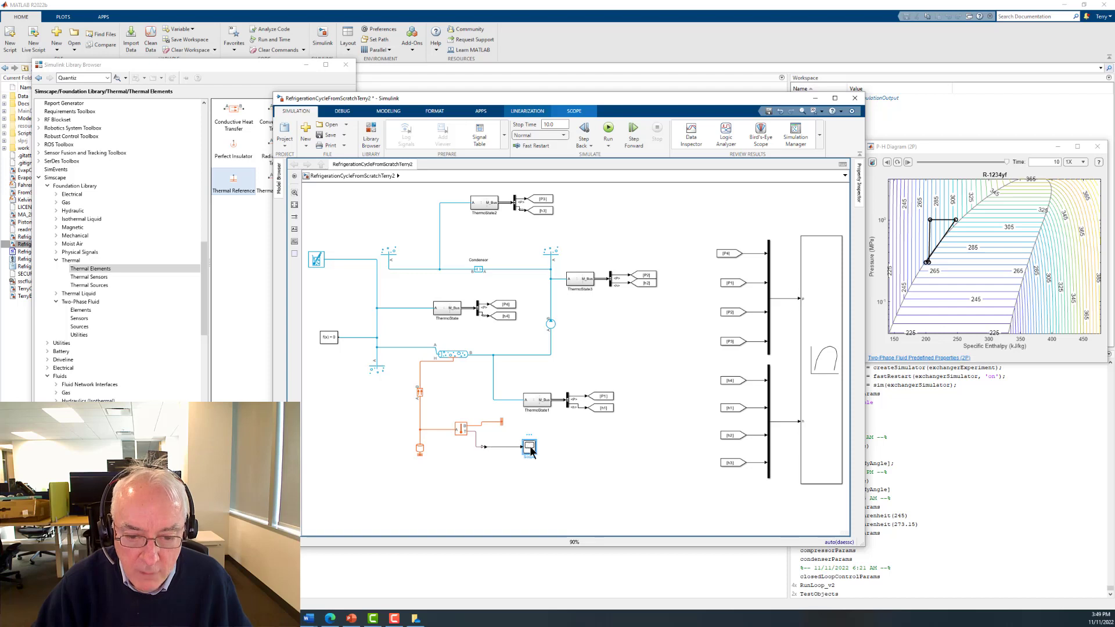
# Open the Scope, run the simulation, bring the Scope window into view to inspect the temperature curve, and close it.
pyautogui.doubleClick(529, 447)
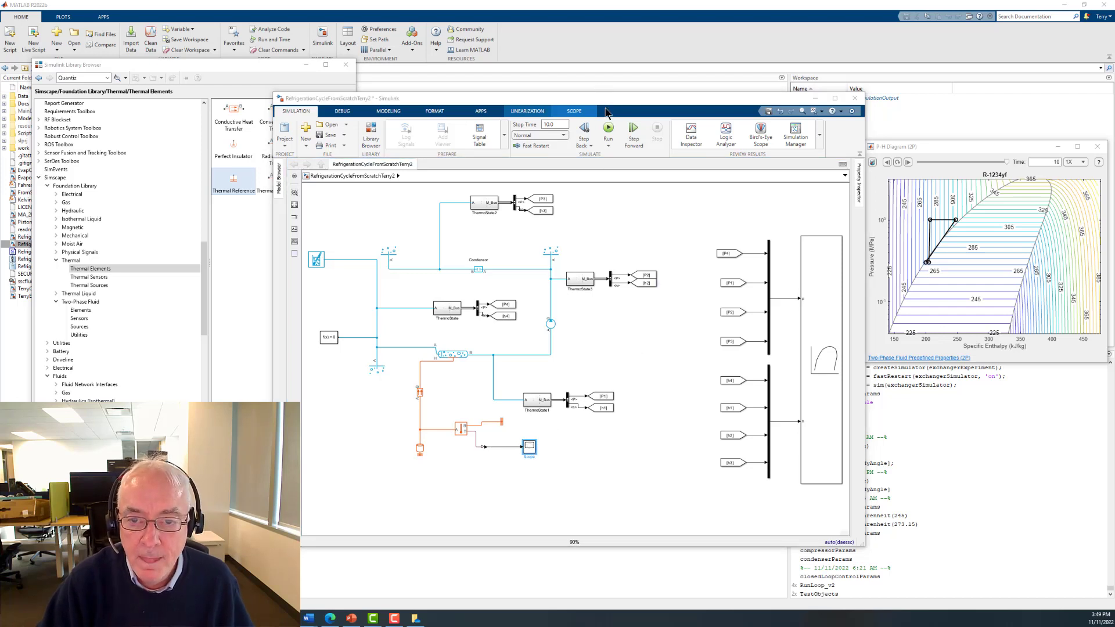
pyautogui.click(606, 134)
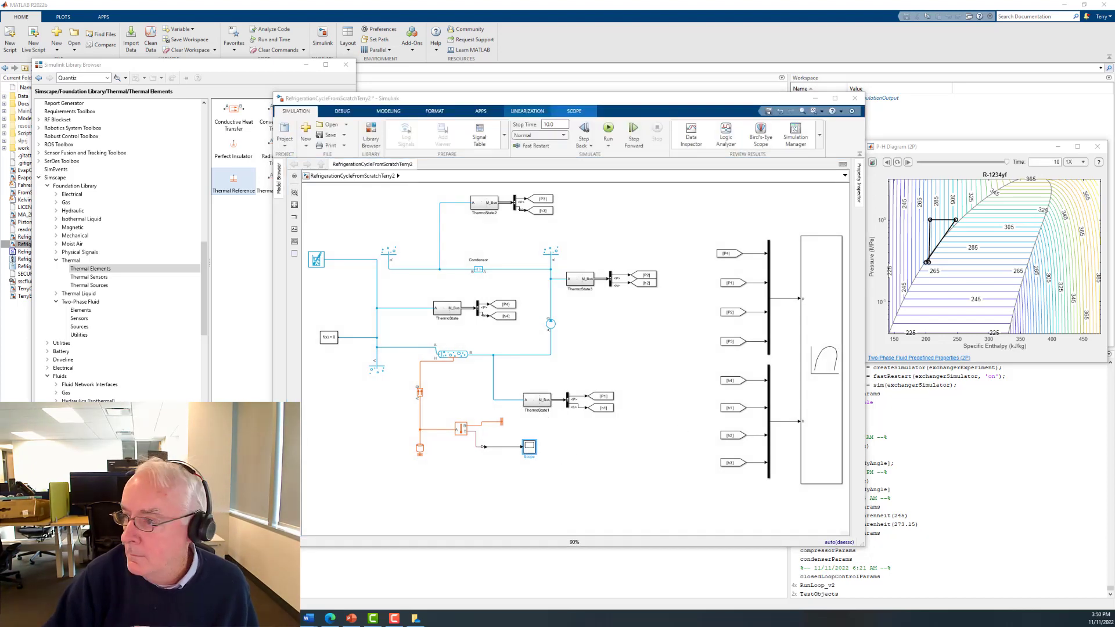
pyautogui.moveTo(1114, 147); pyautogui.dragTo(621, 200)
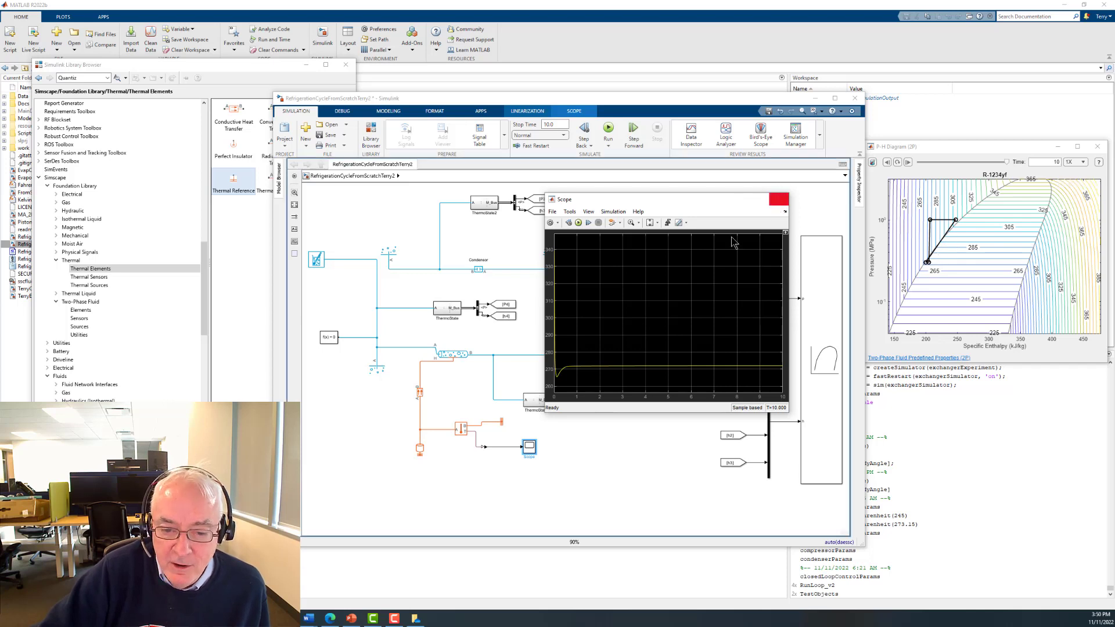
pyautogui.click(779, 200)
# Set the Thermal Mass block's mass to 10 kg and rerun the simulation.
pyautogui.click(420, 449)
pyautogui.doubleClick(420, 450)
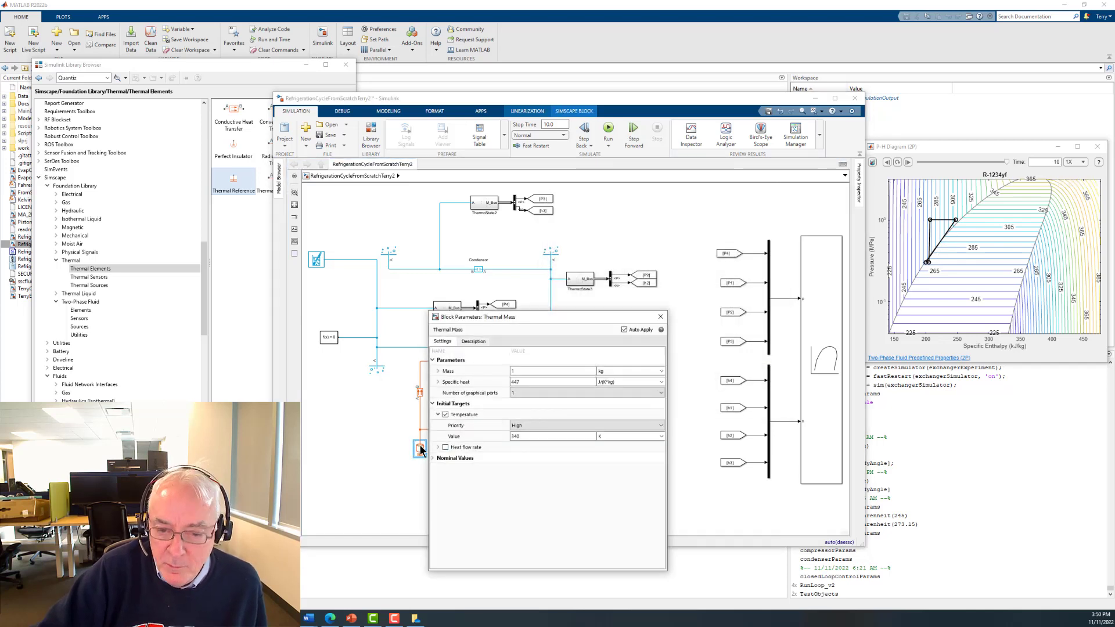
pyautogui.click(520, 369)
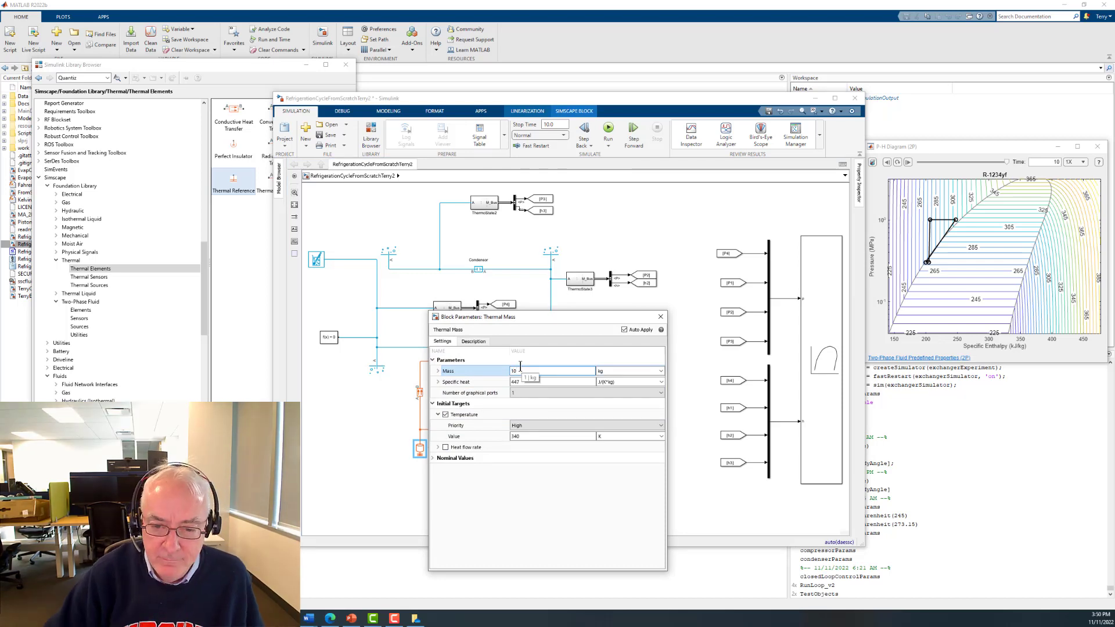
pyautogui.click(660, 317)
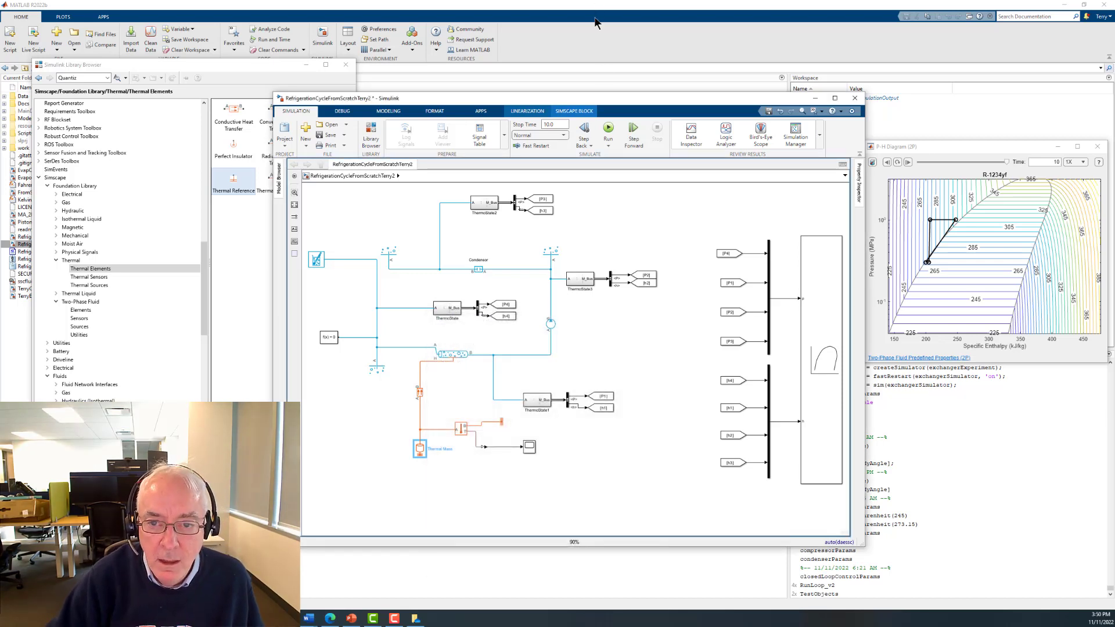
pyautogui.click(608, 129)
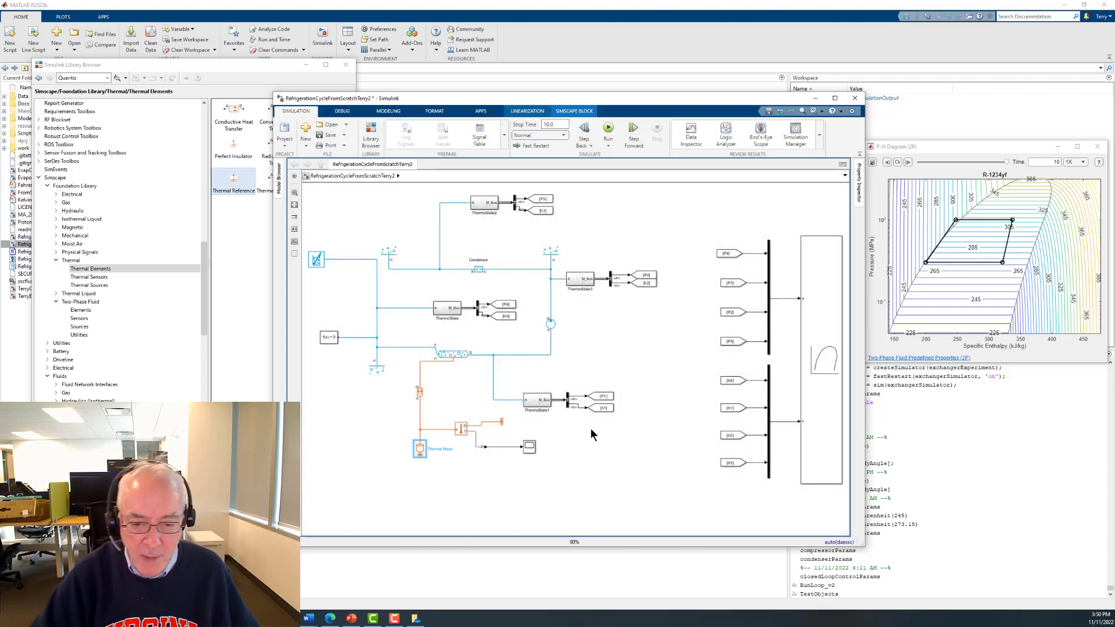
# Move the Scope further right, enlarge the Bus Selector after ThermoState1 and add T to its selected elements.
pyautogui.moveTo(530, 444); pyautogui.dragTo(623, 447)
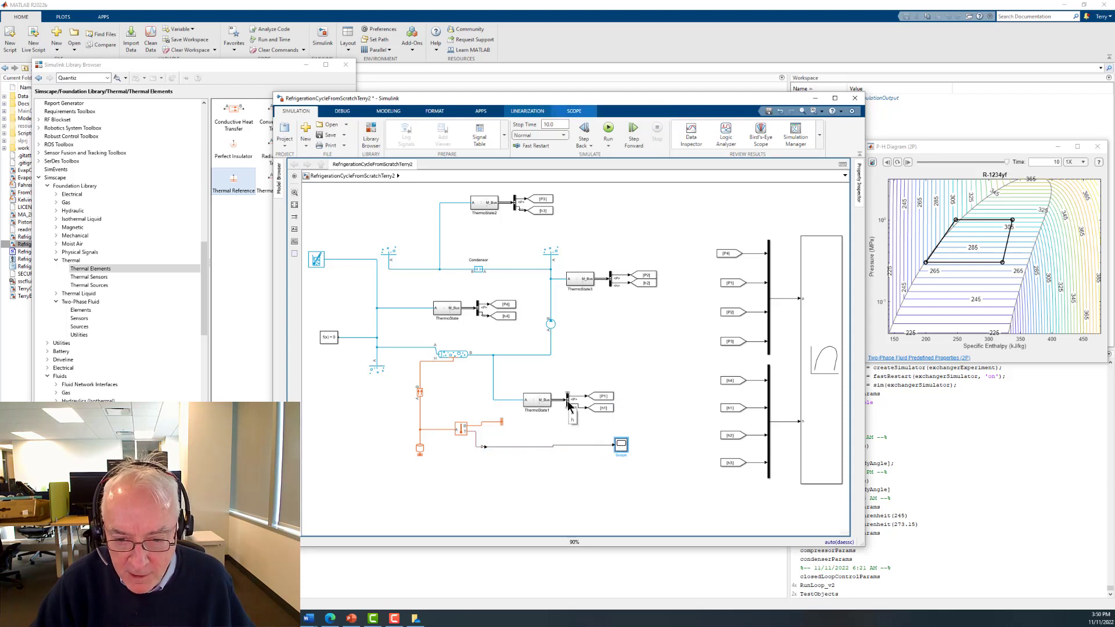
pyautogui.moveTo(567, 406); pyautogui.dragTo(568, 422)
pyautogui.doubleClick(569, 418)
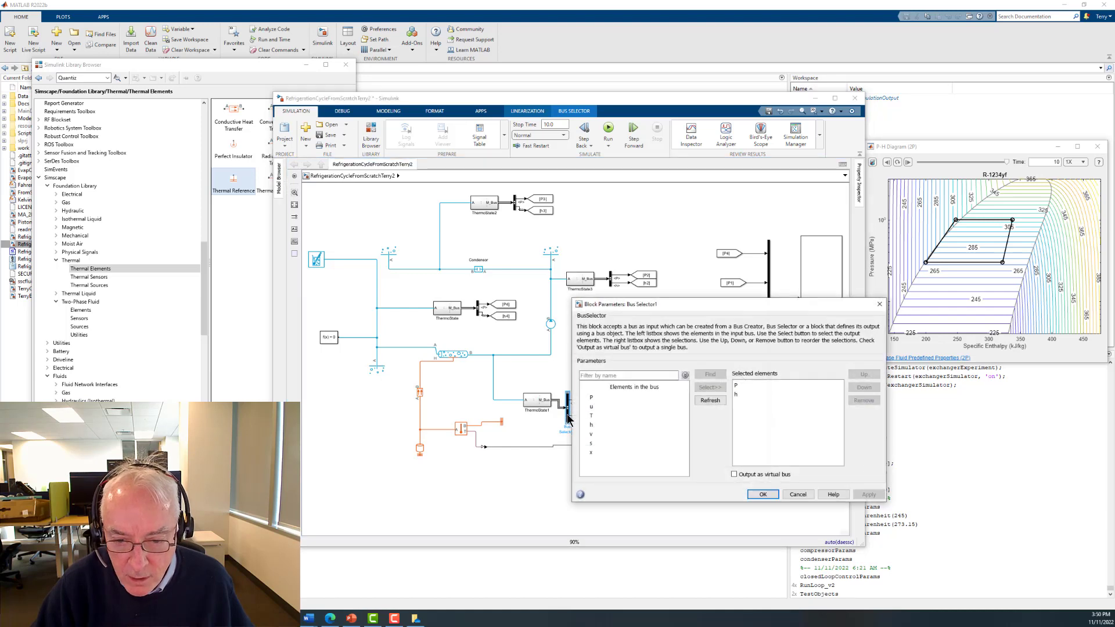
pyautogui.click(601, 416)
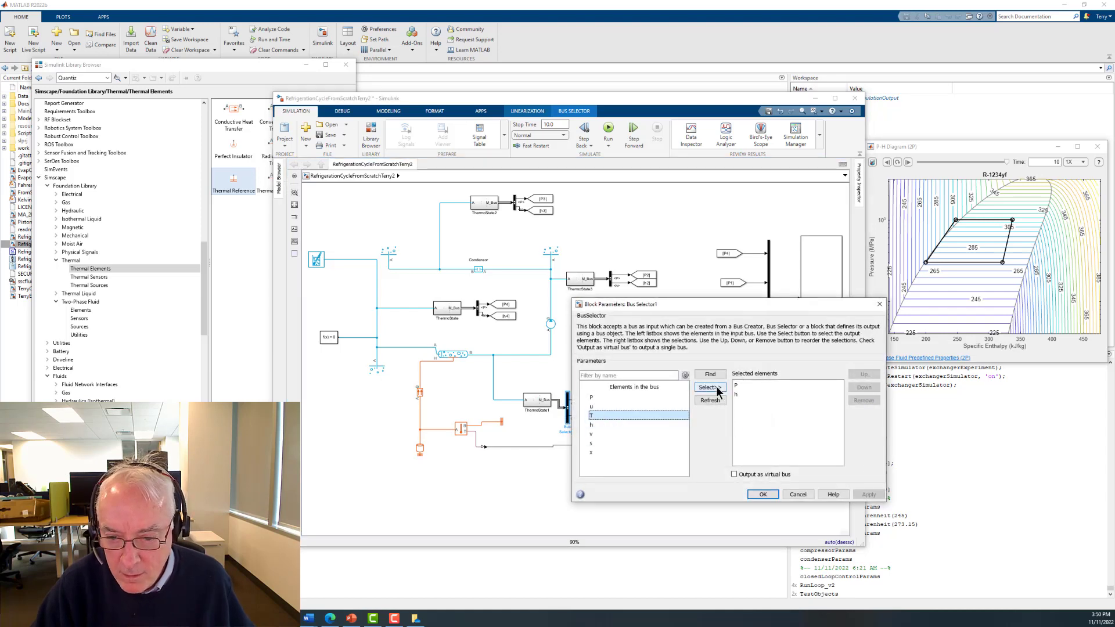
pyautogui.click(709, 387)
pyautogui.click(763, 494)
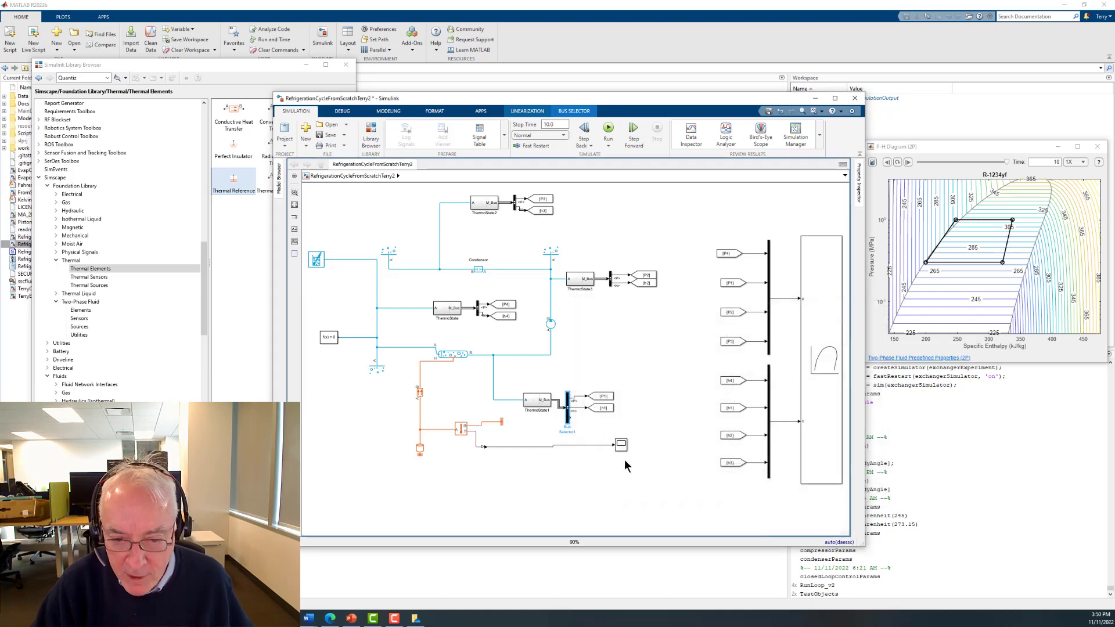
# Connect the Bus Selector's T output to the Scope as an additional input and run the simulation with the Scope open.
pyautogui.moveTo(573, 417); pyautogui.dragTo(617, 444)
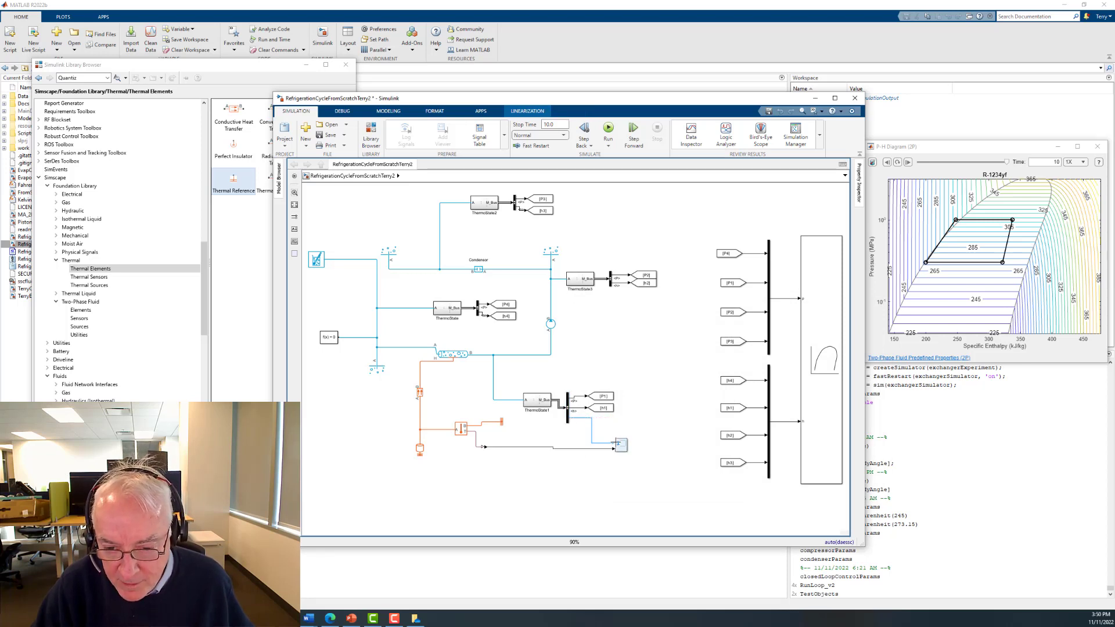
pyautogui.doubleClick(620, 445)
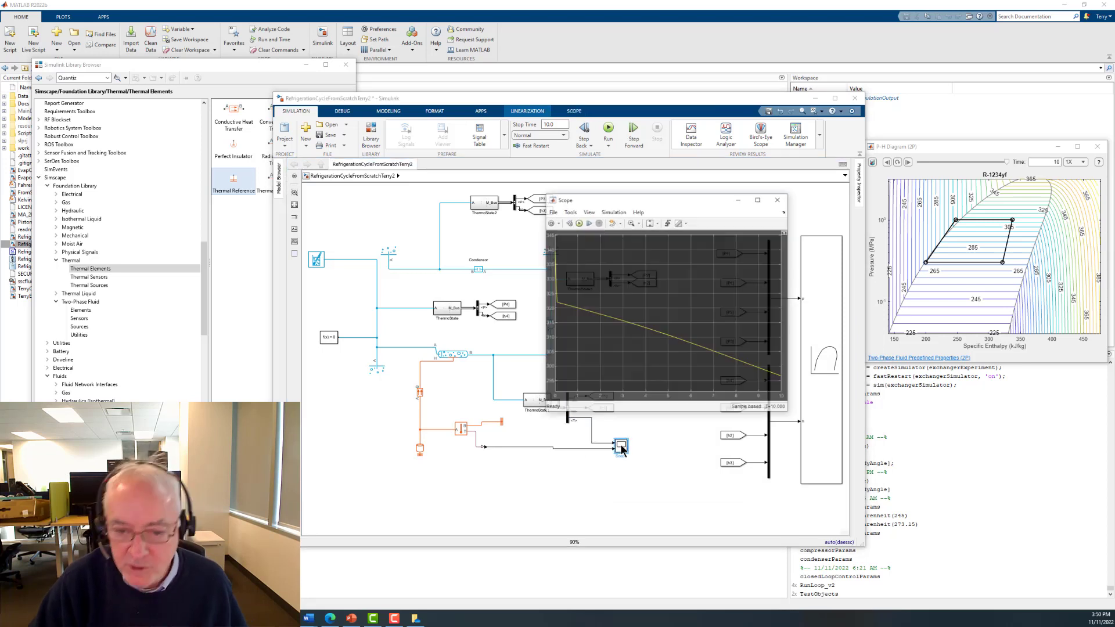
pyautogui.click(583, 223)
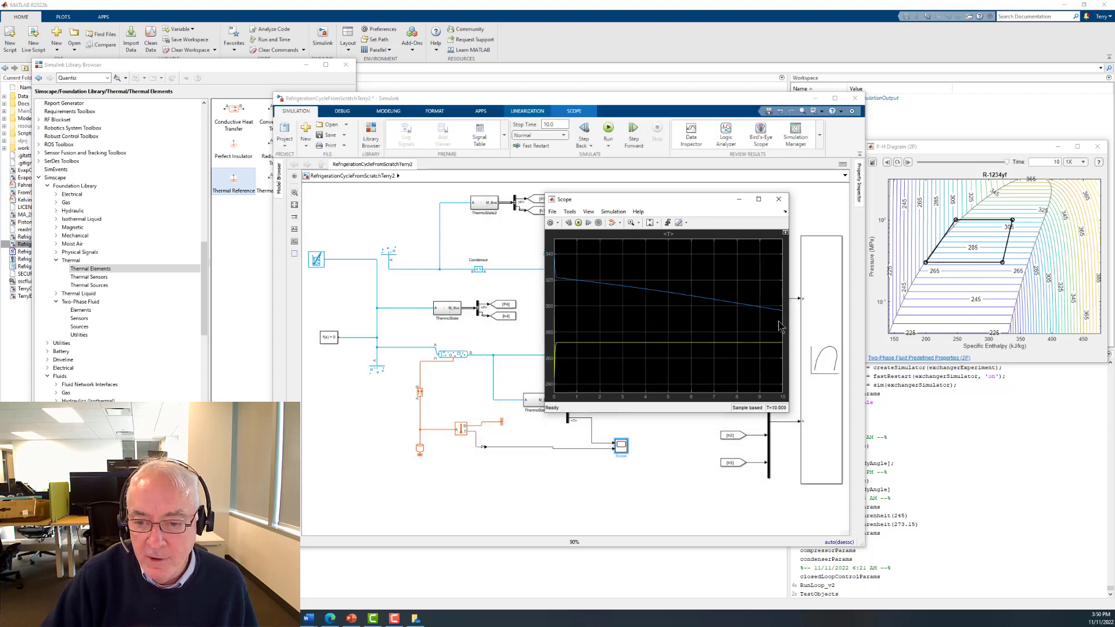
# Set the simulation stop time to 100, rerun the model and inspect both temperature curves in the Scope.
pyautogui.click(548, 124)
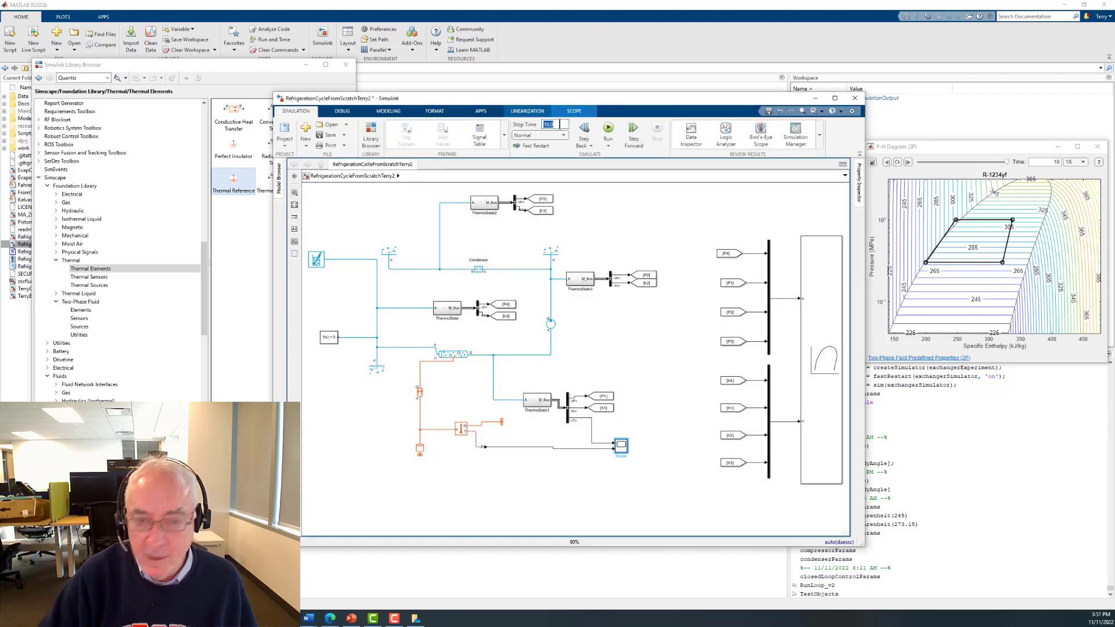
pyautogui.write('100')
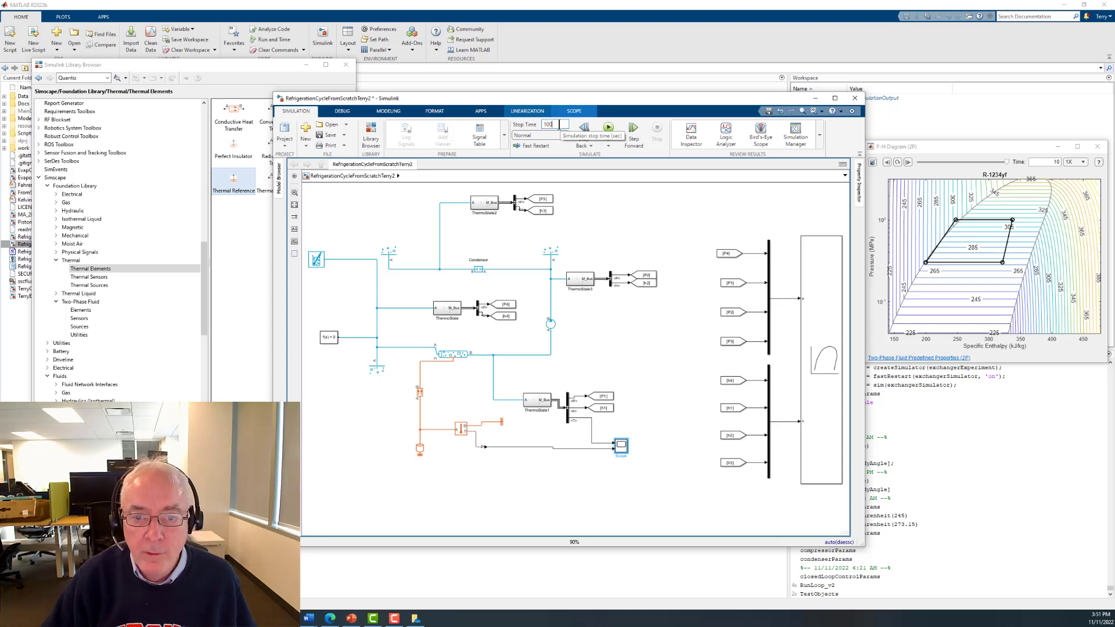
pyautogui.press('Return')
pyautogui.click(610, 129)
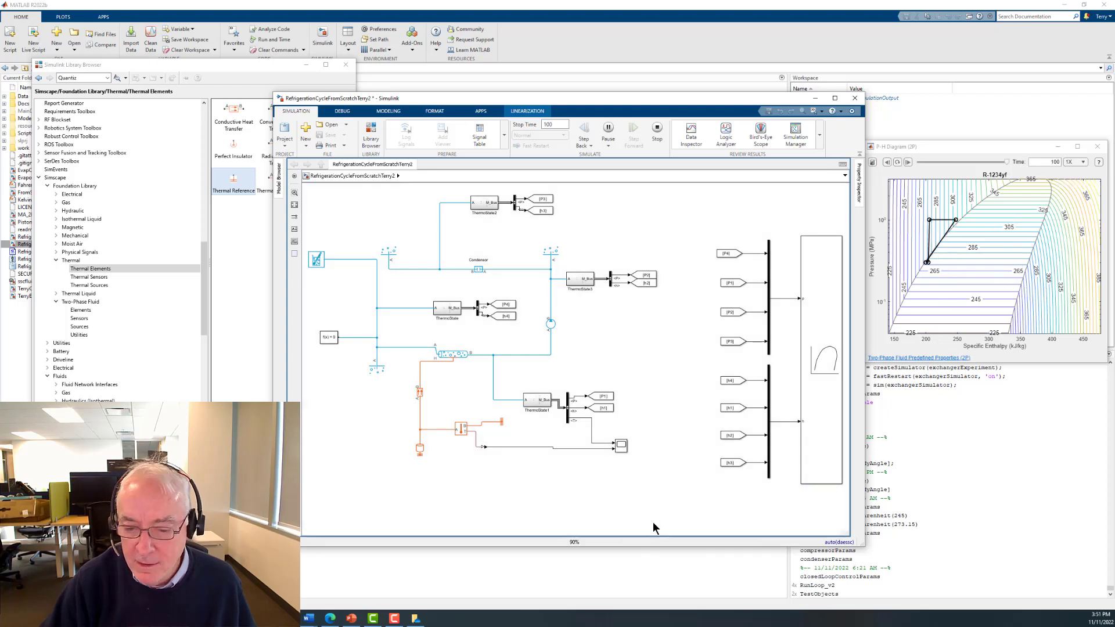
pyautogui.doubleClick(620, 446)
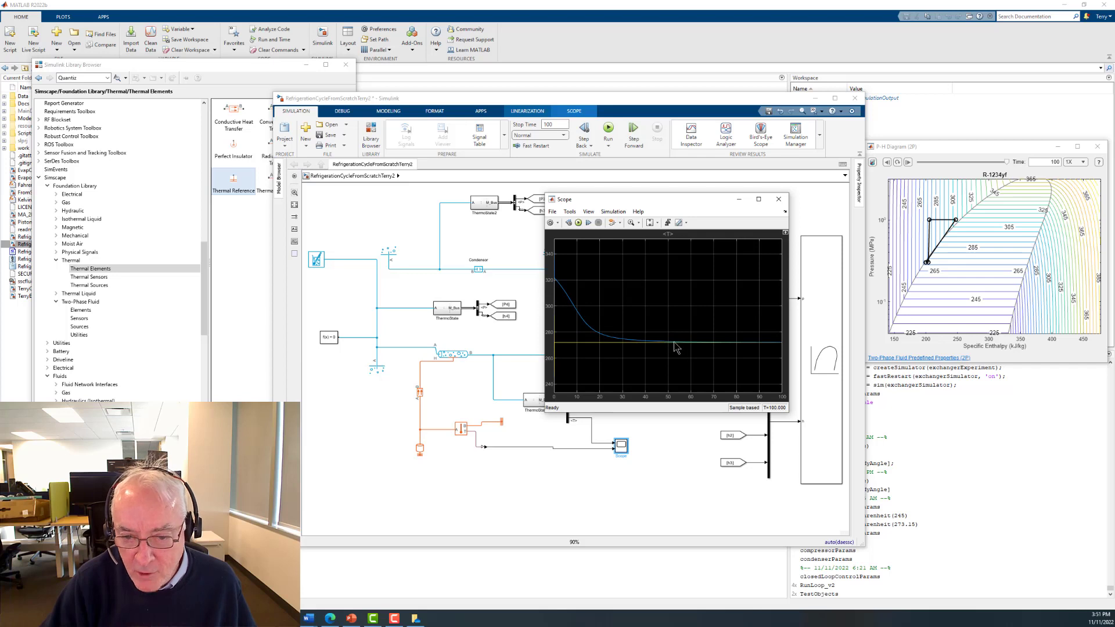
pyautogui.click(780, 199)
# Nudge the Scope slightly up and move ThermoState1 down to straighten their connecting lines.
pyautogui.click(550, 484)
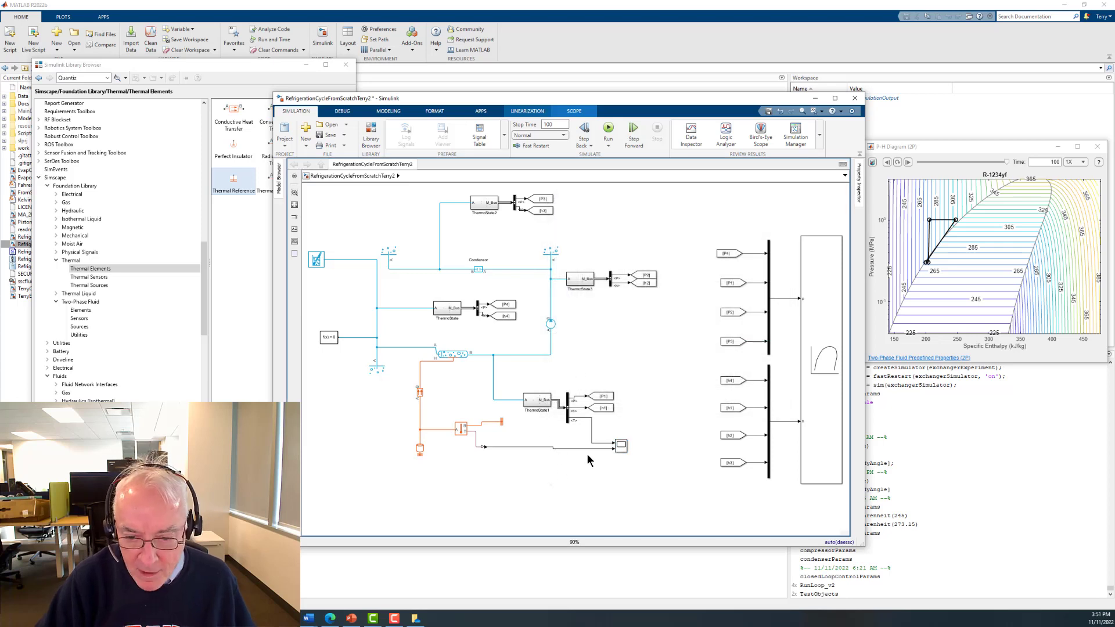
pyautogui.moveTo(621, 446); pyautogui.dragTo(620, 444)
pyautogui.moveTo(536, 400); pyautogui.dragTo(530, 410)
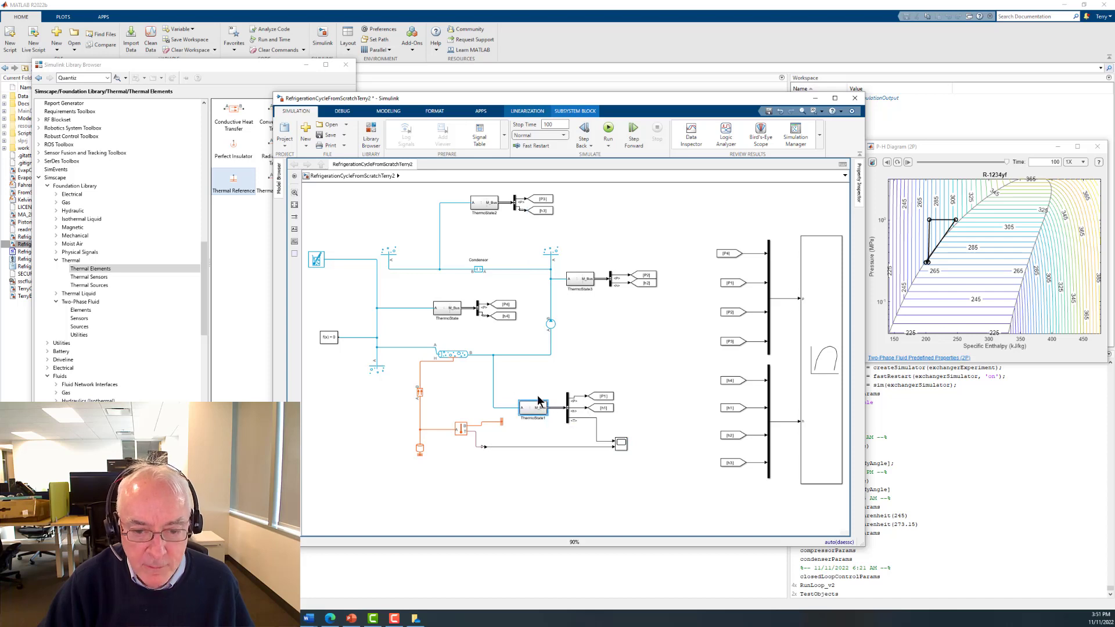
# Group the evaporator pipe, ThermoState1 and its Bus Selector into a new subsystem.
pyautogui.click(536, 363)
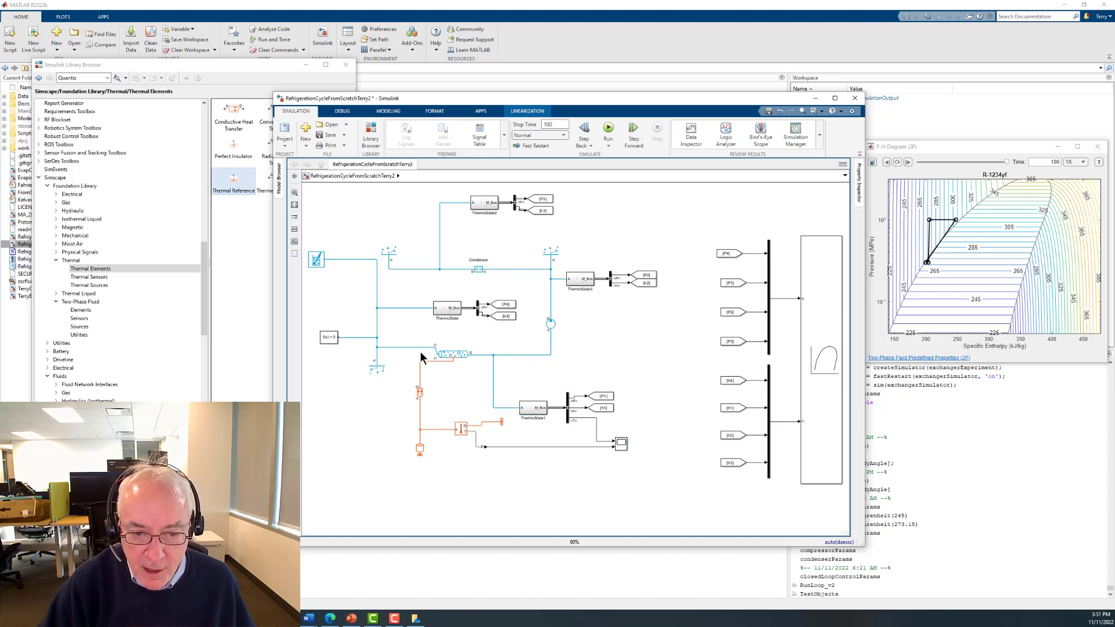
pyautogui.moveTo(415, 337); pyautogui.dragTo(507, 370)
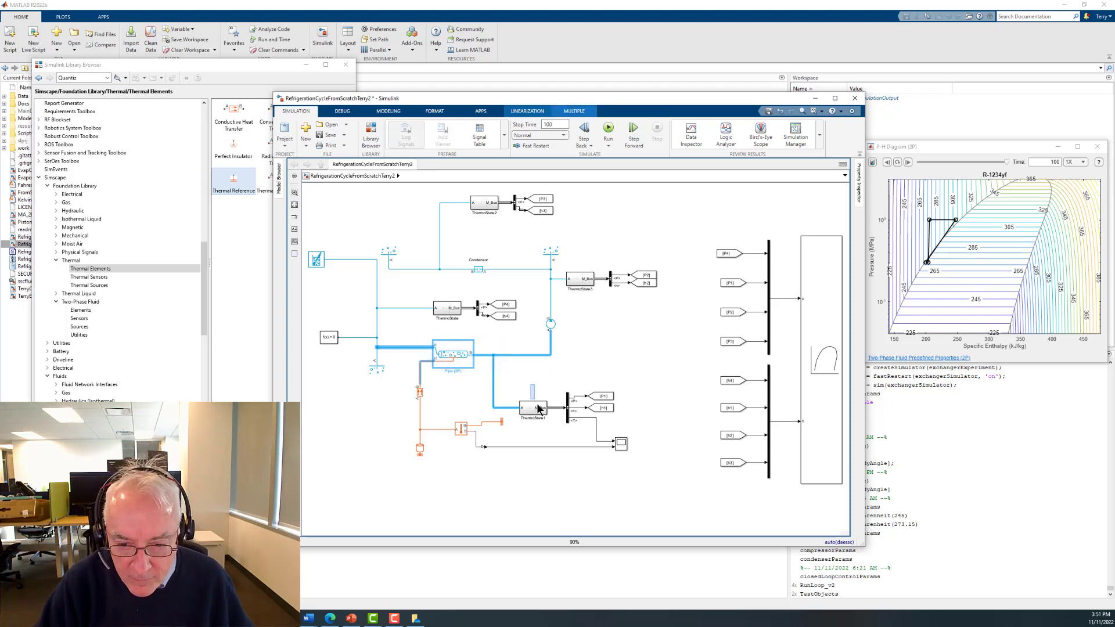
pyautogui.moveTo(568, 429); pyautogui.dragTo(575, 425)
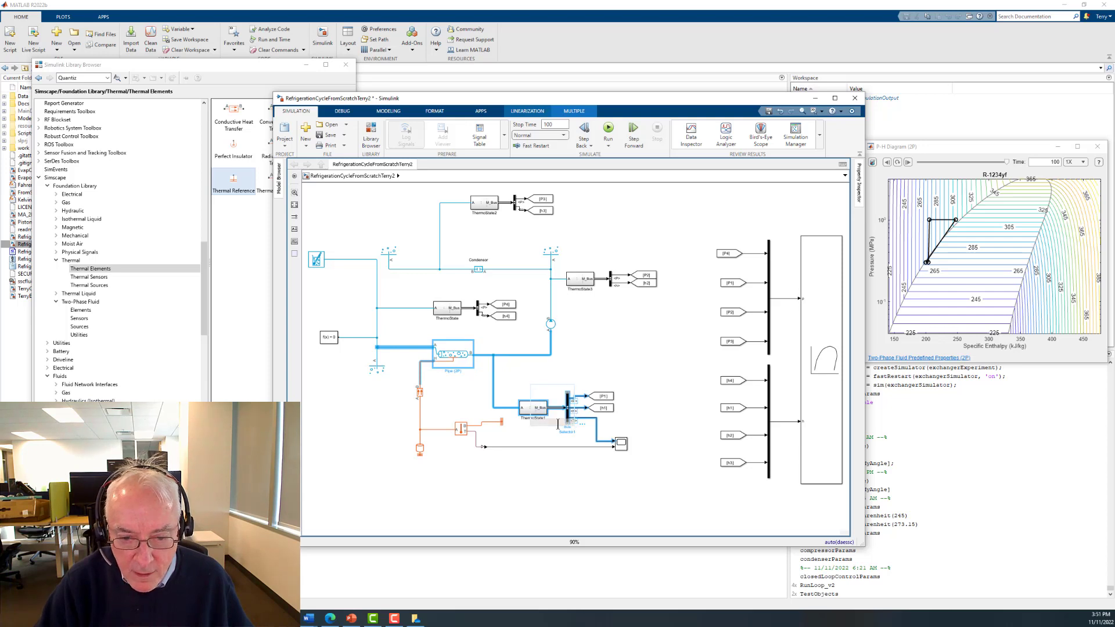
pyautogui.rightClick(447, 356)
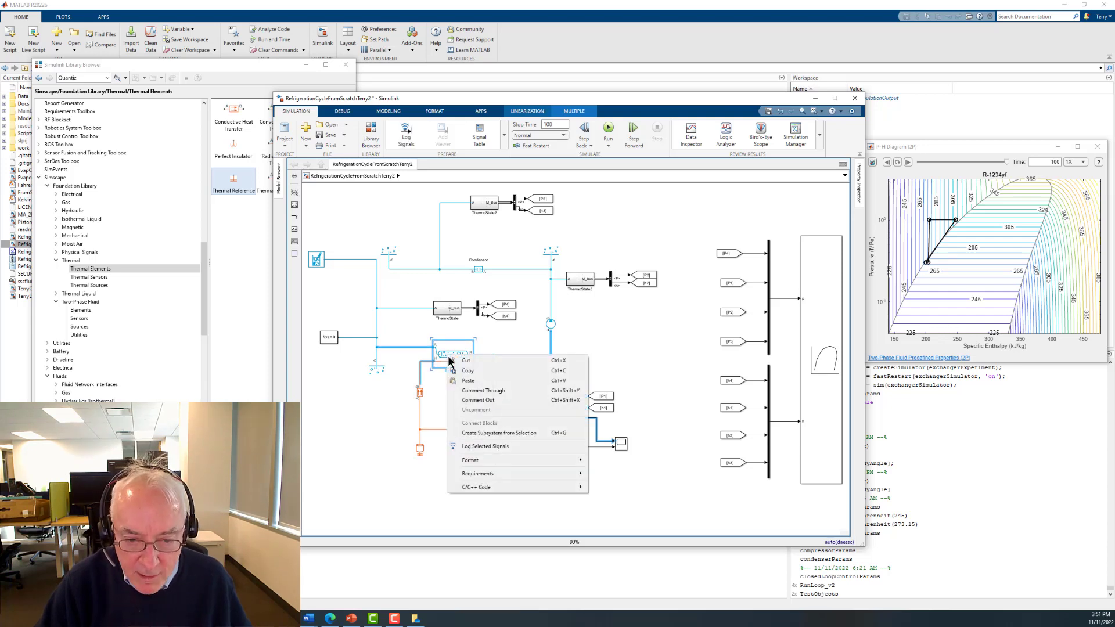
pyautogui.click(495, 433)
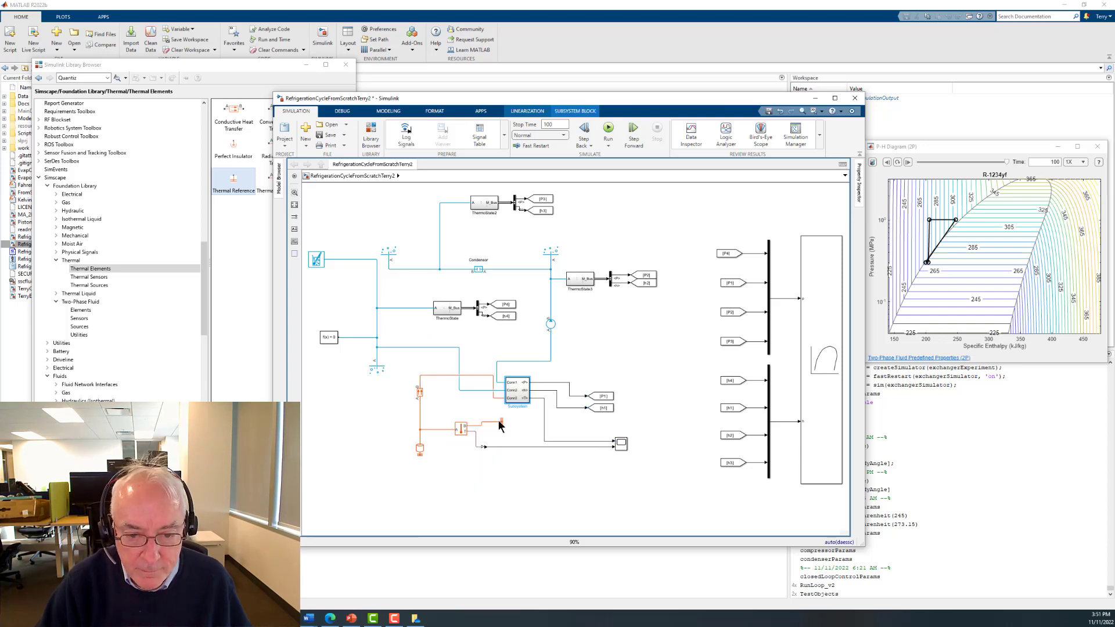
# Inside the new subsystem, rename connection ports Conn2, Conn1 and Conn3 as A, B and H.
pyautogui.doubleClick(516, 393)
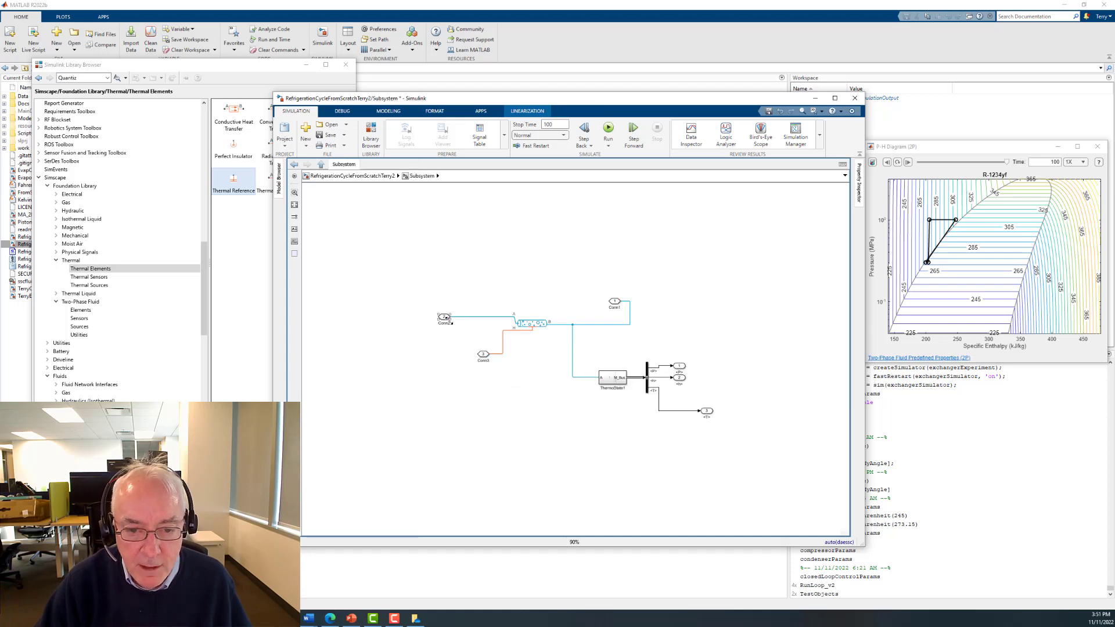
pyautogui.doubleClick(442, 319)
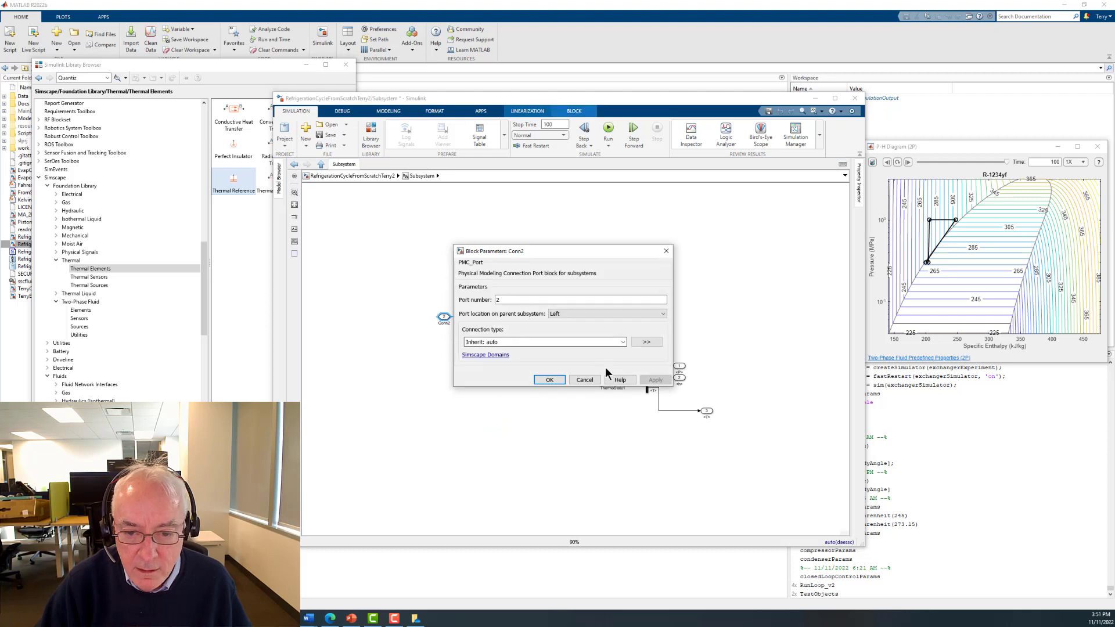
pyautogui.click(591, 379)
pyautogui.doubleClick(444, 323)
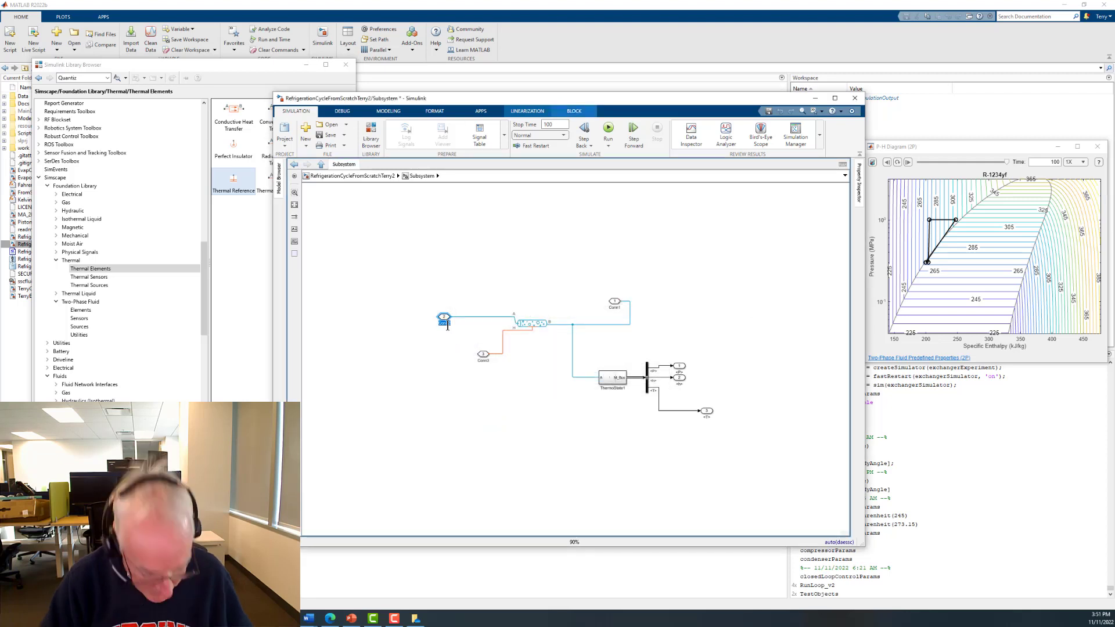
pyautogui.write('A')
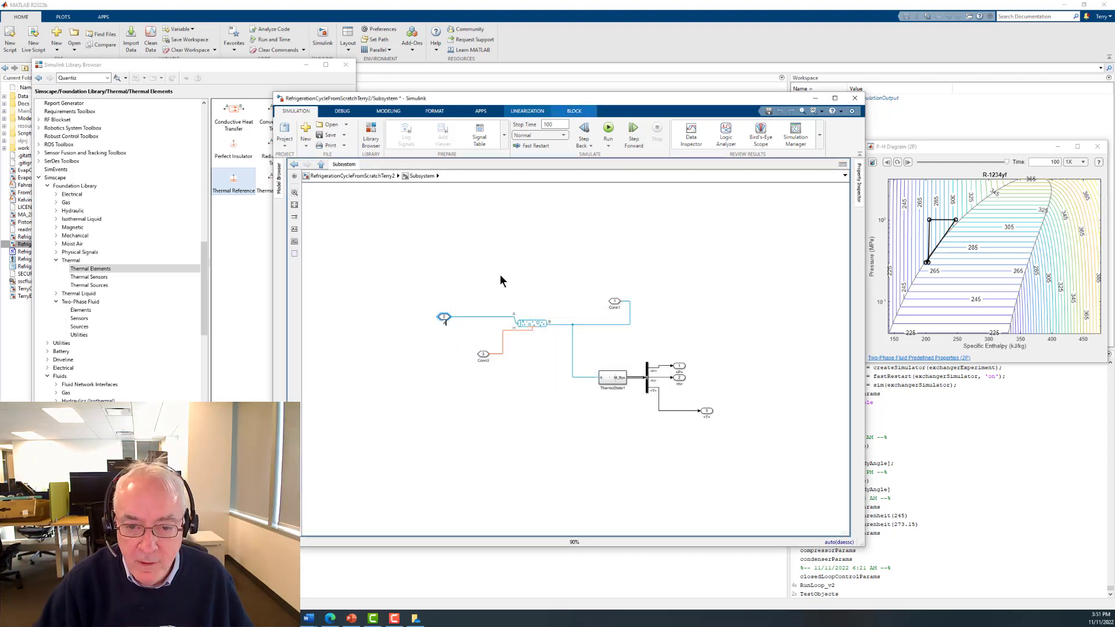
pyautogui.doubleClick(614, 306)
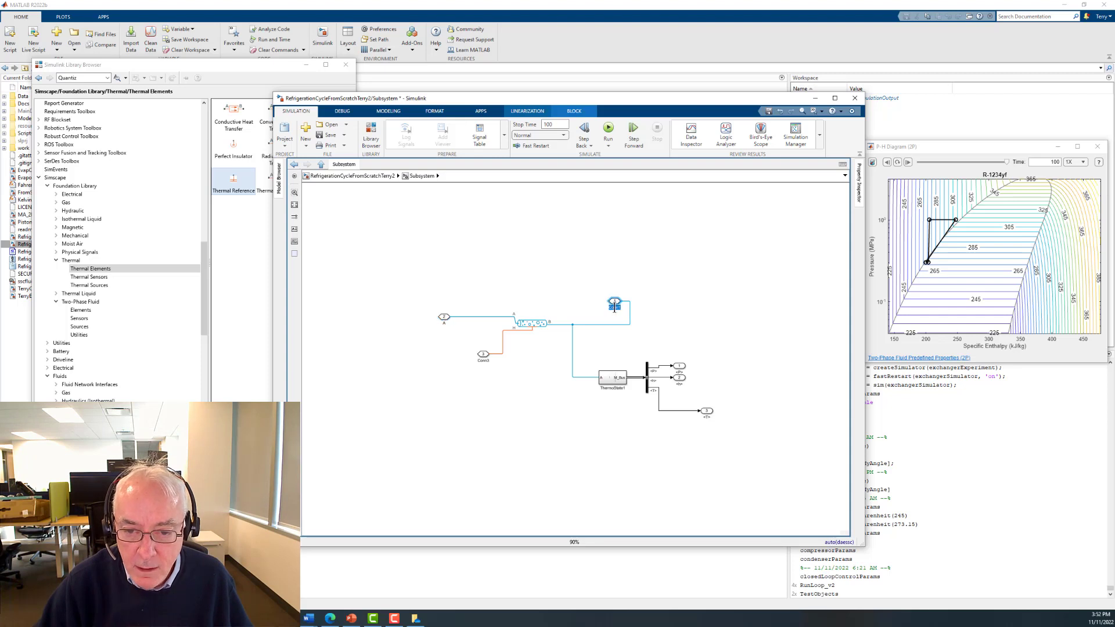
pyautogui.write('B')
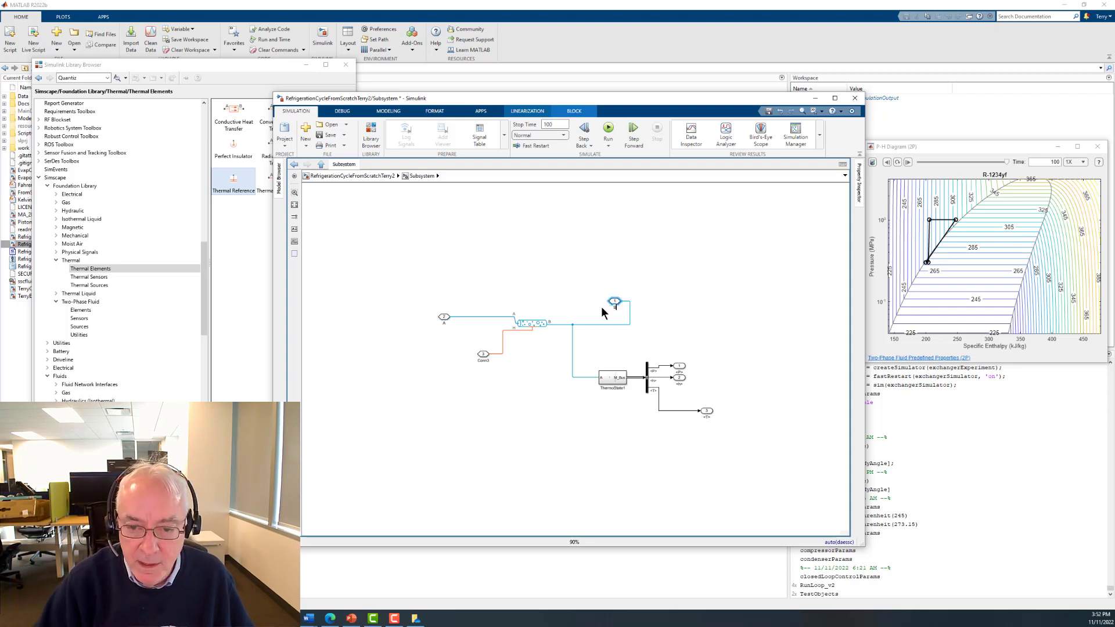
pyautogui.click(579, 287)
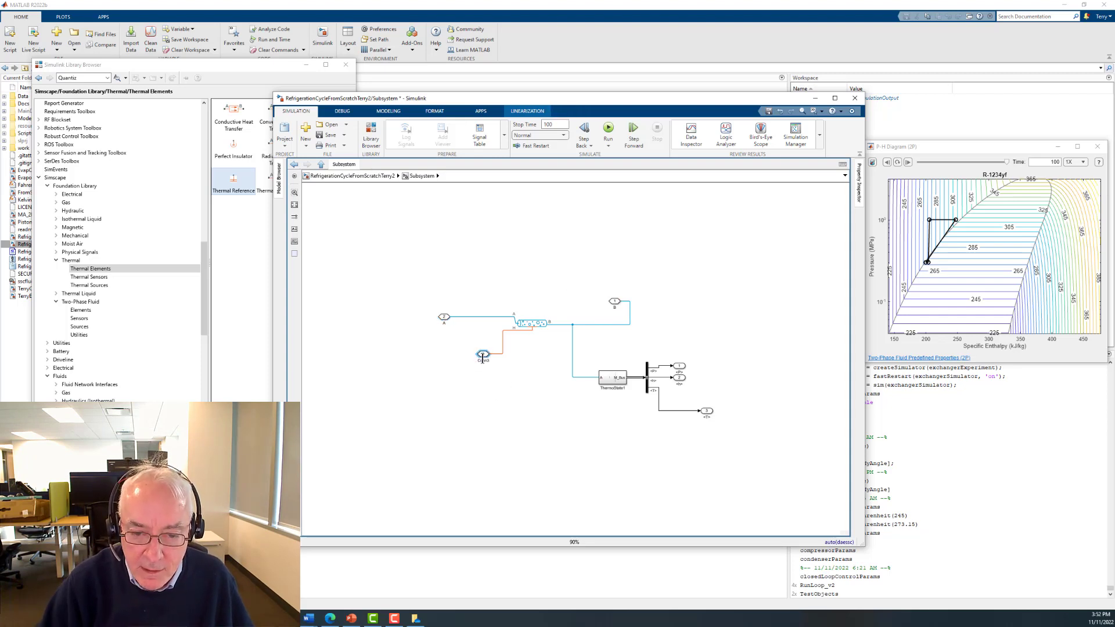
pyautogui.doubleClick(482, 360)
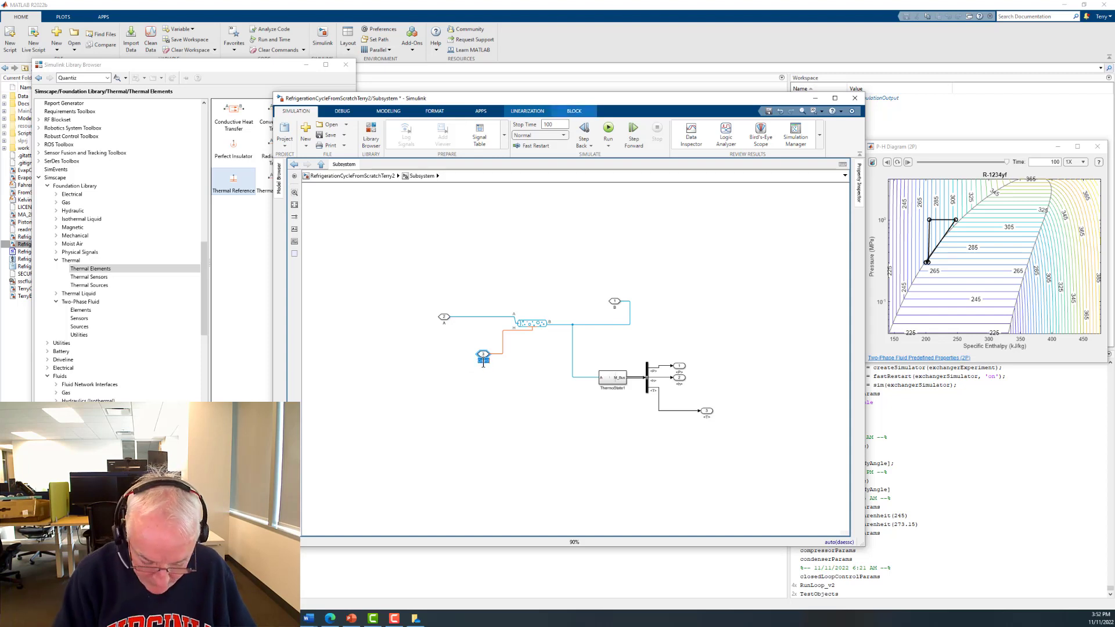
pyautogui.write('H')
pyautogui.click(472, 425)
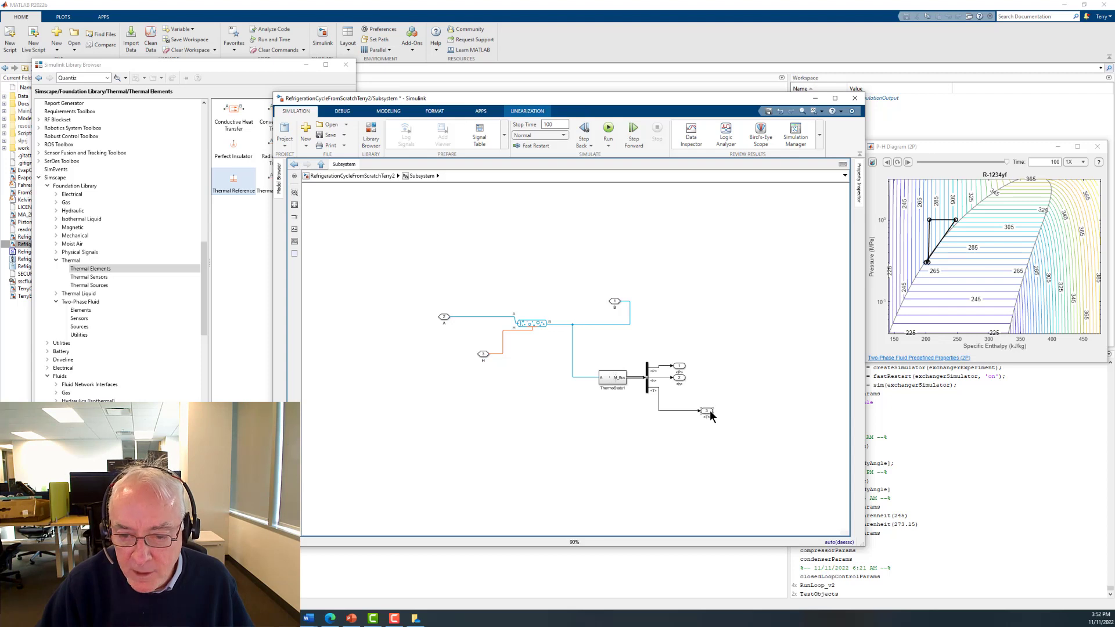
# Flip connection port B and set its location on the parent subsystem to Right, then return to the top-level model.
pyautogui.click(613, 302)
pyautogui.hotkey('ctrl', 'i')
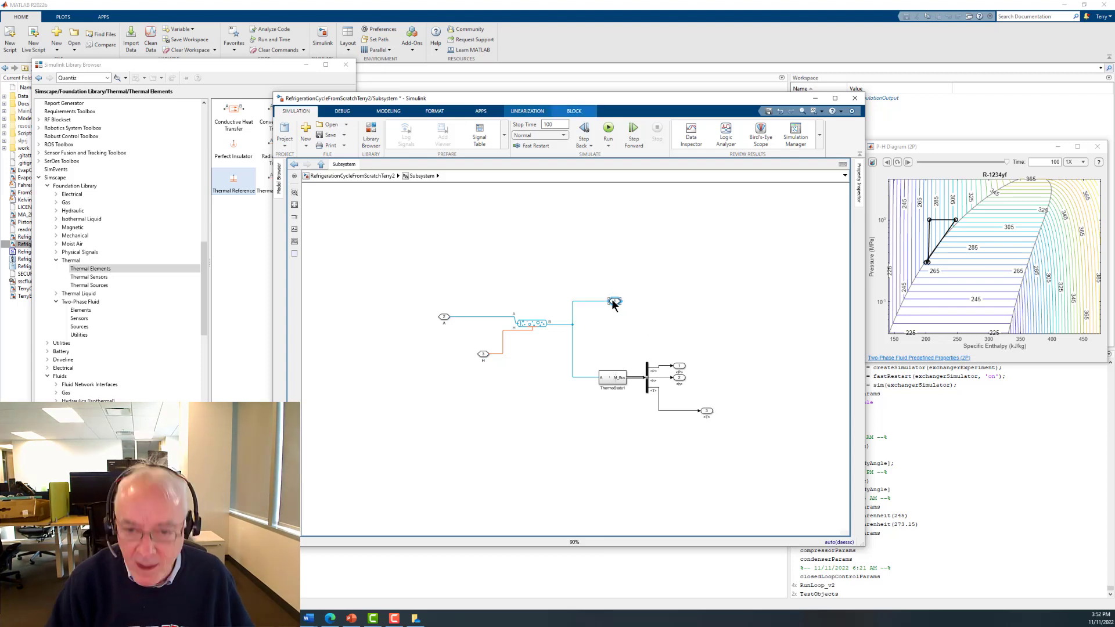
pyautogui.click(360, 176)
pyautogui.click(522, 399)
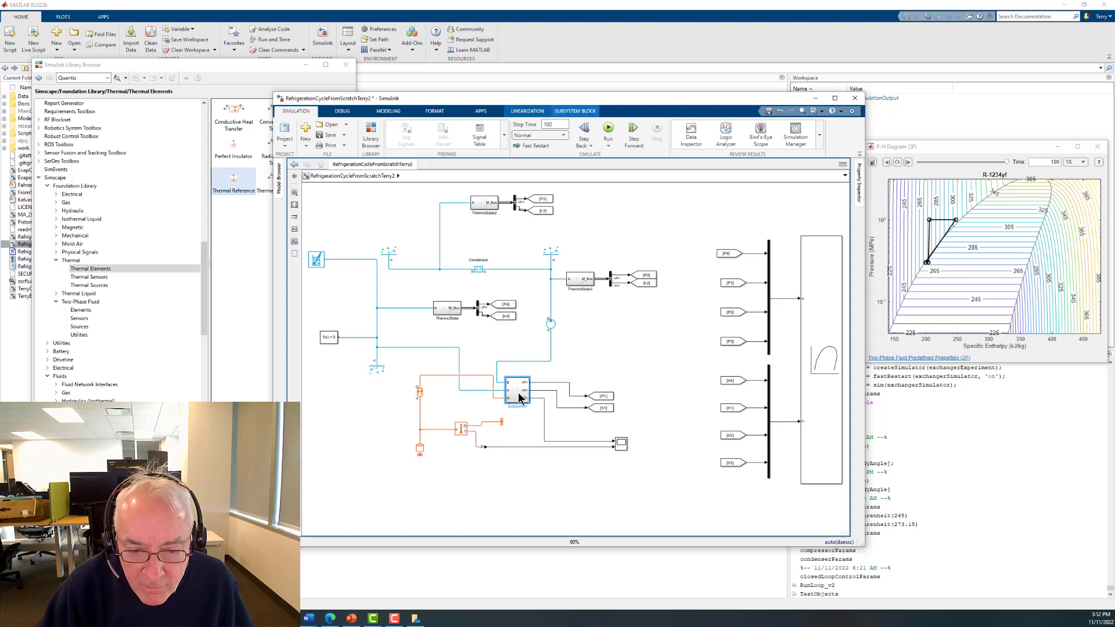
pyautogui.doubleClick(519, 396)
pyautogui.doubleClick(614, 301)
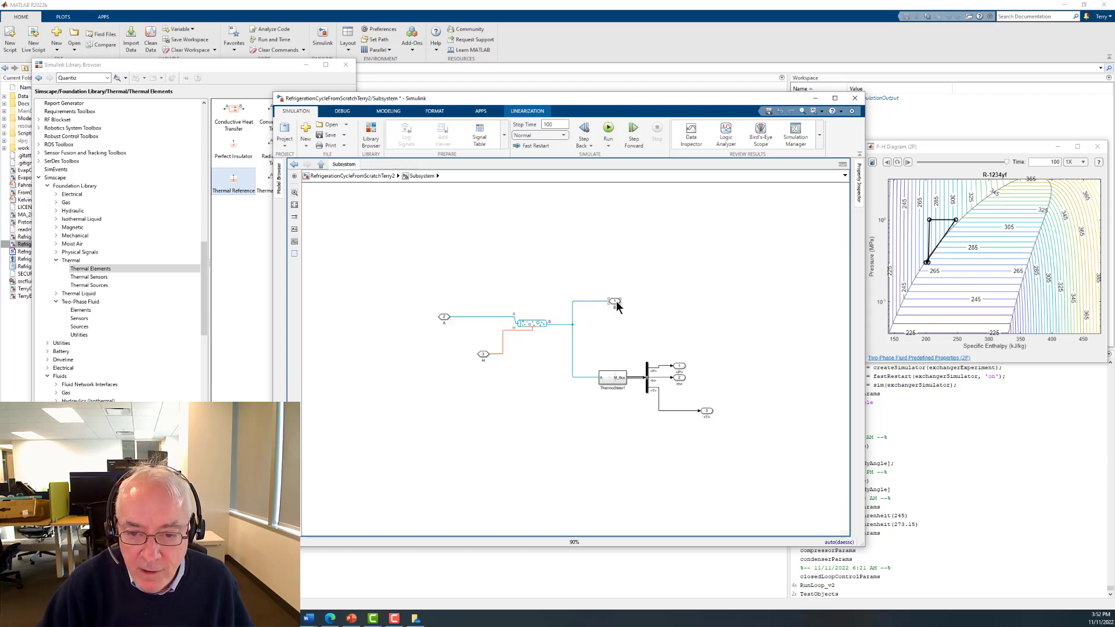
pyautogui.click(752, 296)
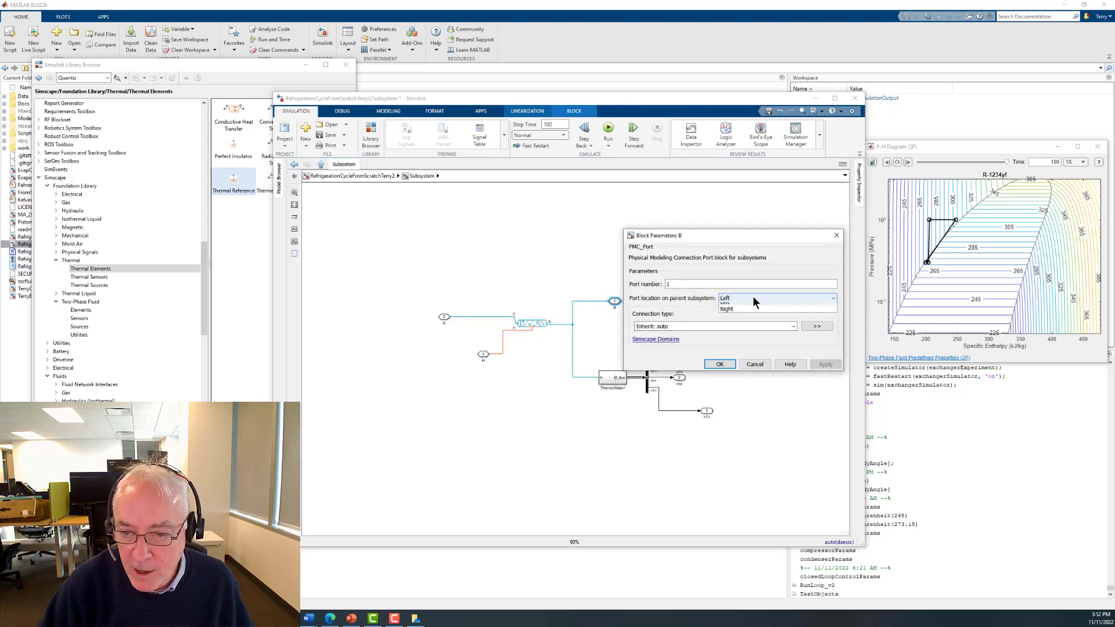
pyautogui.click(748, 313)
pyautogui.click(732, 364)
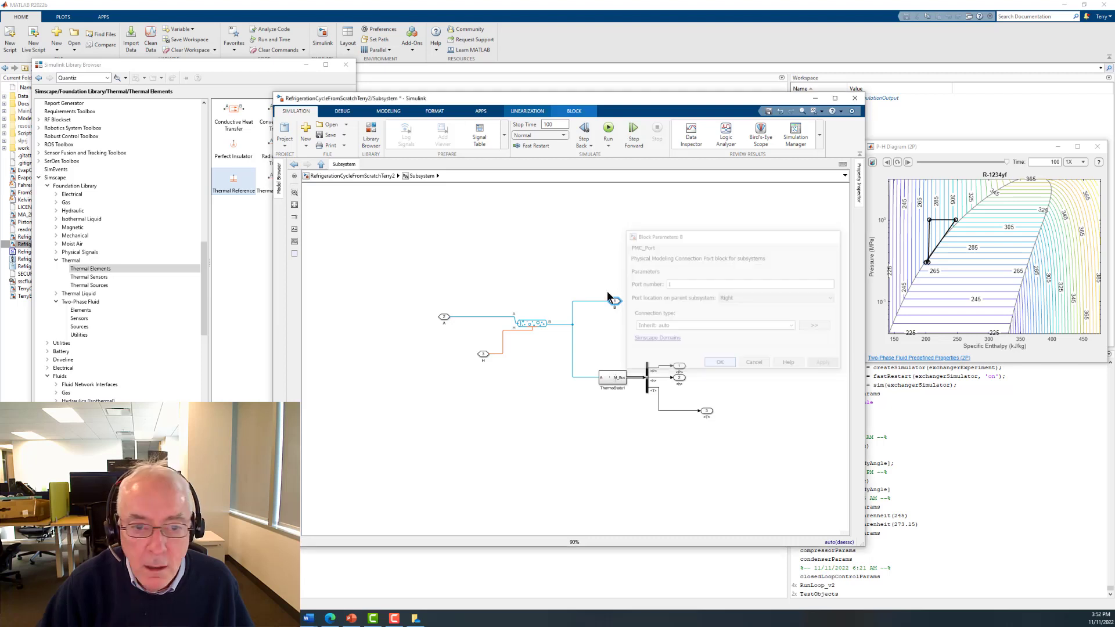
pyautogui.click(374, 175)
pyautogui.click(633, 354)
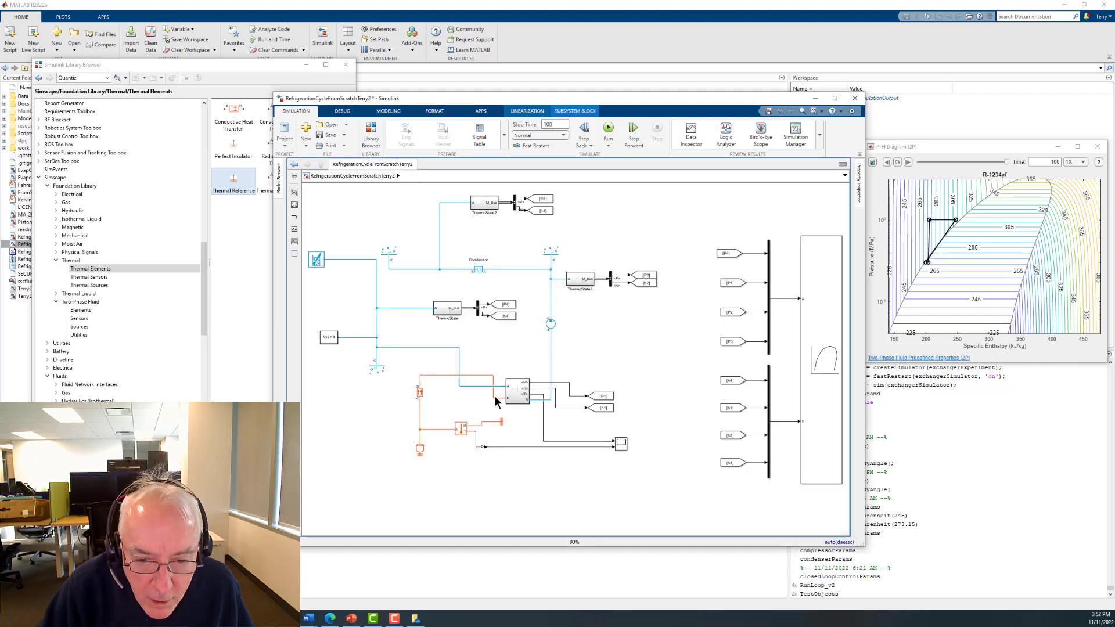
# Move the Conductive Heat Transfer block down, enlarge the subsystem and place its two Goto tags close beside its outputs.
pyautogui.moveTo(419, 390); pyautogui.dragTo(417, 409)
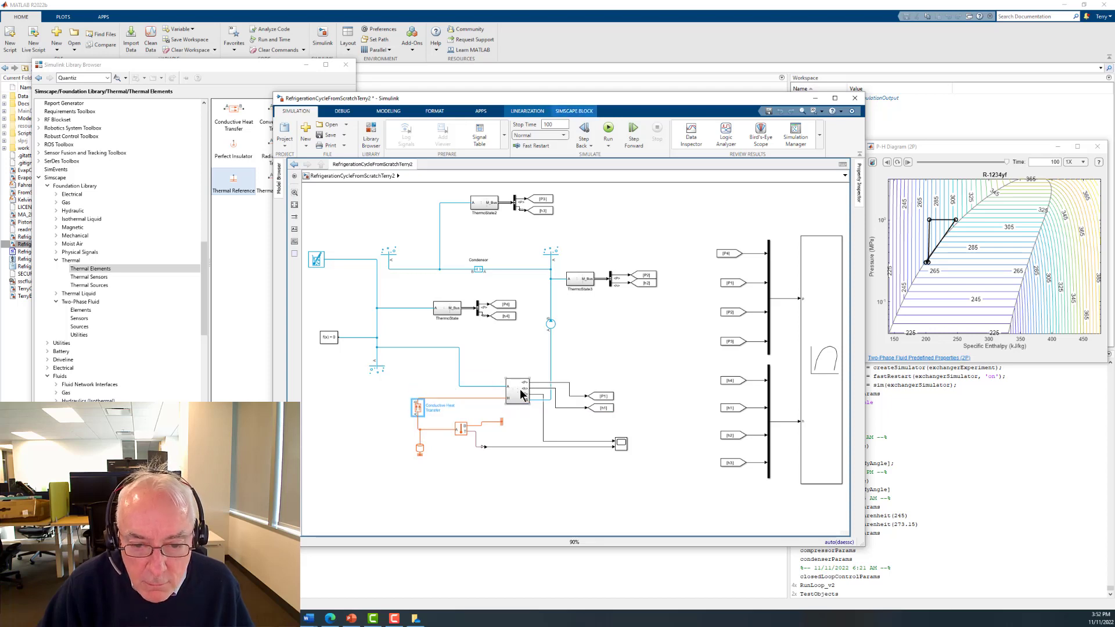
pyautogui.moveTo(503, 405); pyautogui.dragTo(465, 371)
pyautogui.moveTo(605, 396); pyautogui.dragTo(524, 361)
pyautogui.moveTo(604, 410); pyautogui.dragTo(533, 377)
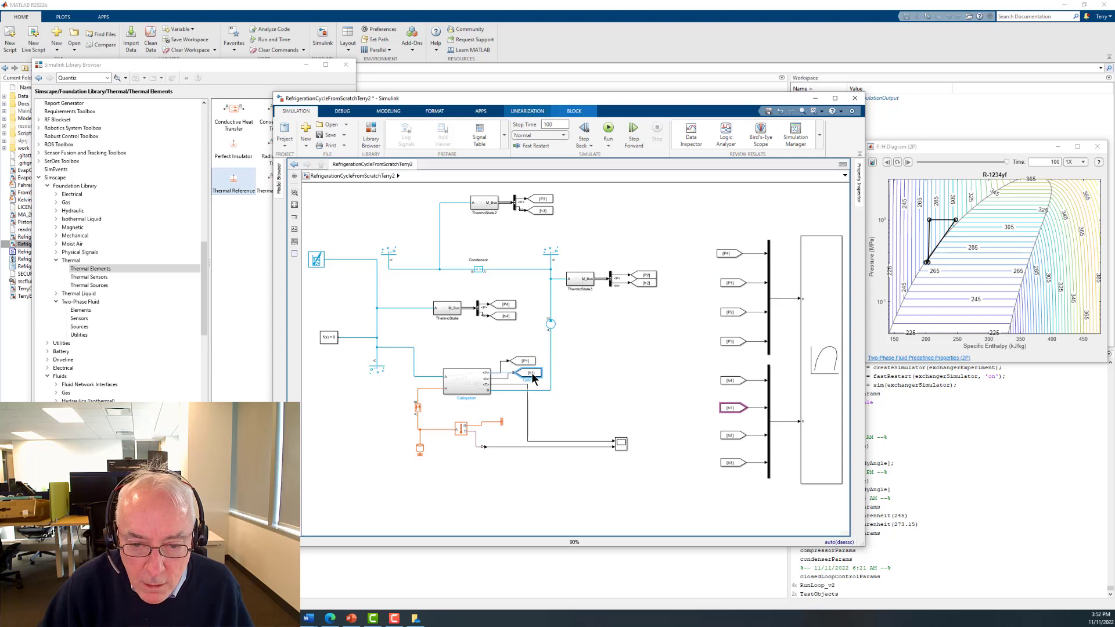
# Rename the enlarged subsystem as Evaporator.
pyautogui.doubleClick(466, 398)
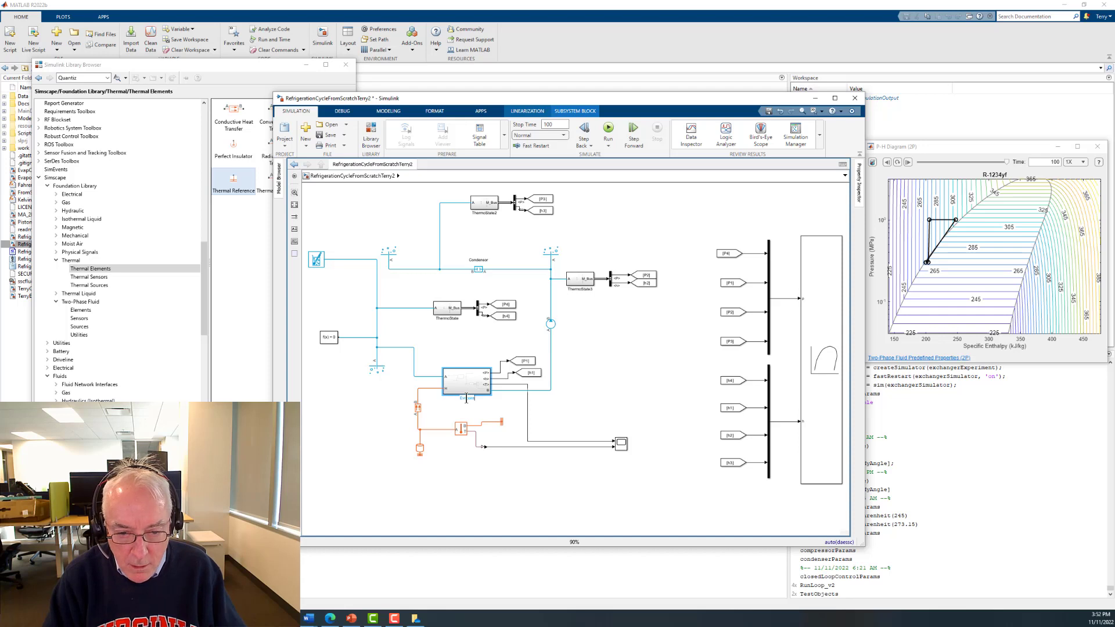
pyautogui.press('Return')
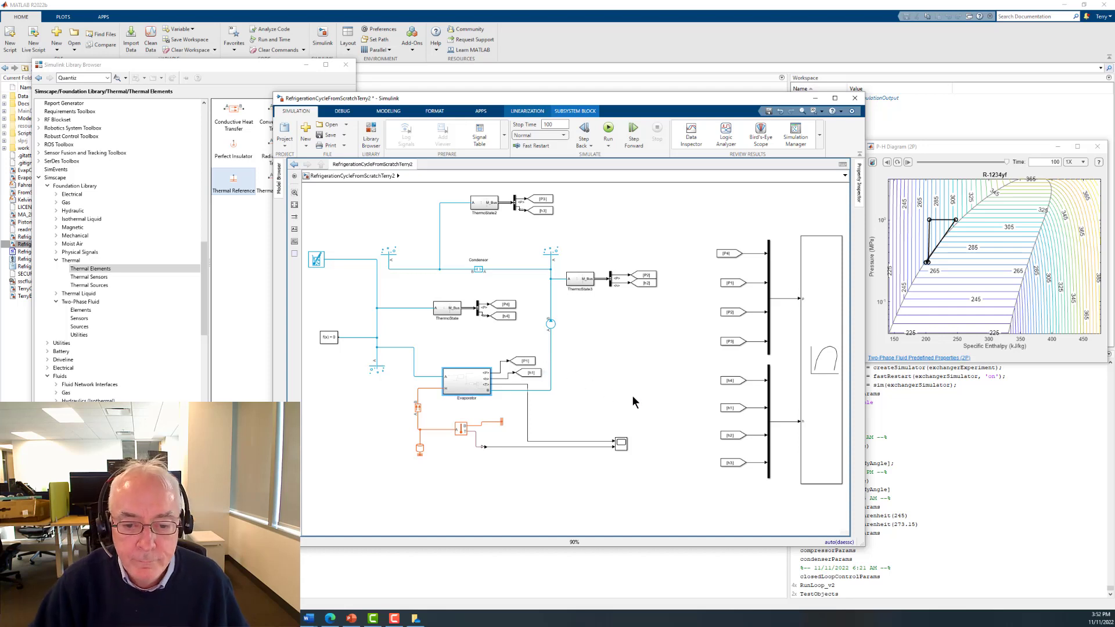
pyautogui.click(632, 396)
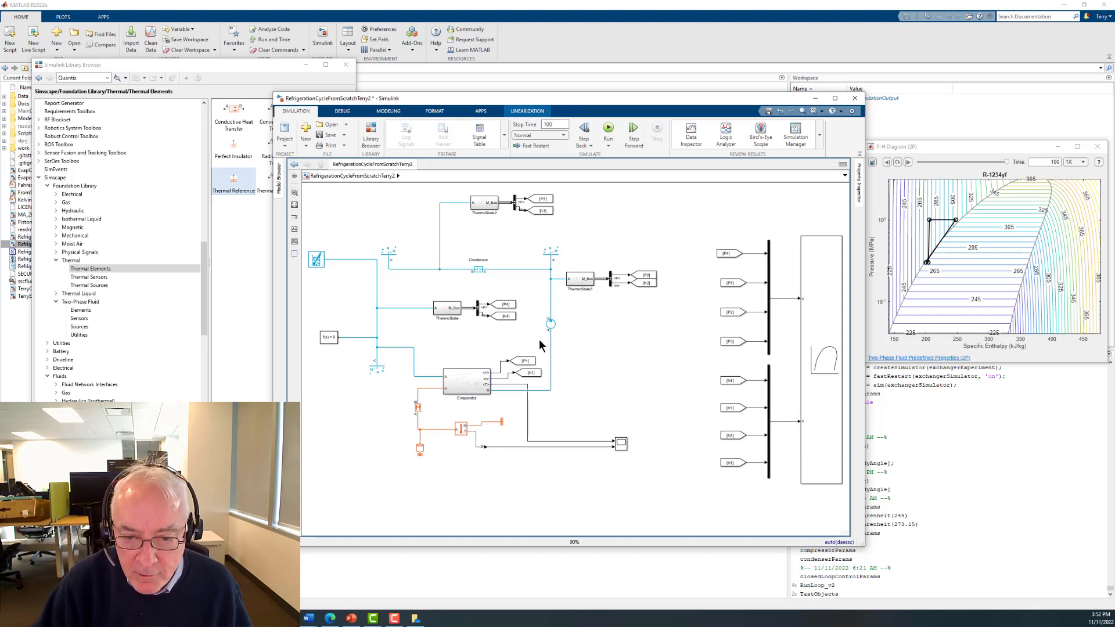
# Group the Mass Flow Rate Source, ThermoState3 and its Bus Selector into a subsystem, leaving the Goto tags outside.
pyautogui.moveTo(538, 341); pyautogui.dragTo(666, 270)
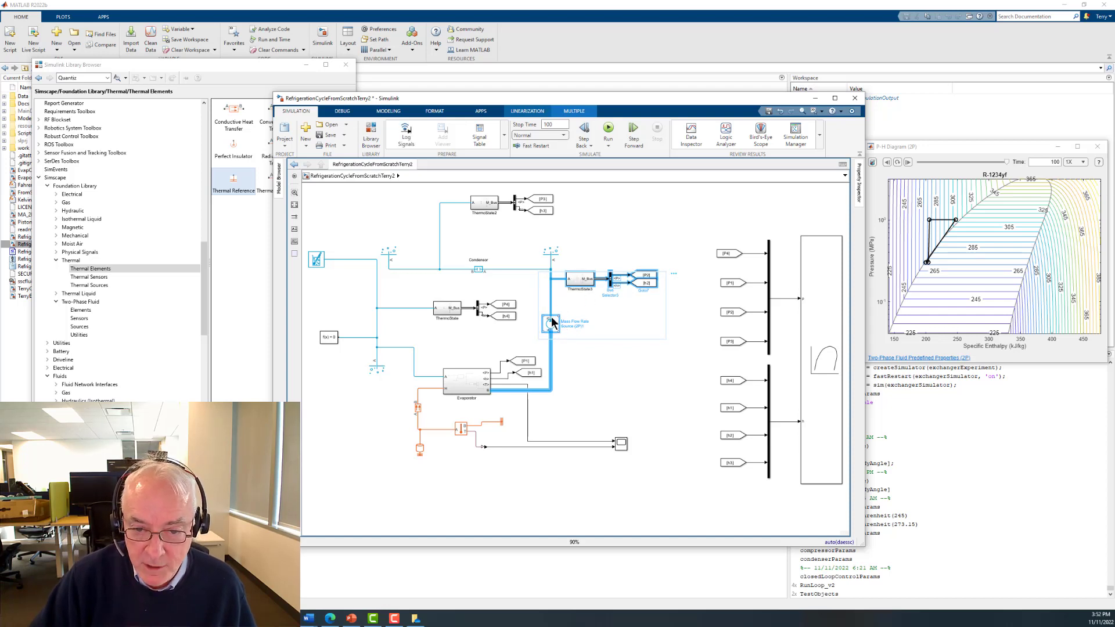
pyautogui.click(615, 322)
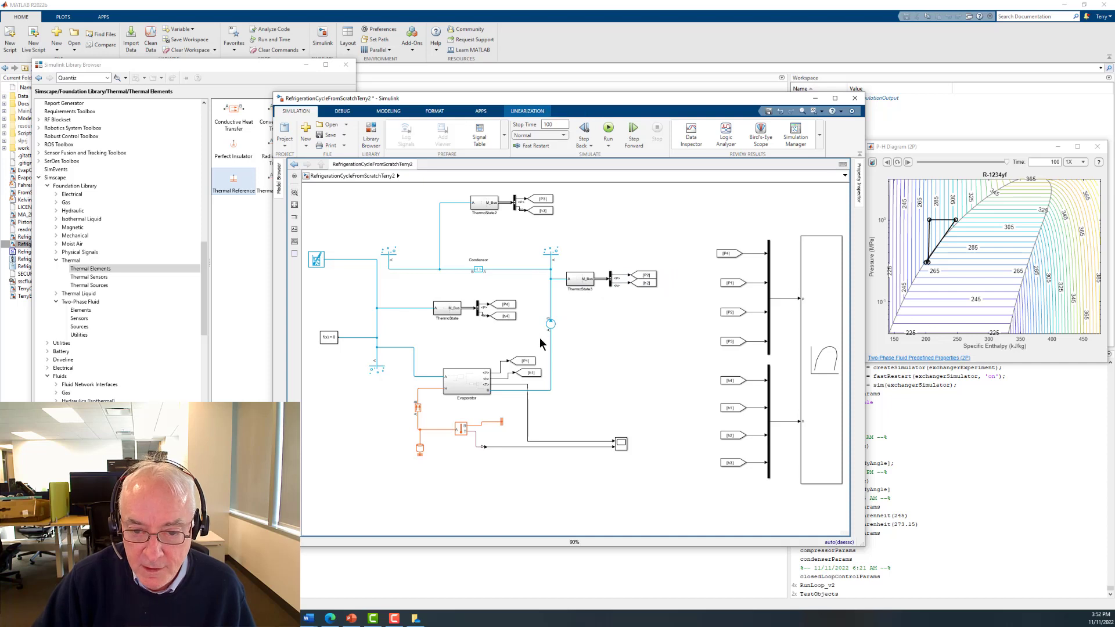
pyautogui.moveTo(539, 338); pyautogui.dragTo(613, 278)
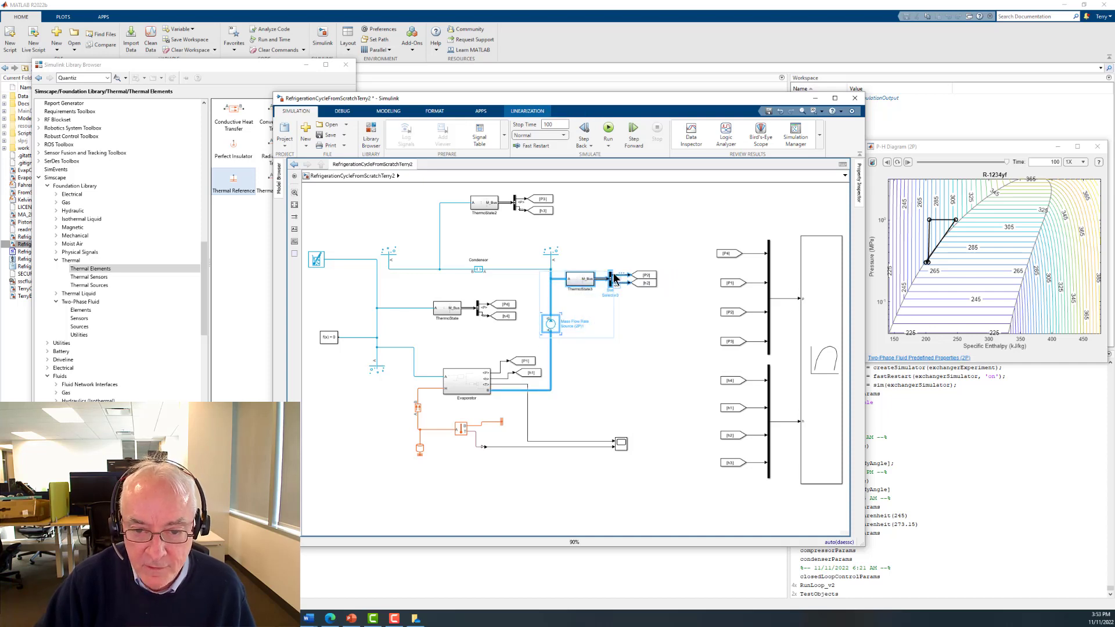
pyautogui.rightClick(554, 324)
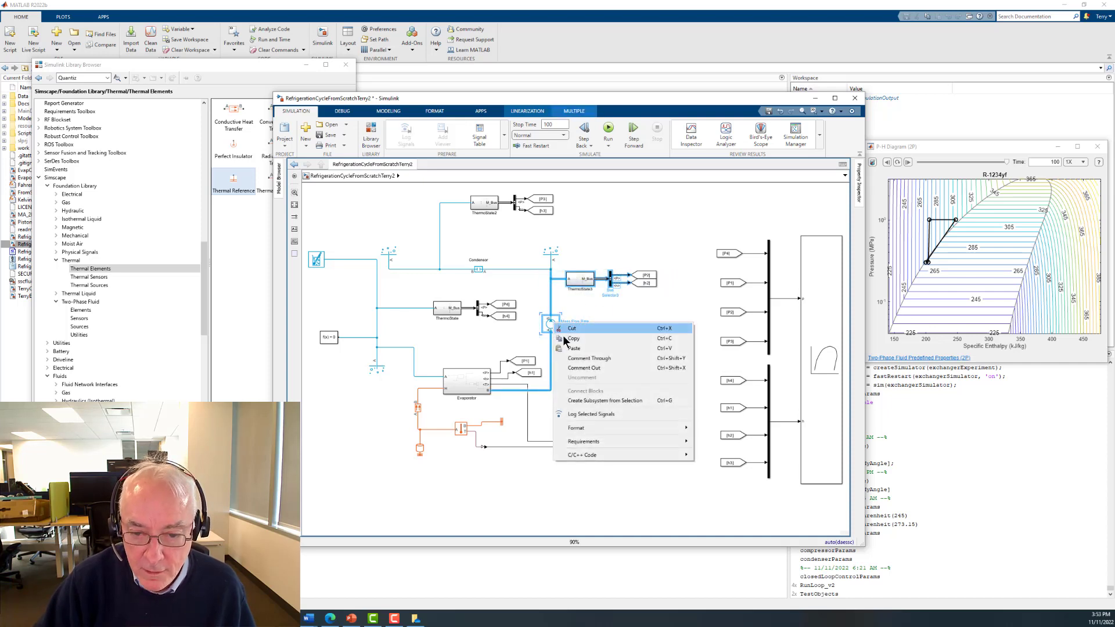
pyautogui.click(589, 401)
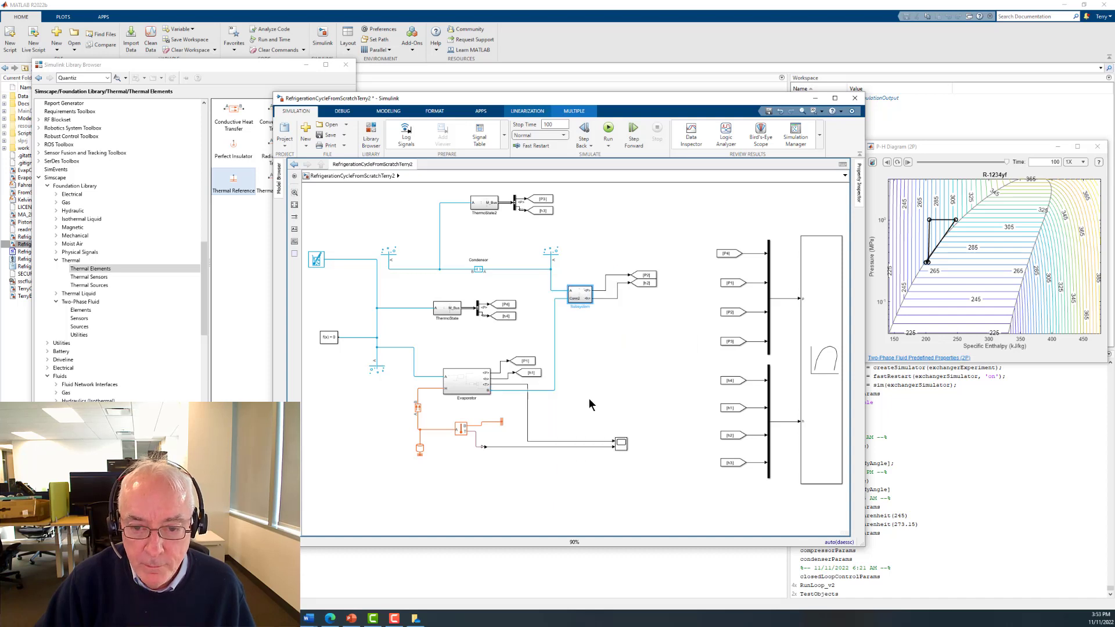
# Inside the flow source subsystem, rename the upper connection port as B and Conn2 as A.
pyautogui.doubleClick(581, 299)
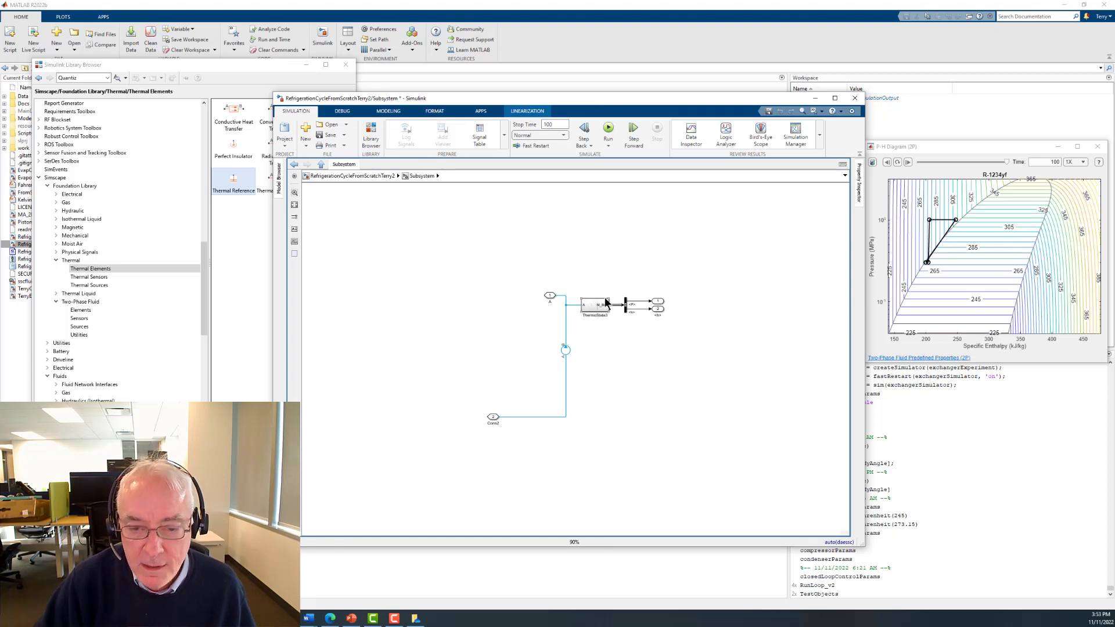
pyautogui.click(371, 176)
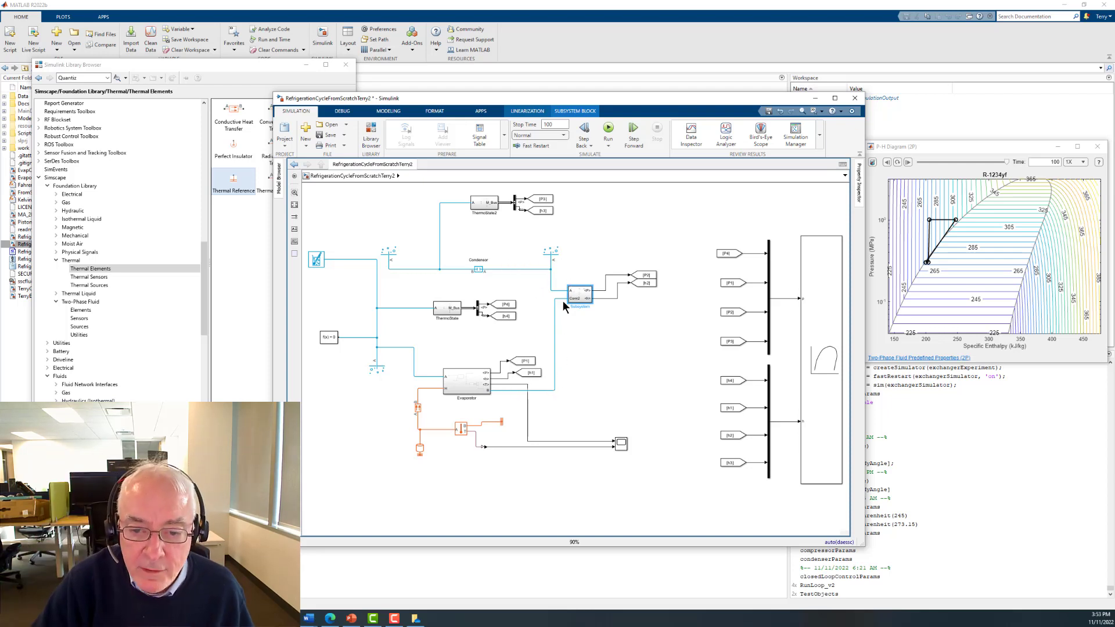
pyautogui.doubleClick(585, 299)
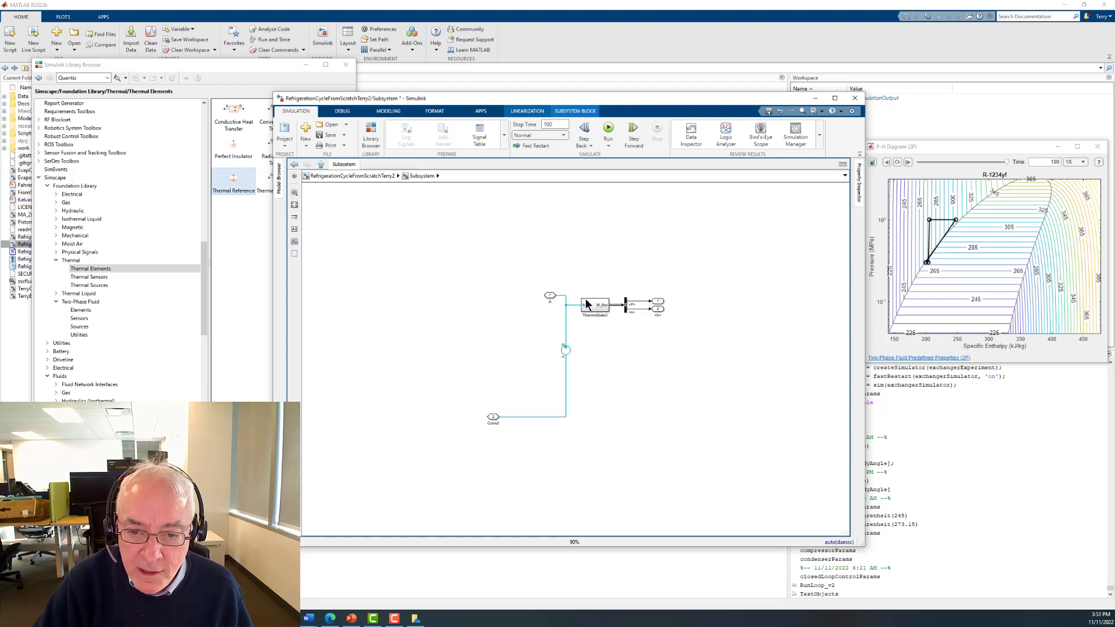
pyautogui.click(550, 297)
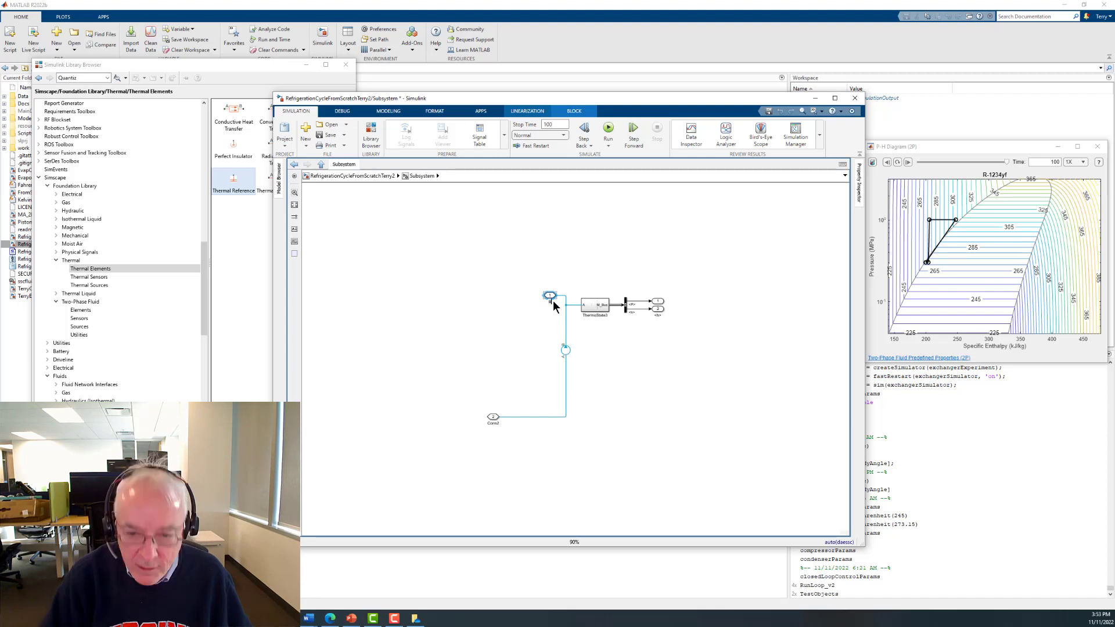
pyautogui.click(493, 420)
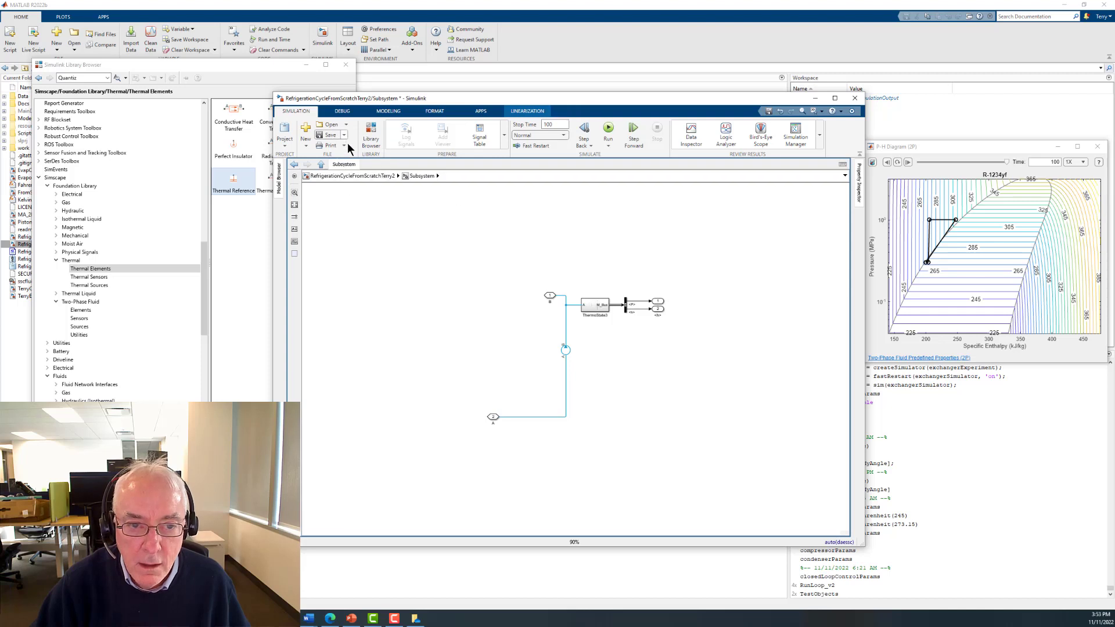
# Set port B of the flow source subsystem to the right side of its parent block and return to the top-level model.
pyautogui.click(350, 177)
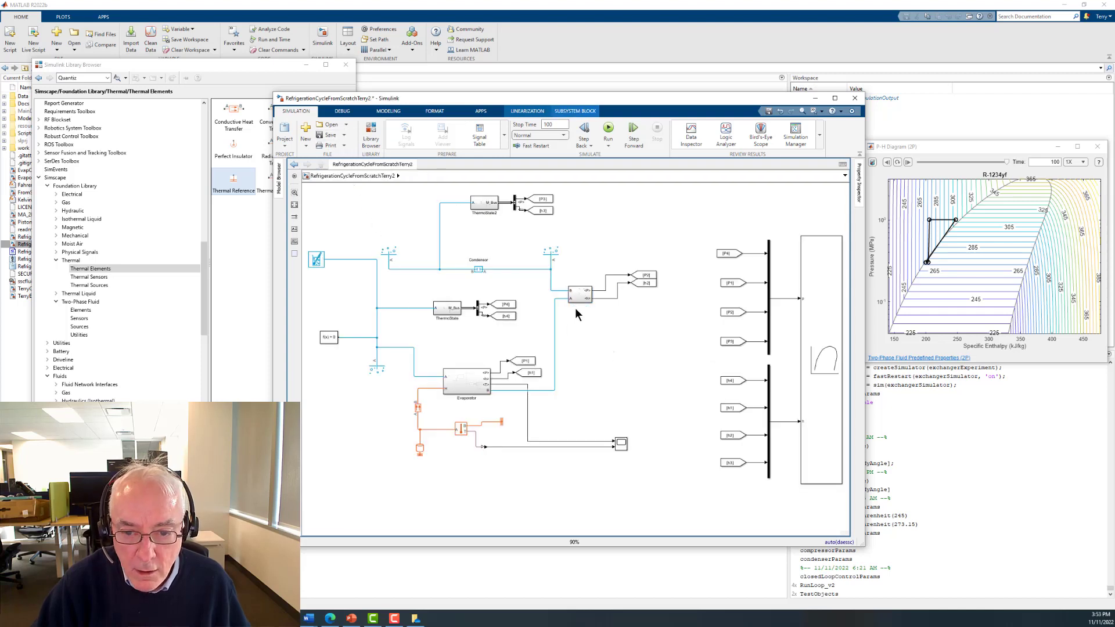
pyautogui.doubleClick(580, 297)
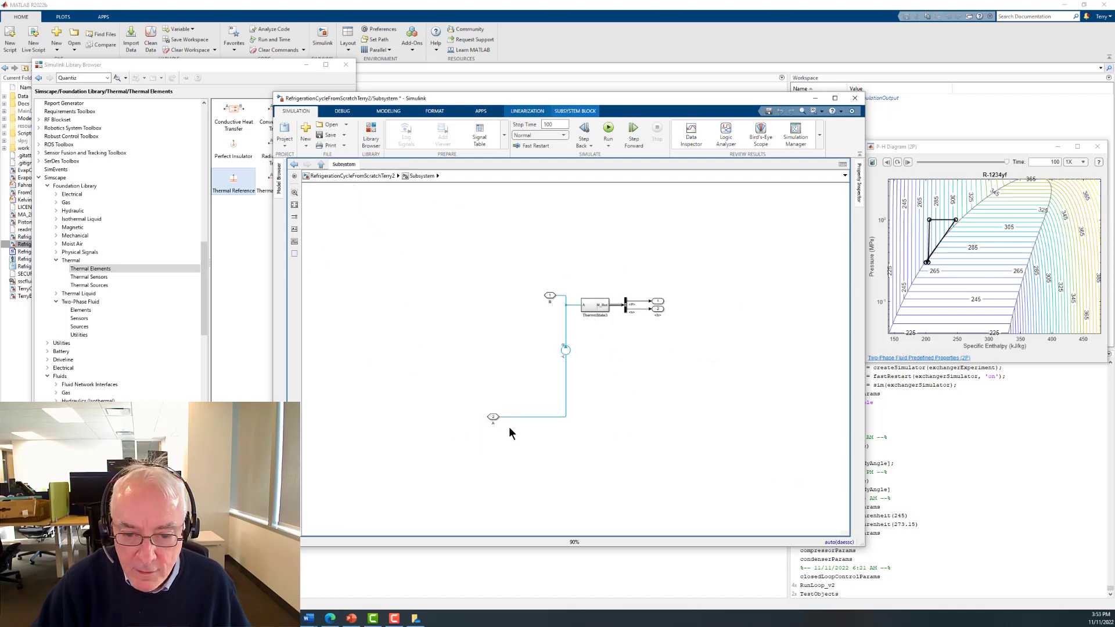
pyautogui.doubleClick(551, 295)
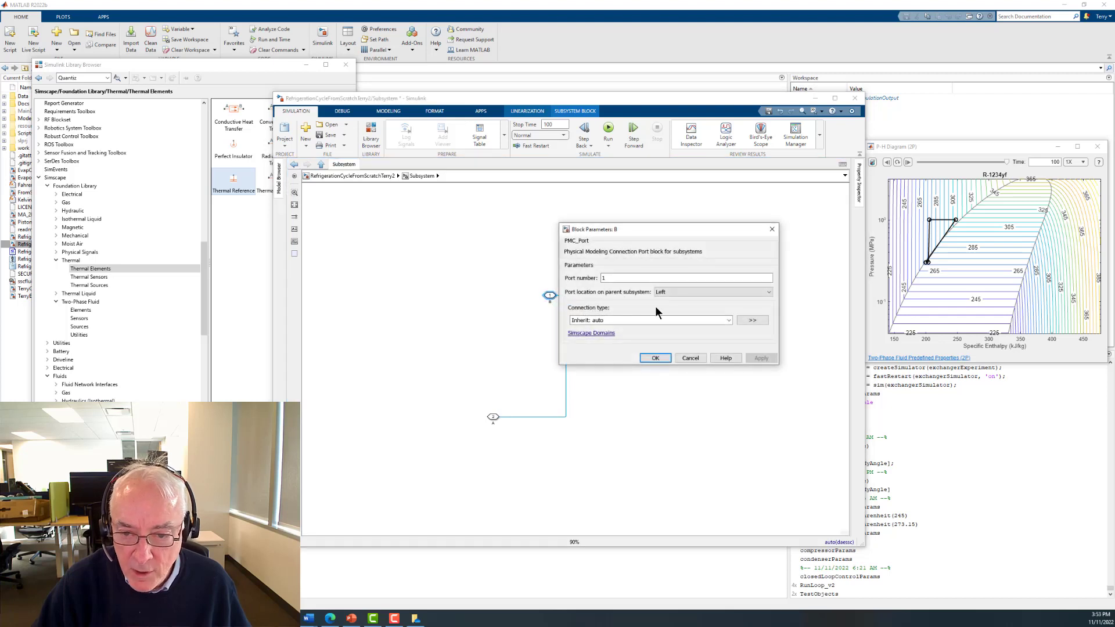
pyautogui.click(726, 292)
pyautogui.click(690, 307)
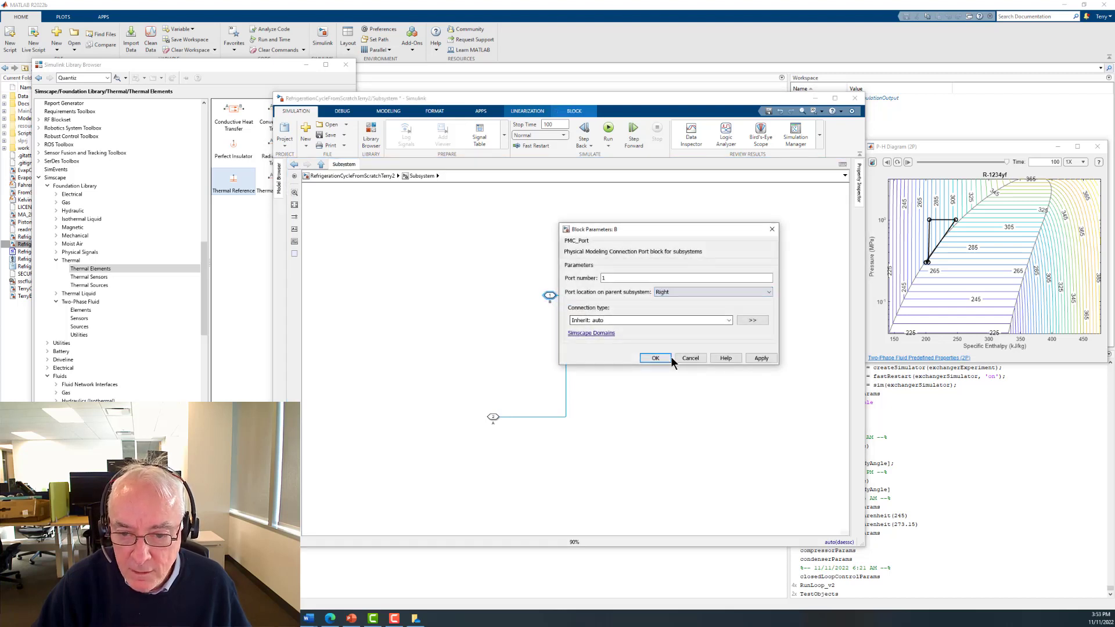
pyautogui.click(661, 358)
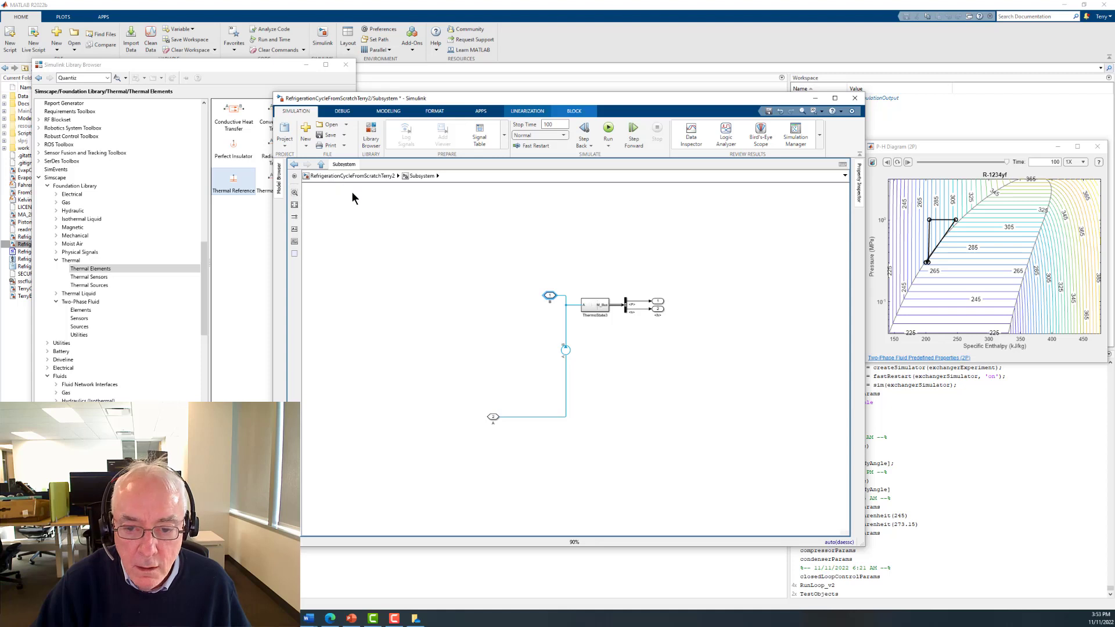
pyautogui.click(352, 176)
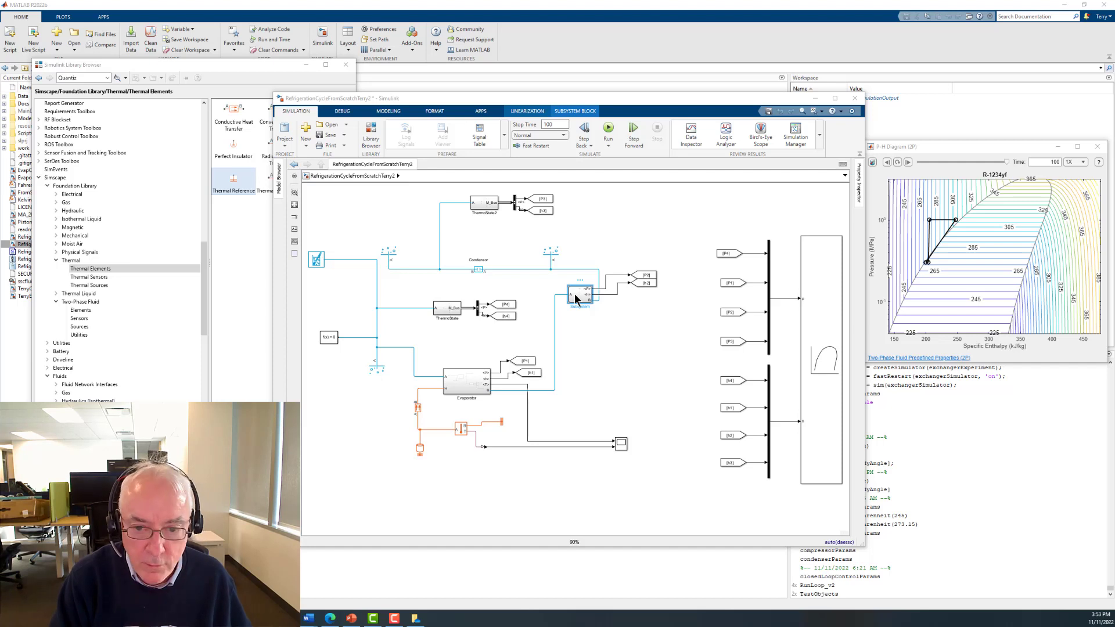
# Rotate the flow source subsystem so port A faces down and port B faces up, then move it slightly lower.
pyautogui.click(607, 318)
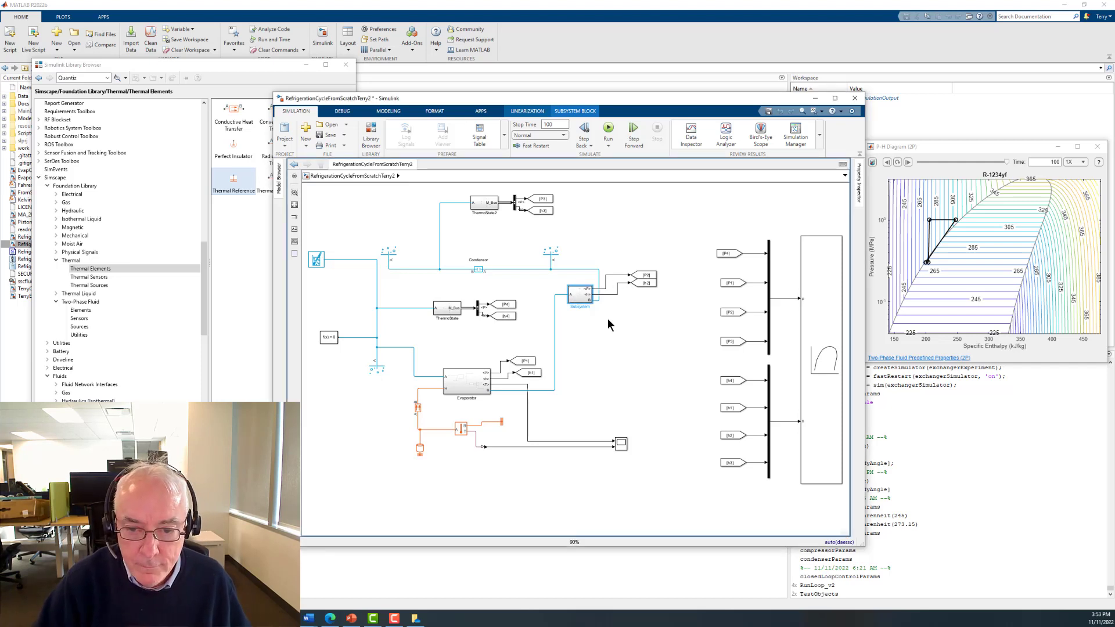
pyautogui.click(573, 297)
pyautogui.hotkey('ctrl', 'r')
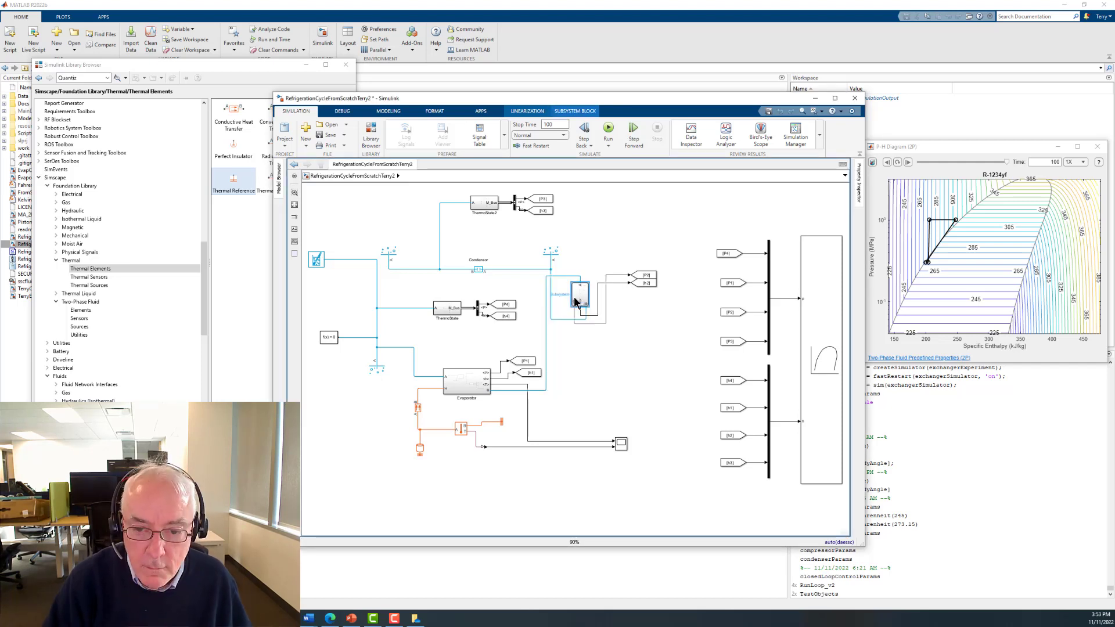
pyautogui.hotkey('ctrl', 'r')
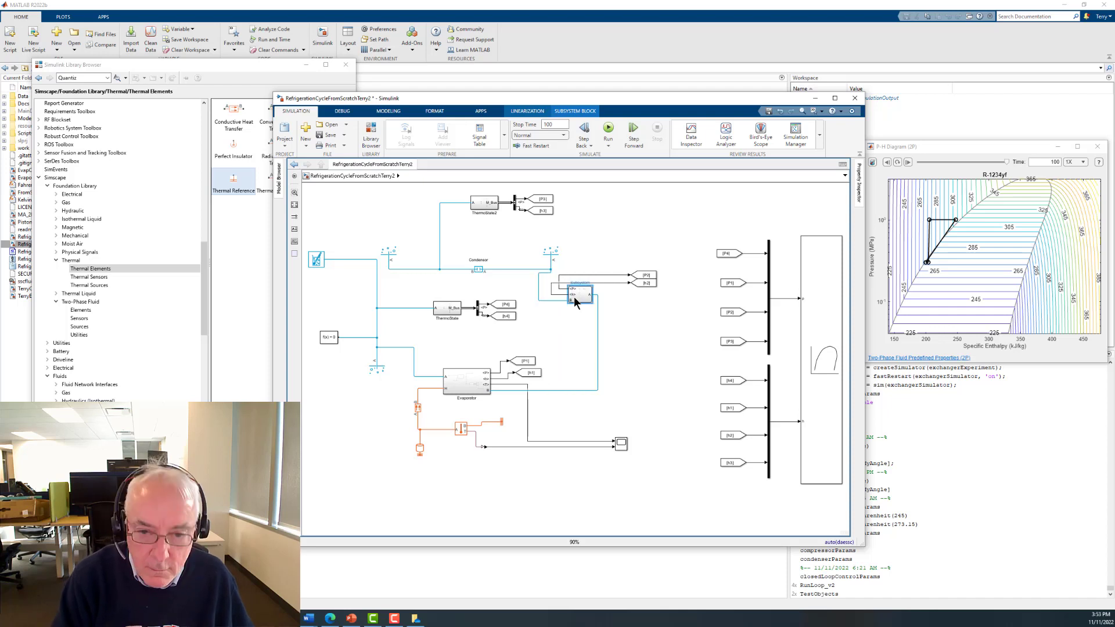
pyautogui.hotkey('ctrl', 'r')
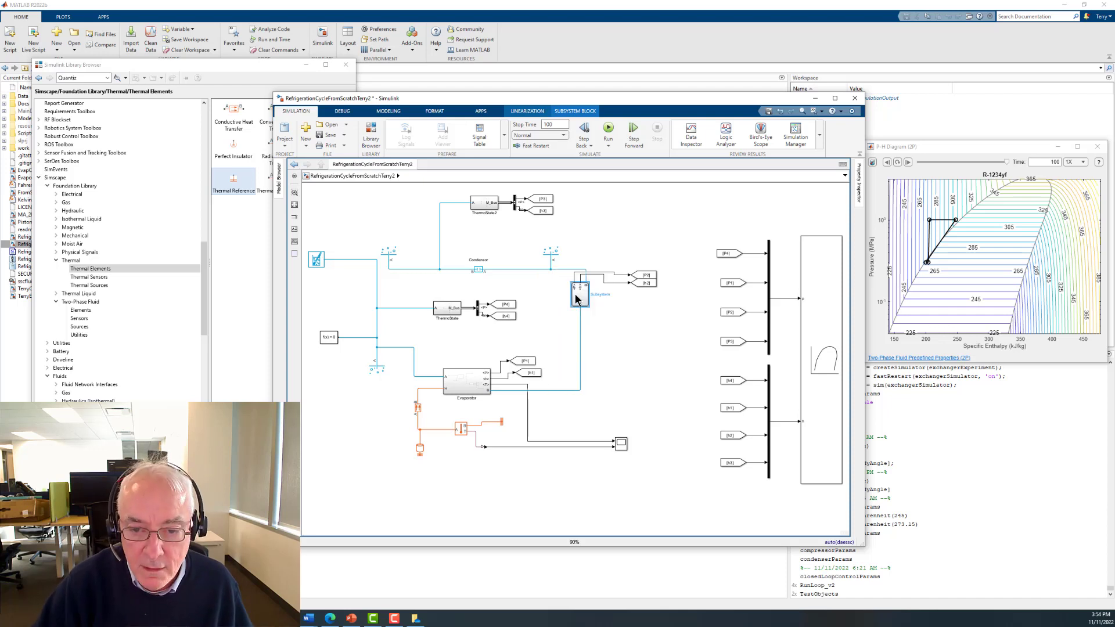
pyautogui.moveTo(582, 296)
pyautogui.mouseDown()
pyautogui.moveTo(582, 311)
pyautogui.moveTo(574, 297)
pyautogui.mouseUp()
pyautogui.click(586, 295)
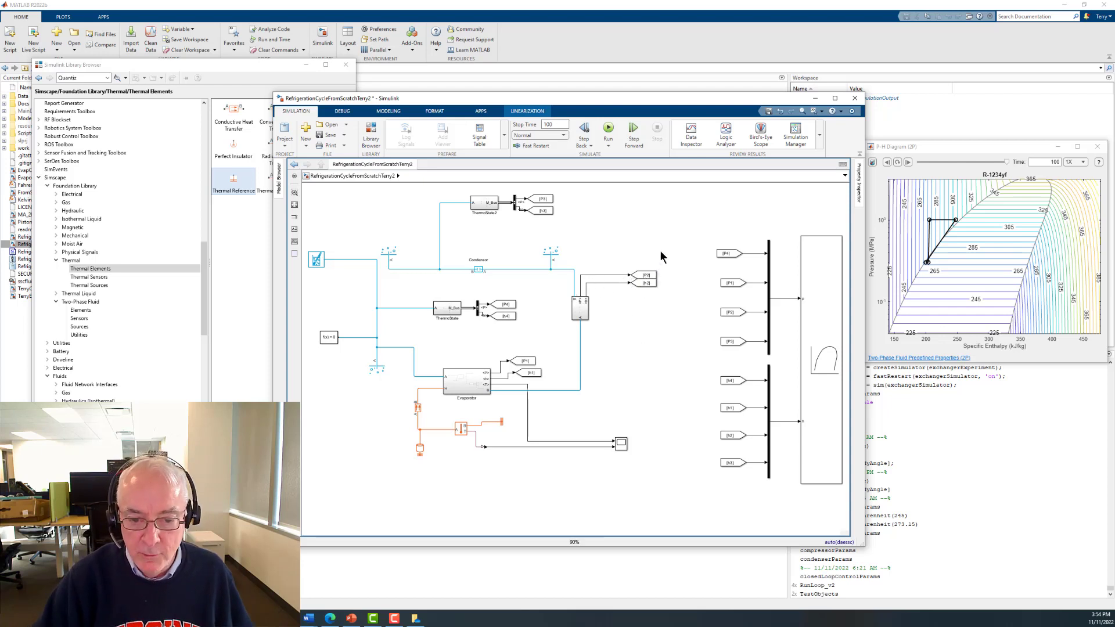
# Set the simulation stop time to 10 and run the model.
pyautogui.click(608, 129)
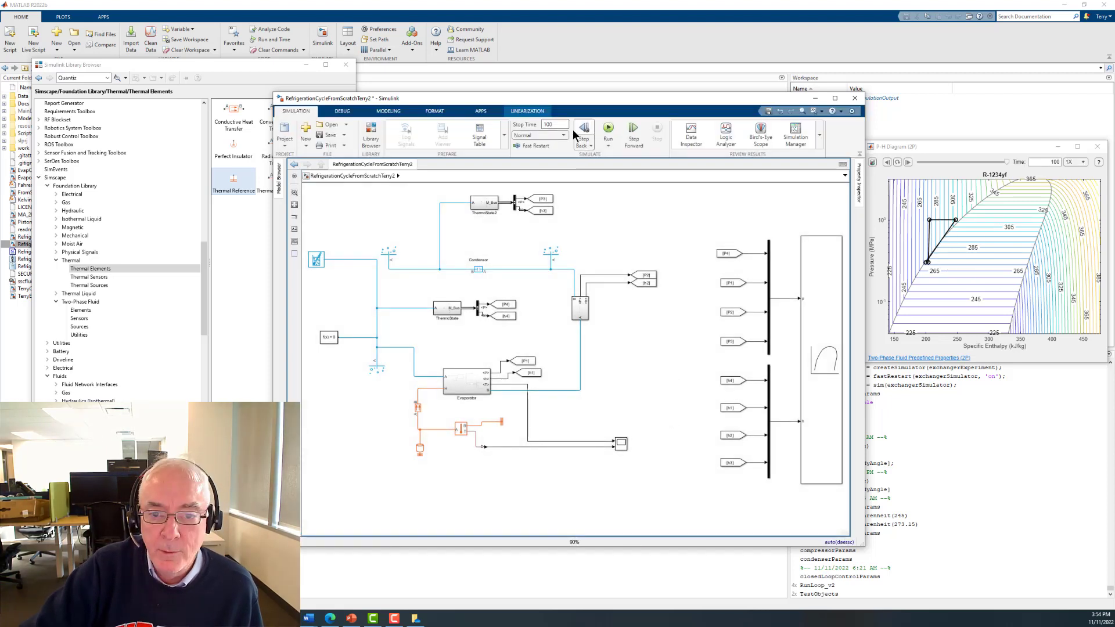
pyautogui.click(563, 124)
pyautogui.write('10010')
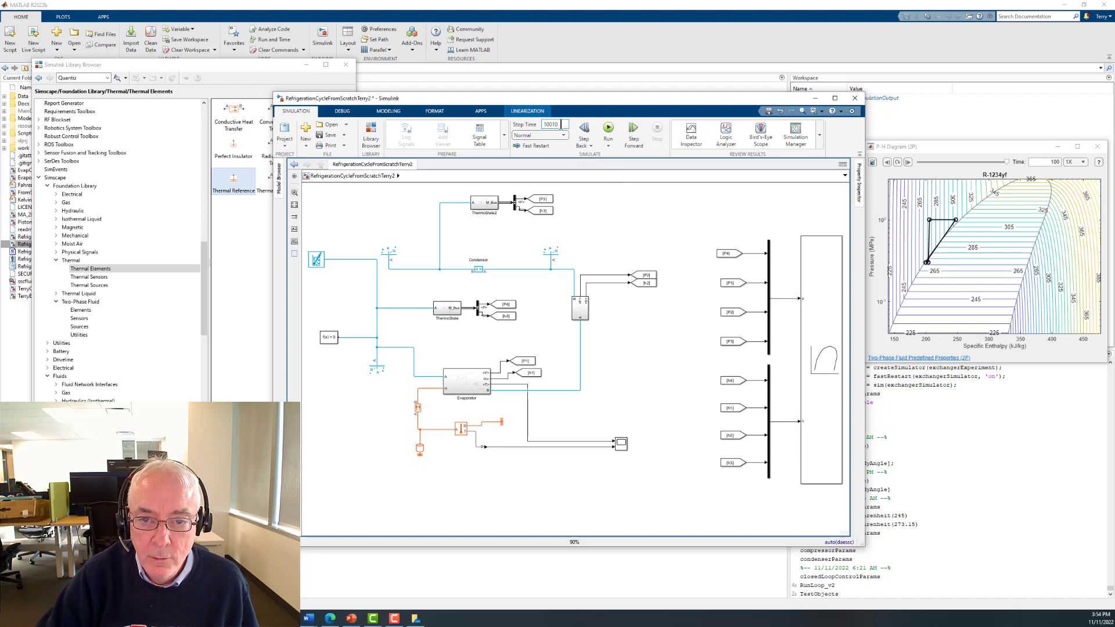
pyautogui.press('BackSpace')
pyautogui.press('BackSpace')
pyautogui.press('BackSpace')
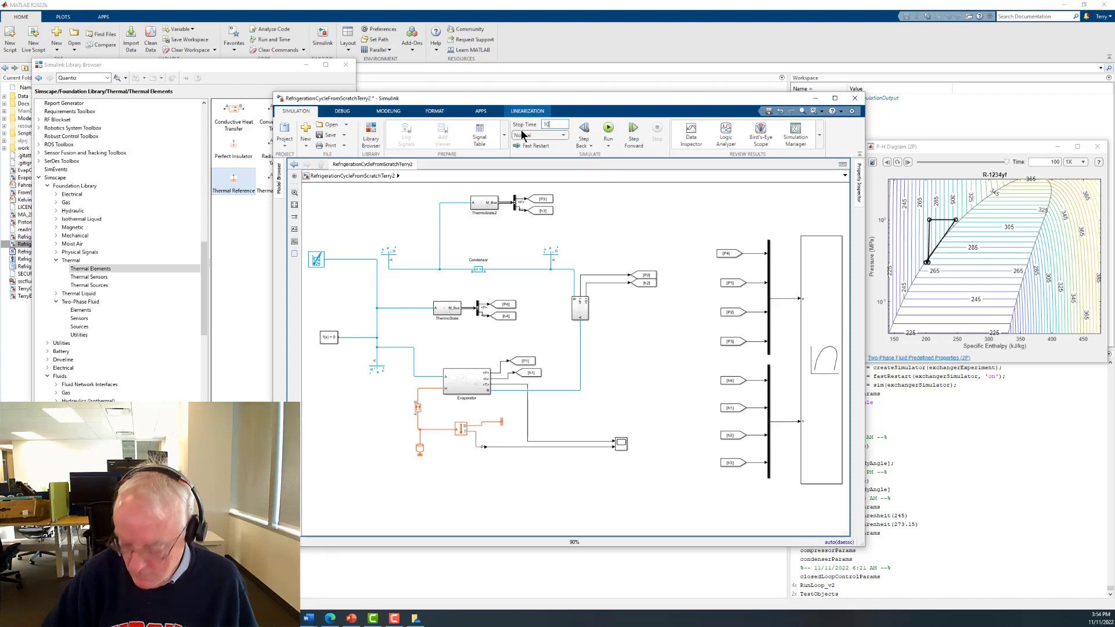
pyautogui.click(608, 130)
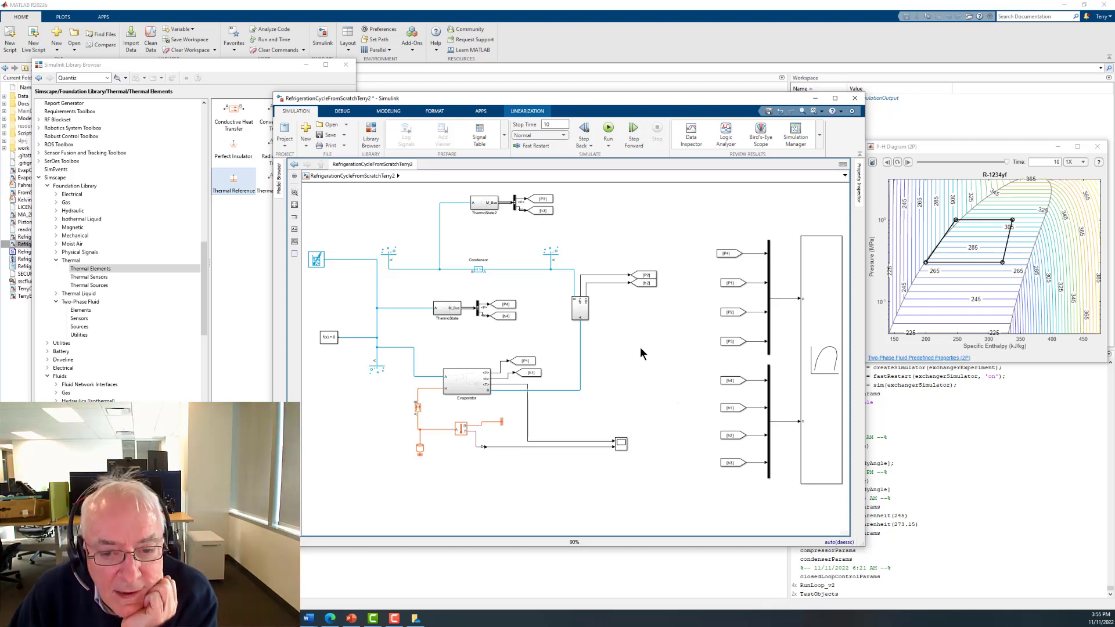
# Rename the flow source subsystem as Compressor.
pyautogui.click(578, 310)
pyautogui.doubleClick(596, 308)
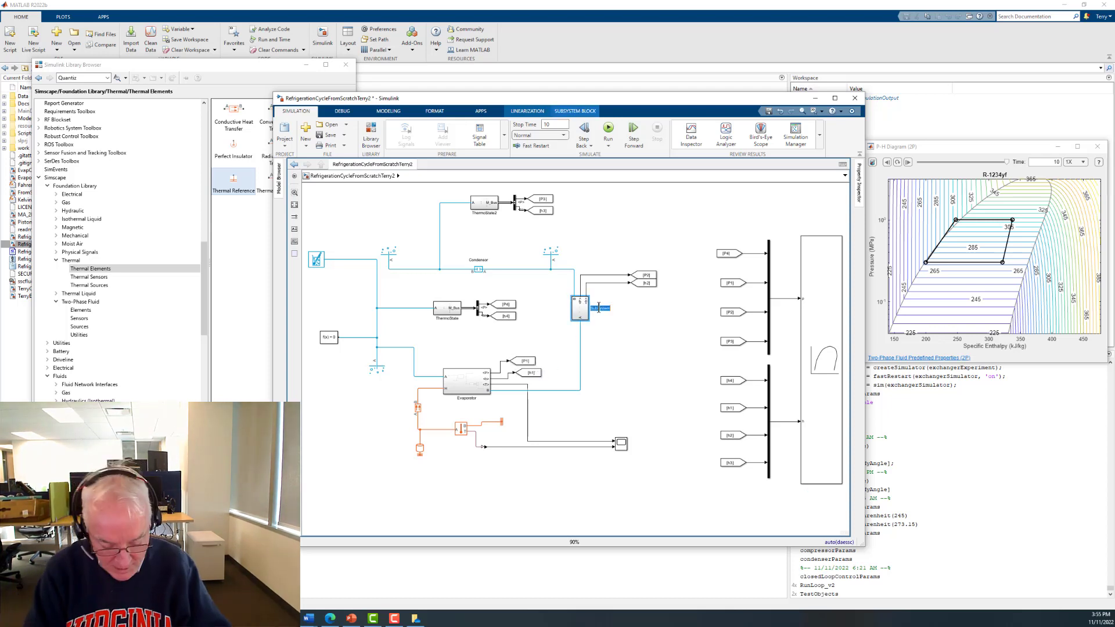
pyautogui.press('BackSpace')
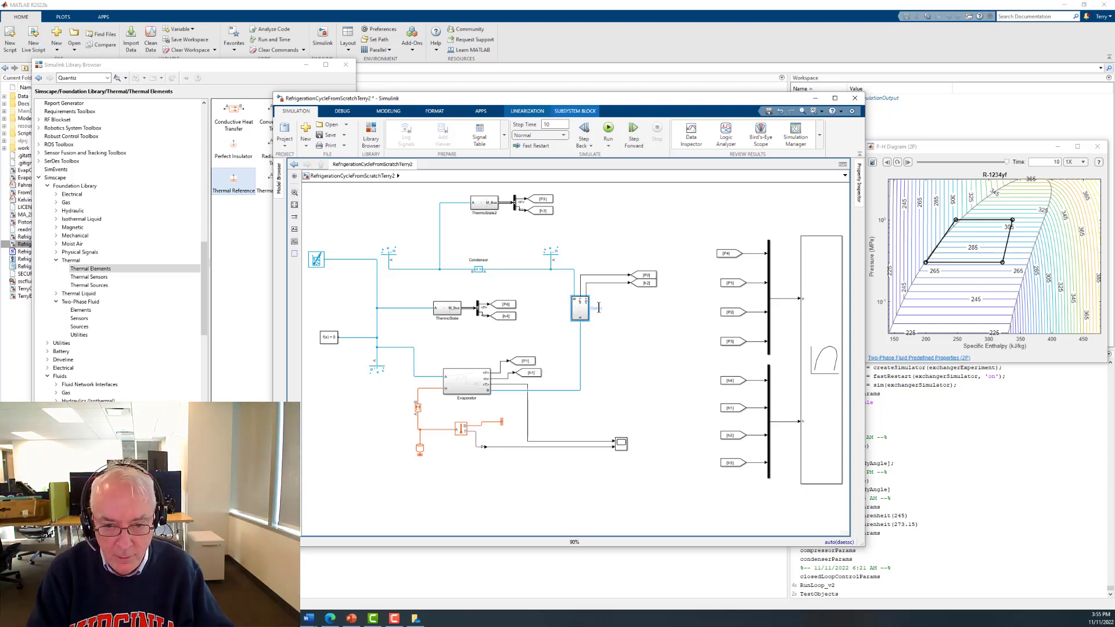
pyautogui.click(654, 422)
# Set the font size of the Evaporator subsystem to 18.
pyautogui.click(491, 376)
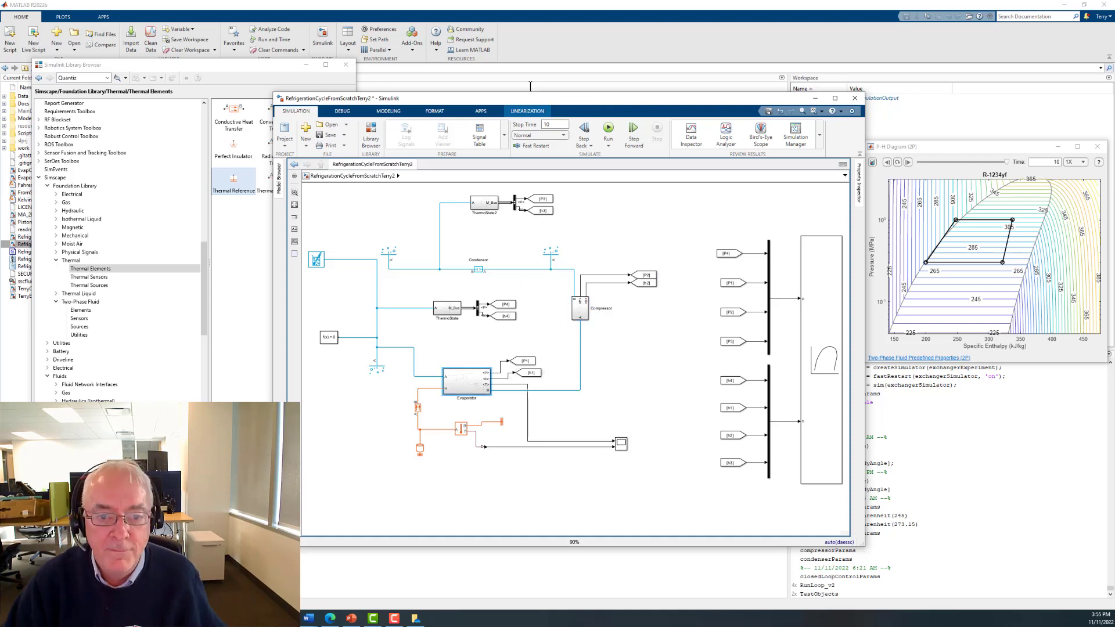
pyautogui.click(435, 111)
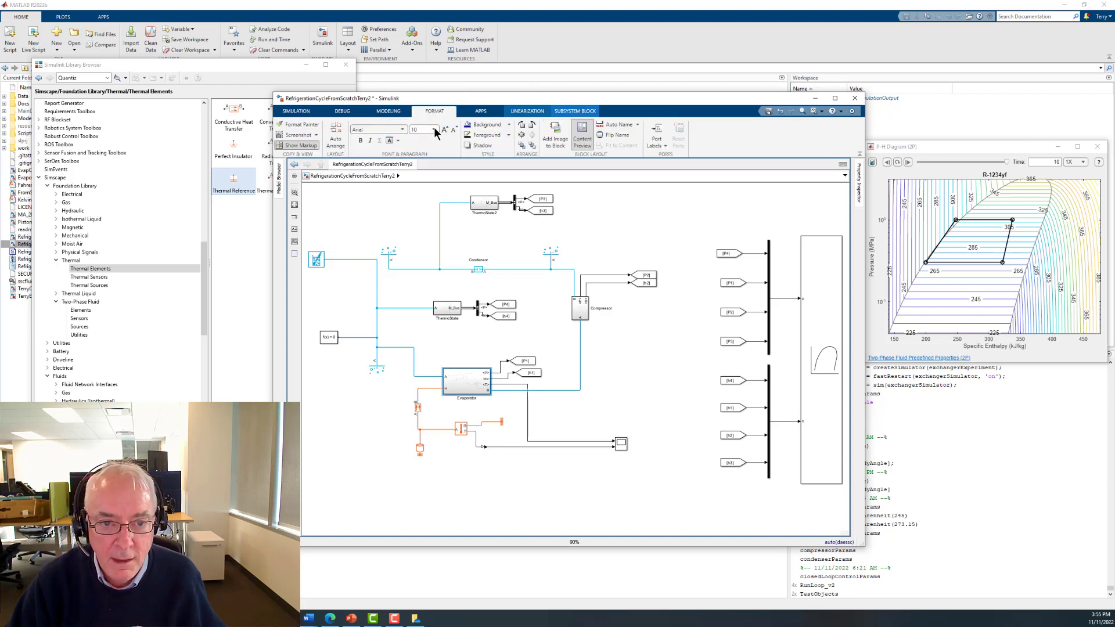
pyautogui.click(433, 130)
pyautogui.click(416, 233)
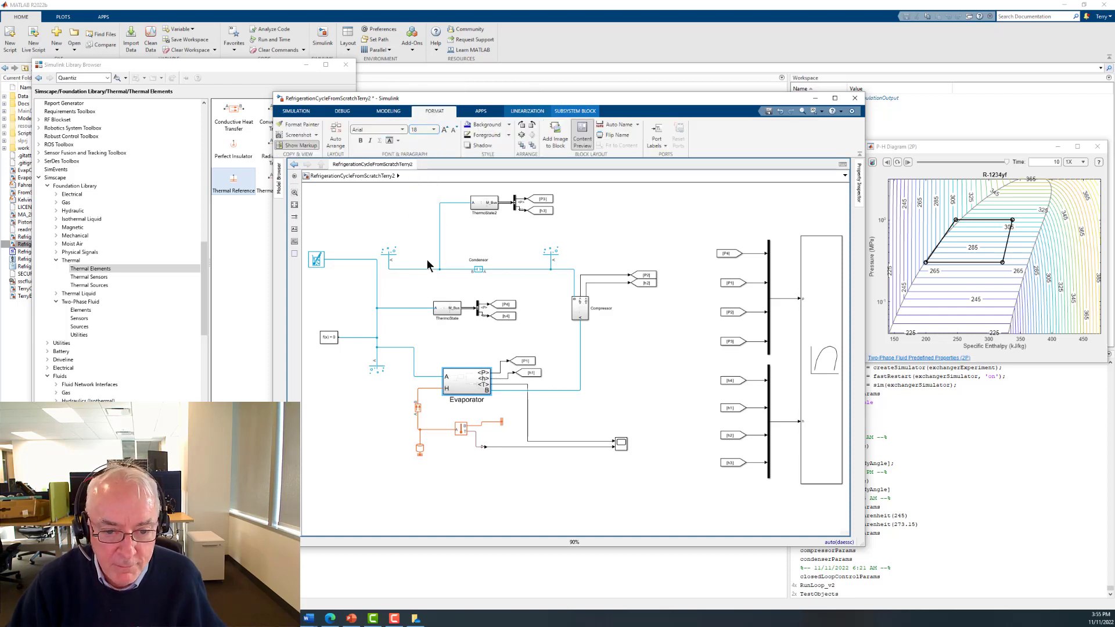
# Try to match the rotated Compressor's size to the Evaporator's, and undo the accidental rearrangement of both blocks.
pyautogui.click(579, 312)
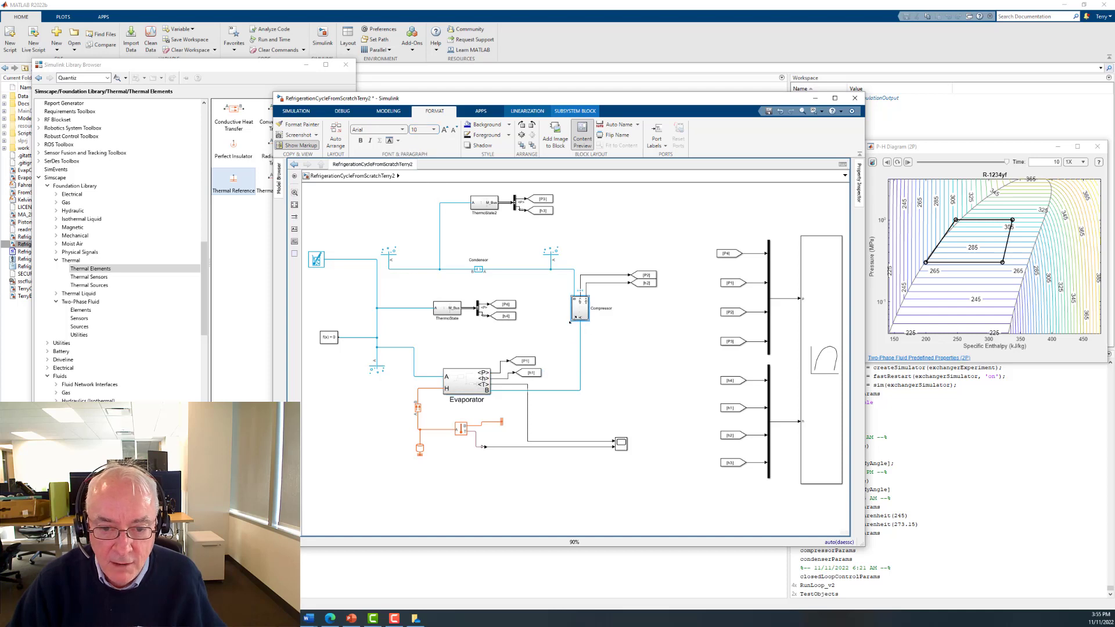
pyautogui.keyDown('shift'); pyautogui.click(454, 382); pyautogui.keyUp('shift')
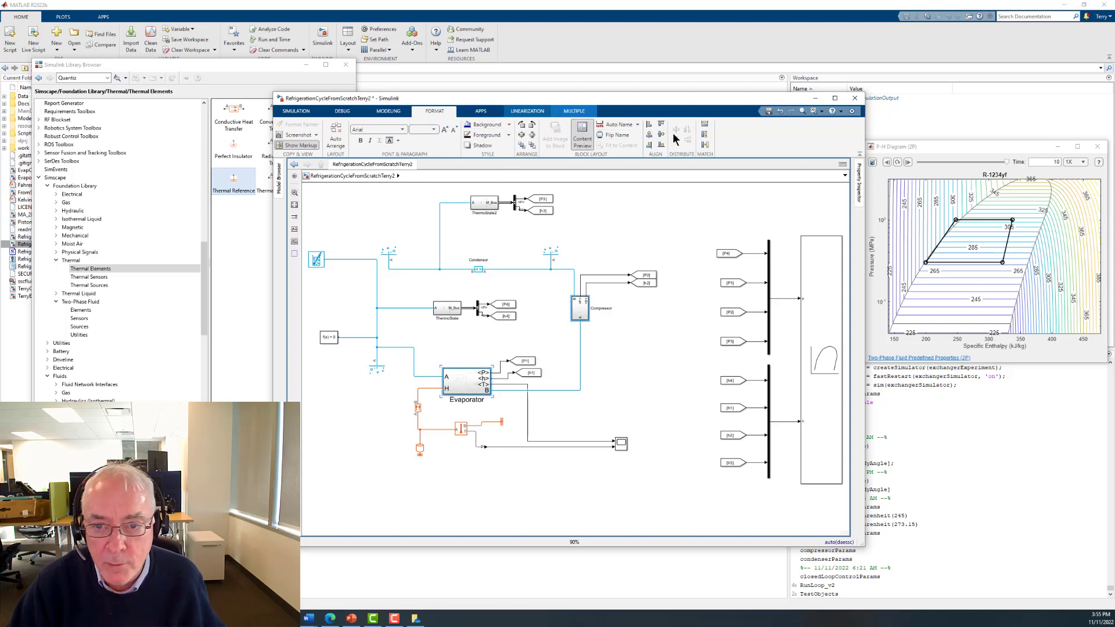
pyautogui.click(703, 146)
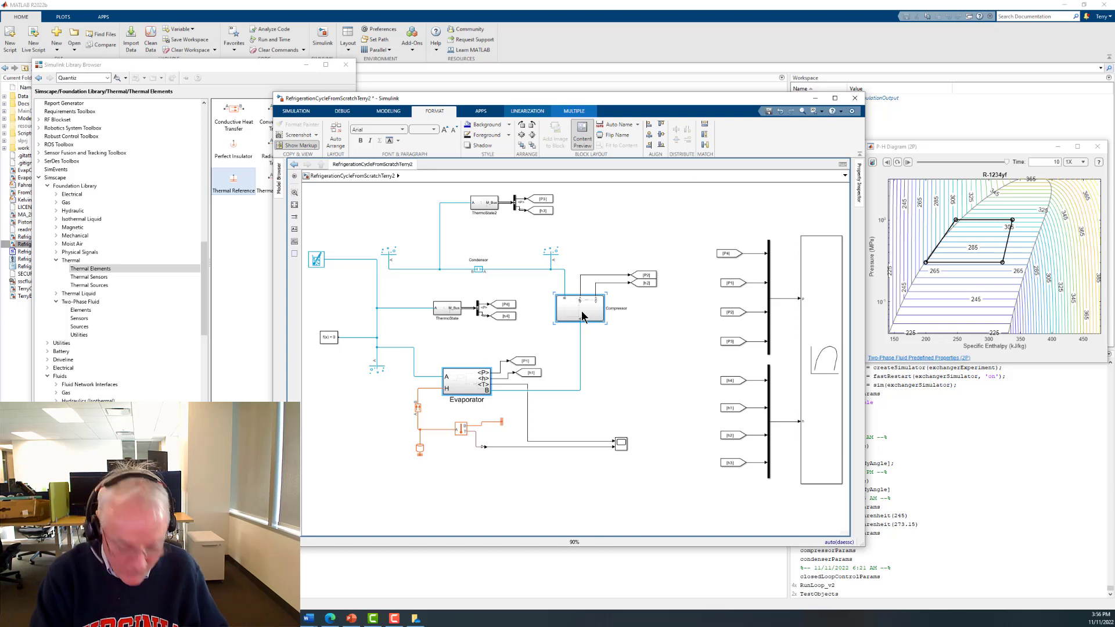
pyautogui.hotkey('ctrl', 'shift', 'a')
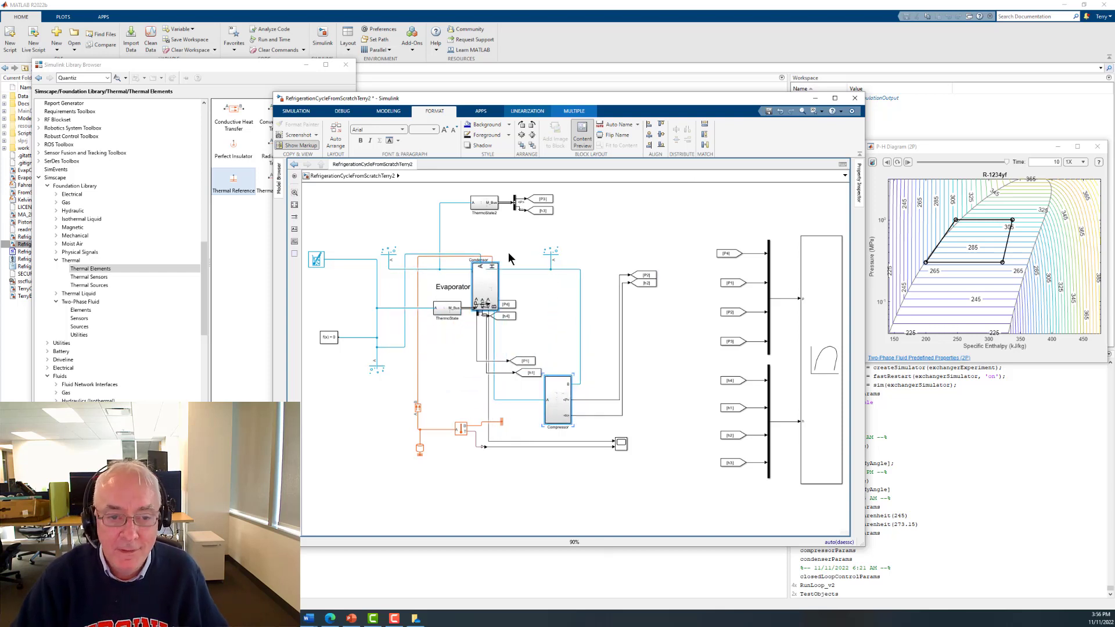
pyautogui.click(781, 111)
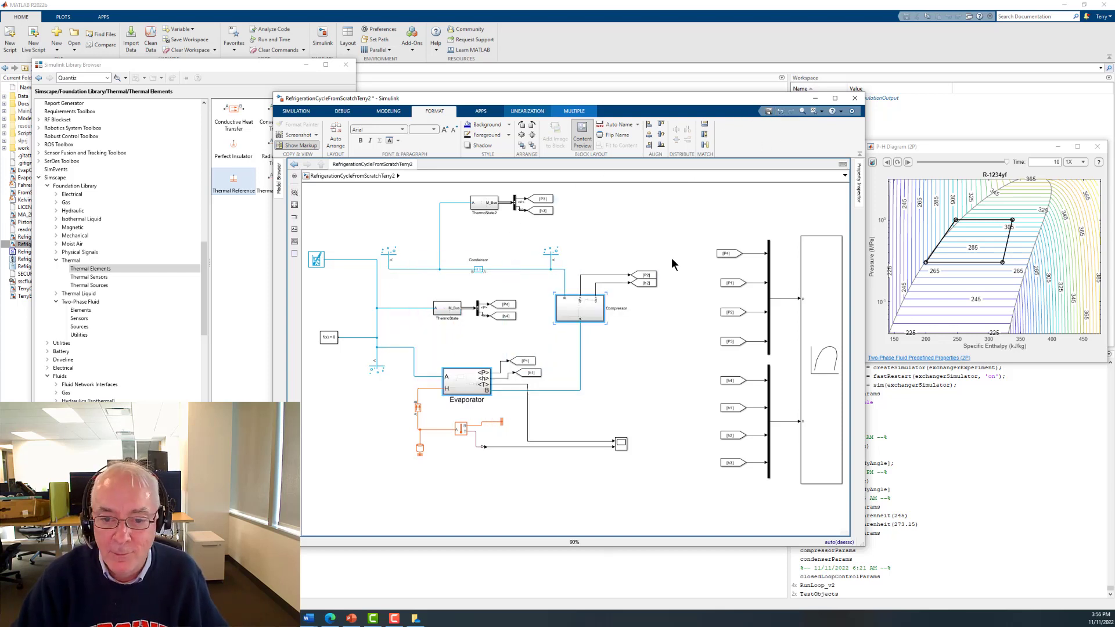
# Rotate the Compressor a quarter turn so port A faces left, and match its size to the Evaporator's.
pyautogui.click(584, 312)
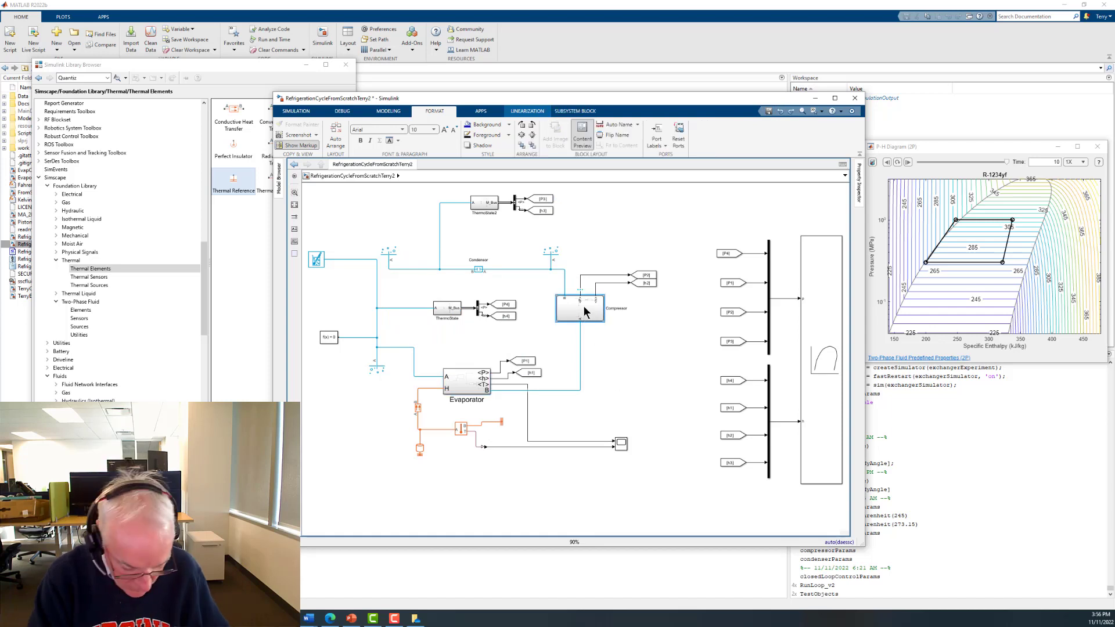
pyautogui.hotkey('ctrl', 'r')
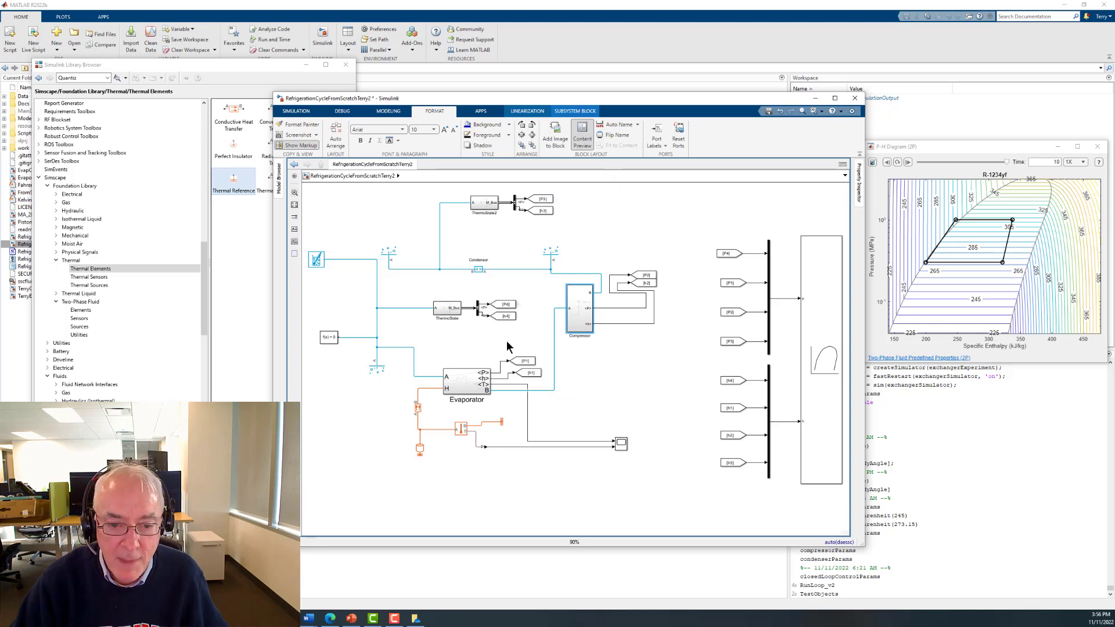
pyautogui.keyDown('shift'); pyautogui.click(474, 375); pyautogui.keyUp('shift')
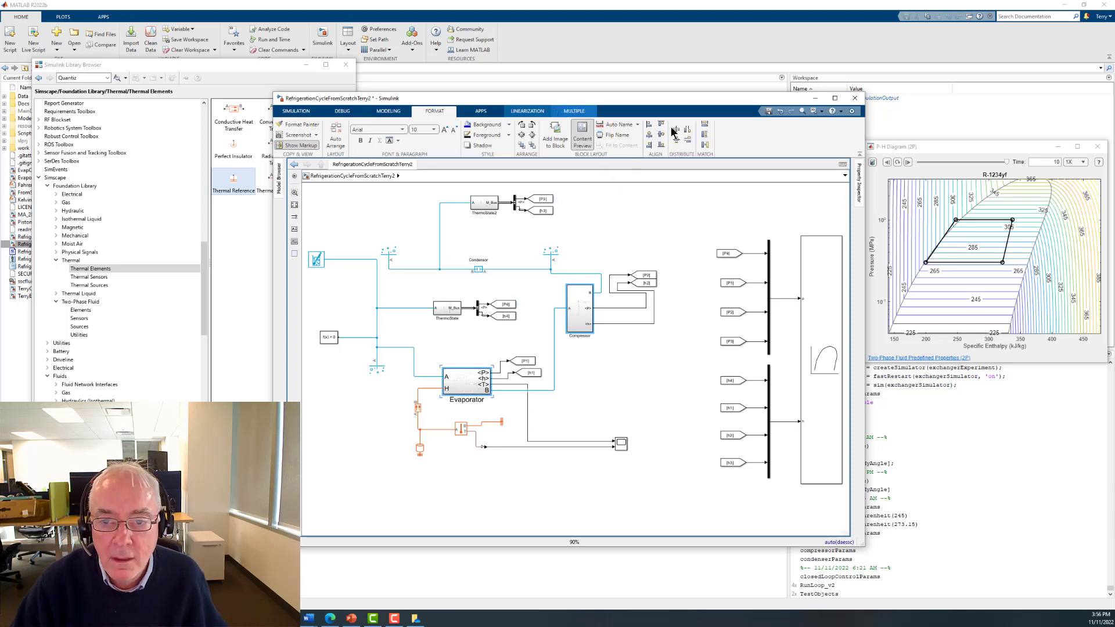
pyautogui.click(704, 145)
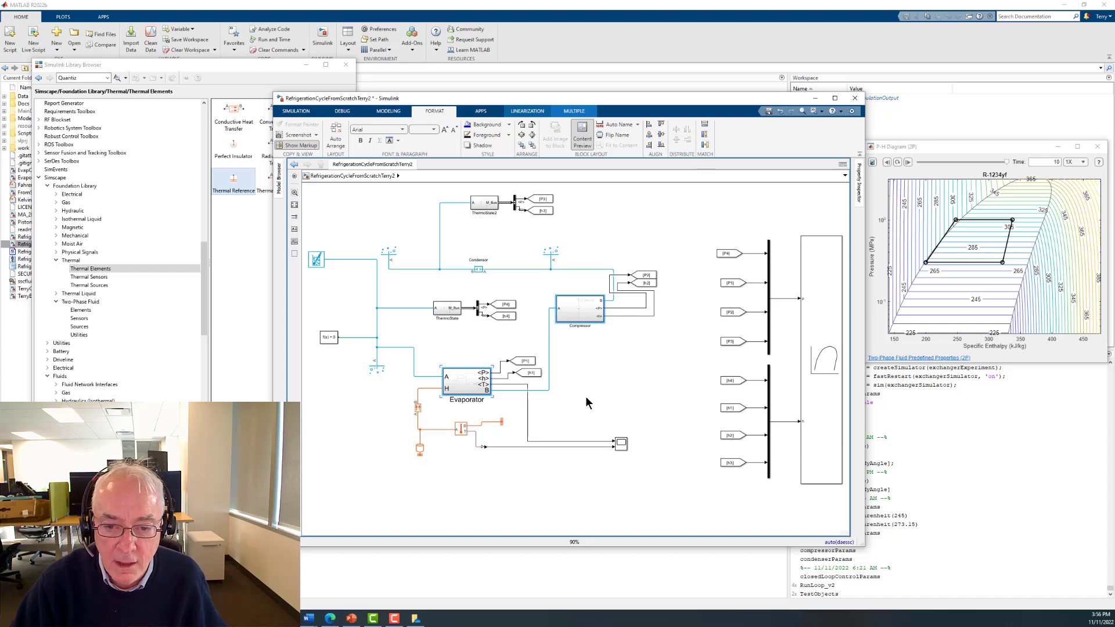
# Rotate the resized Compressor three quarter turns so port A faces down and its other ports face up.
pyautogui.click(577, 312)
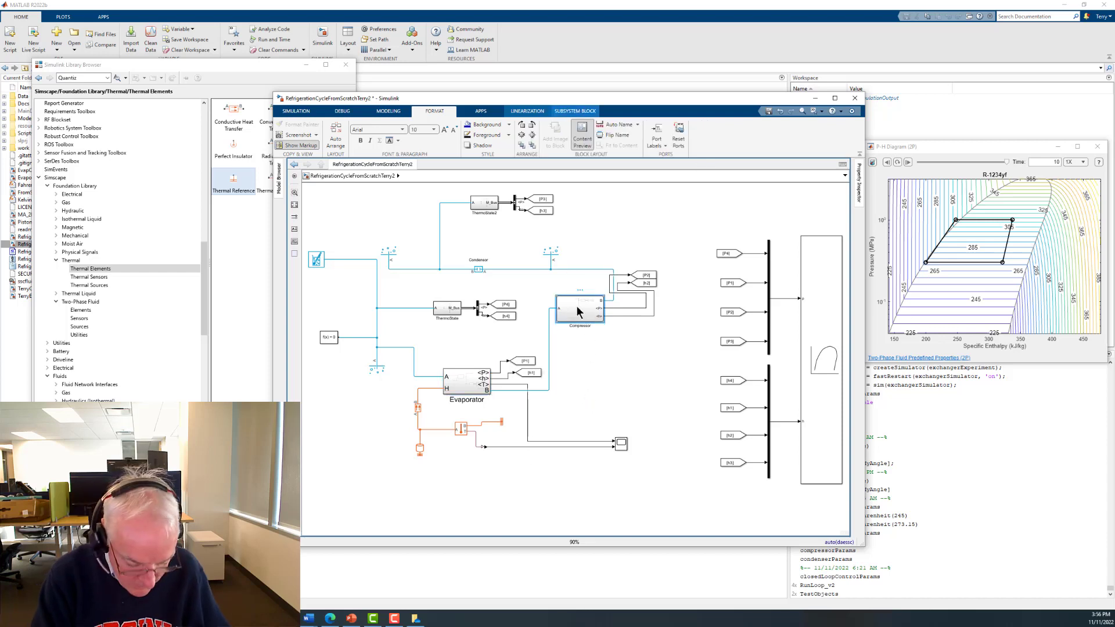
pyautogui.hotkey('ctrl', 'r')
pyautogui.hotkey('ctrl', 'r')
pyautogui.hotkey('ctrl', 'r')
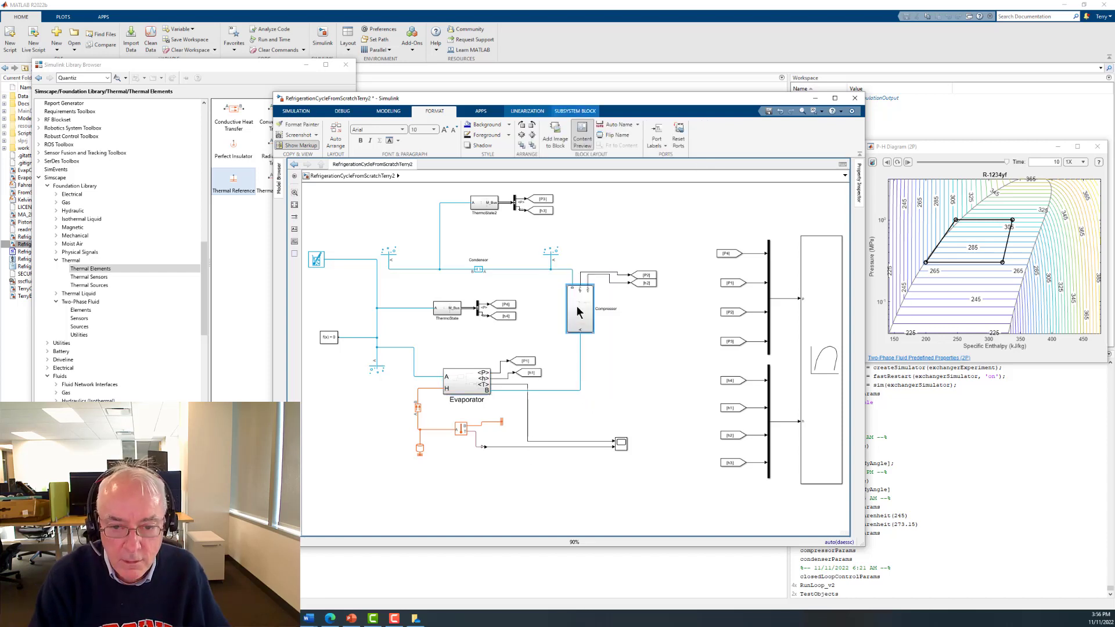
pyautogui.click(617, 323)
# Set the font size of the Compressor subsystem to 18.
pyautogui.click(578, 296)
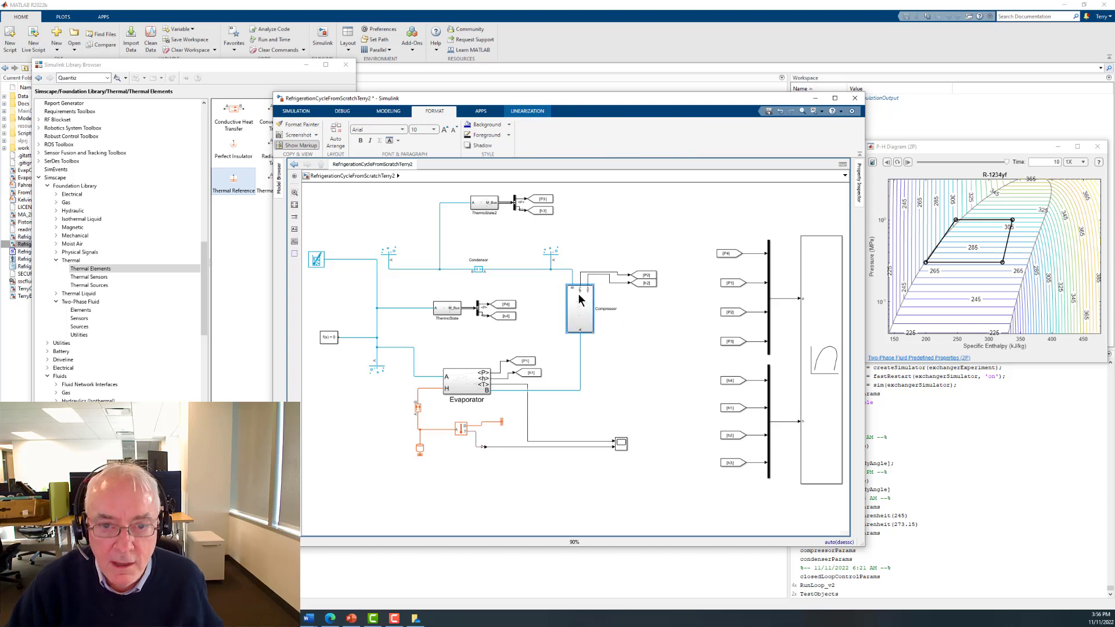
pyautogui.click(434, 129)
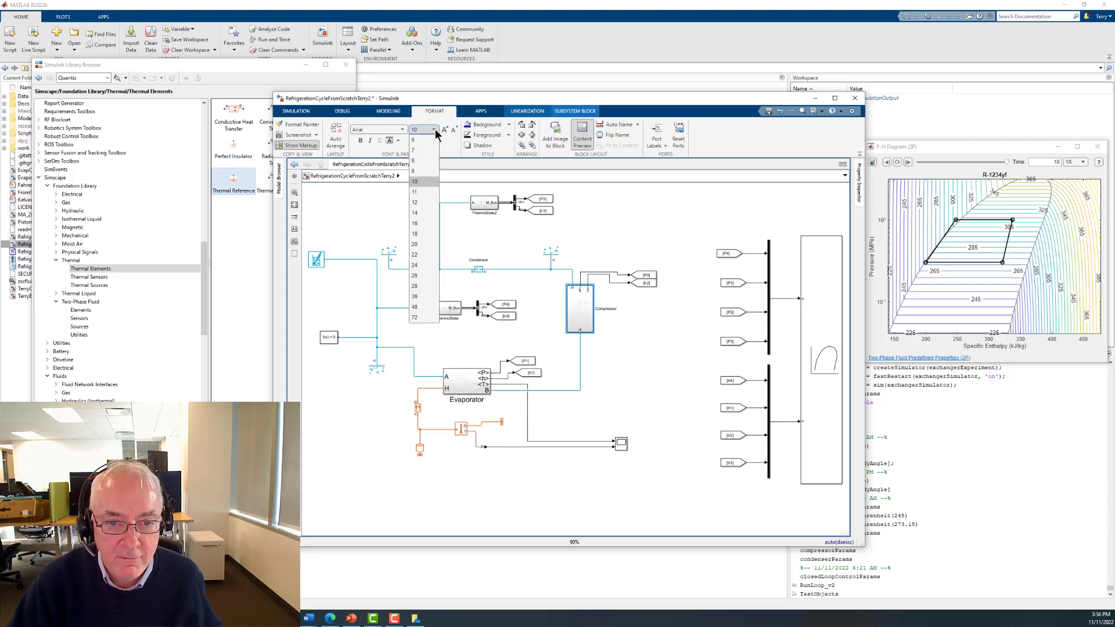
pyautogui.click(422, 234)
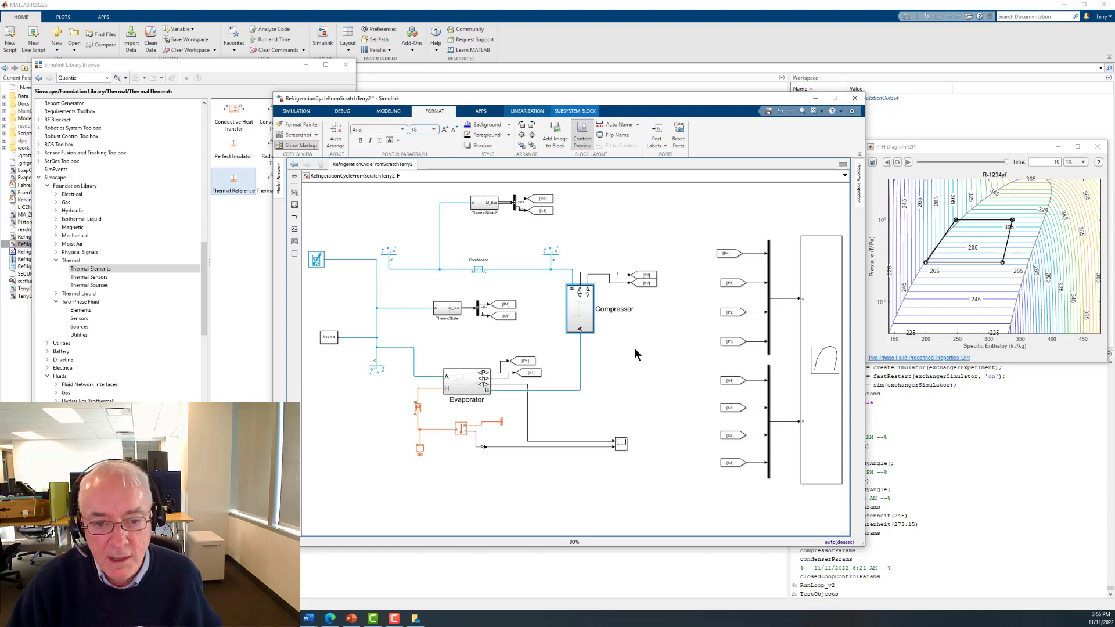
# Move the Compressor's pressure and enthalpy tags outward and space them apart so their signal lines are clearly separated.
pyautogui.click(649, 270)
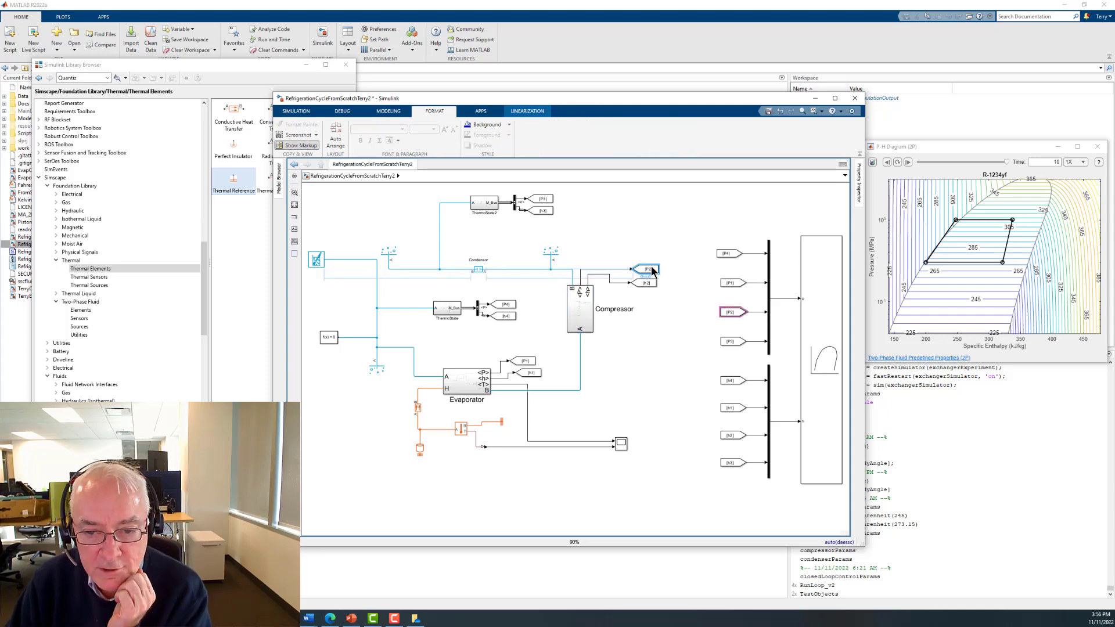
pyautogui.moveTo(651, 267); pyautogui.dragTo(683, 278)
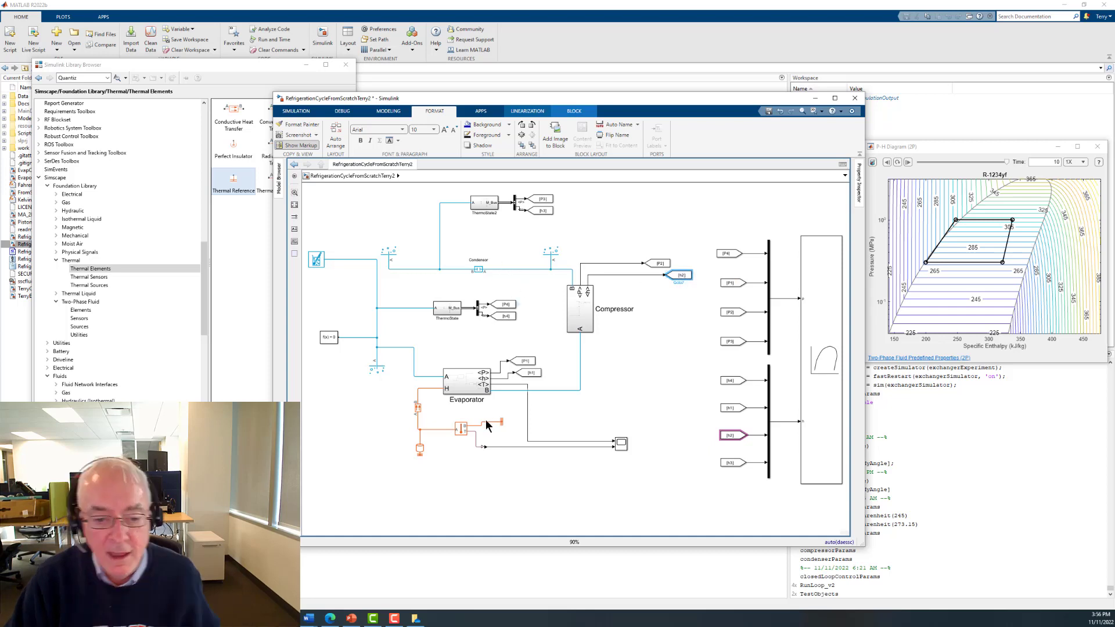
pyautogui.click(467, 386)
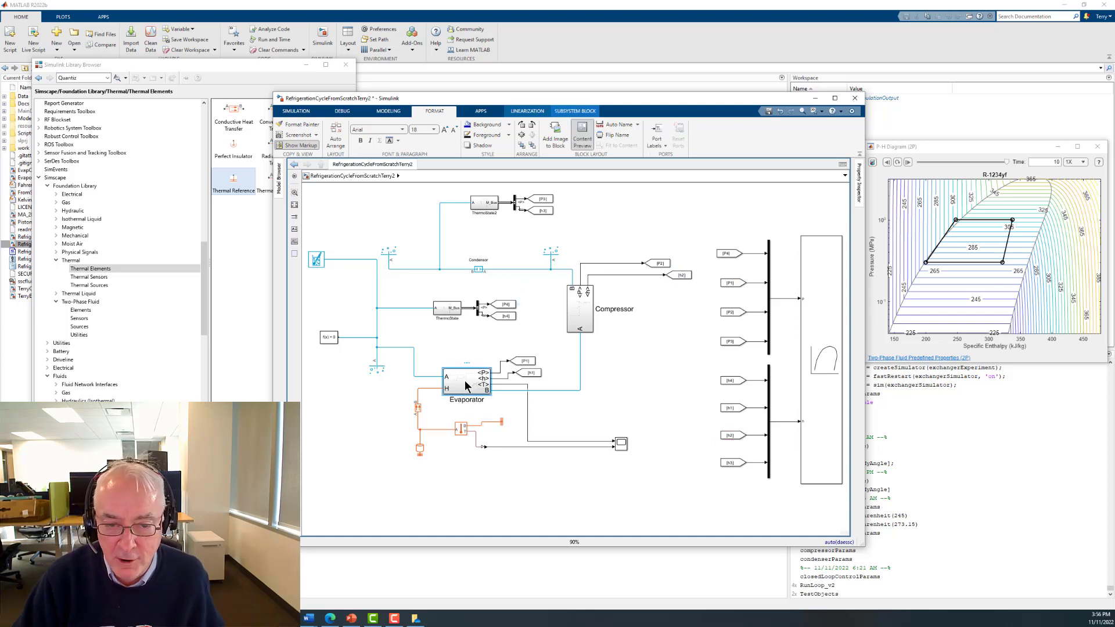
# Delete the original small Condenser block from the upper refrigerant line.
pyautogui.click(477, 271)
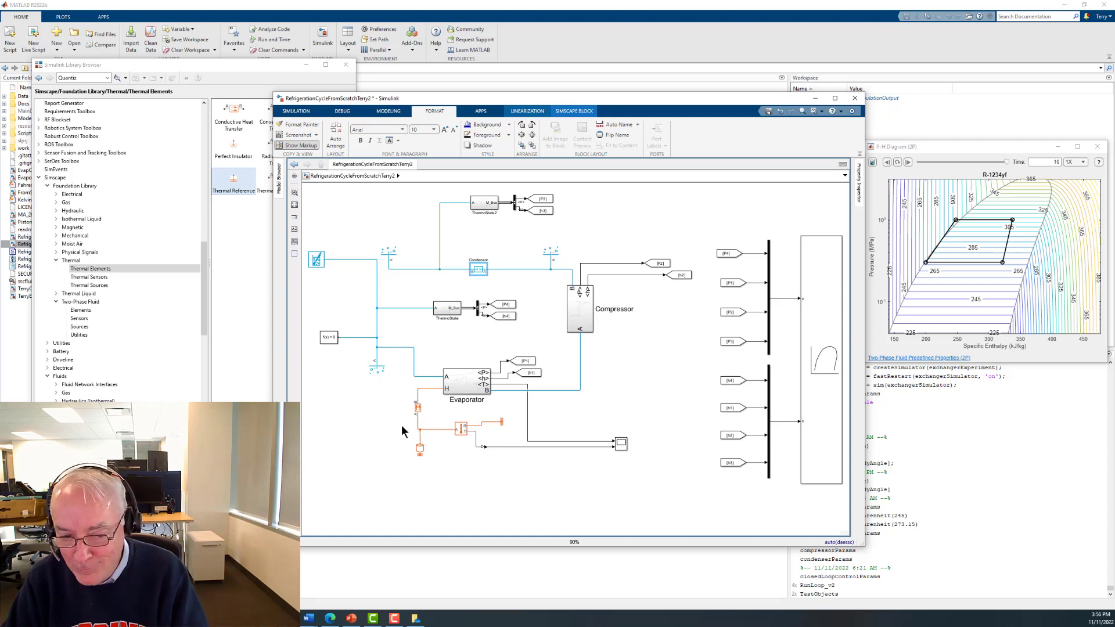
pyautogui.moveTo(401, 426); pyautogui.dragTo(441, 455)
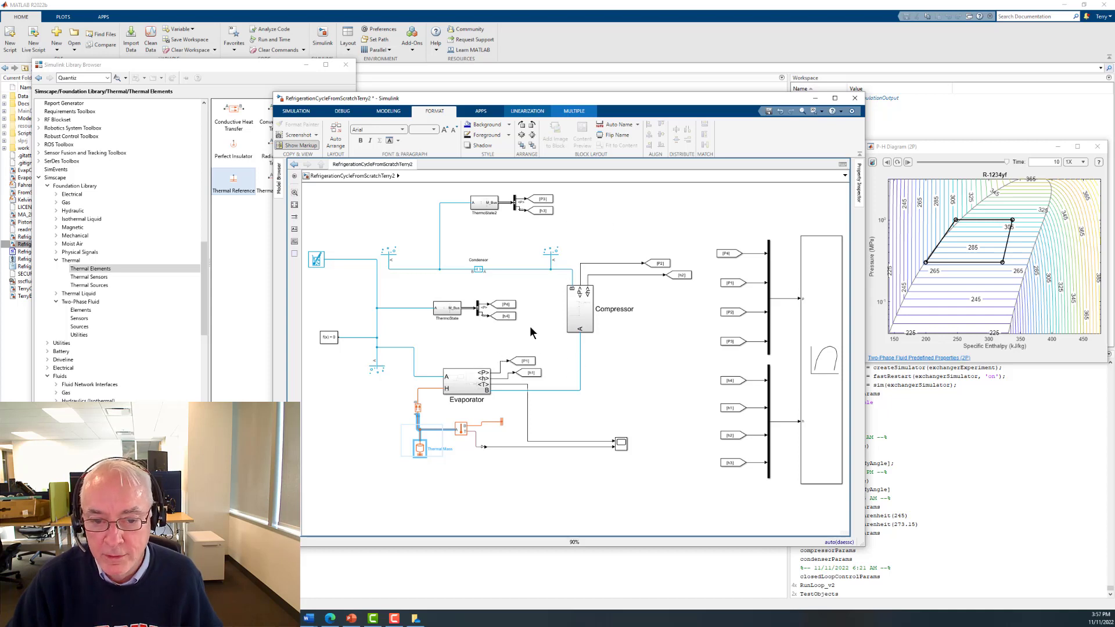
pyautogui.click(476, 270)
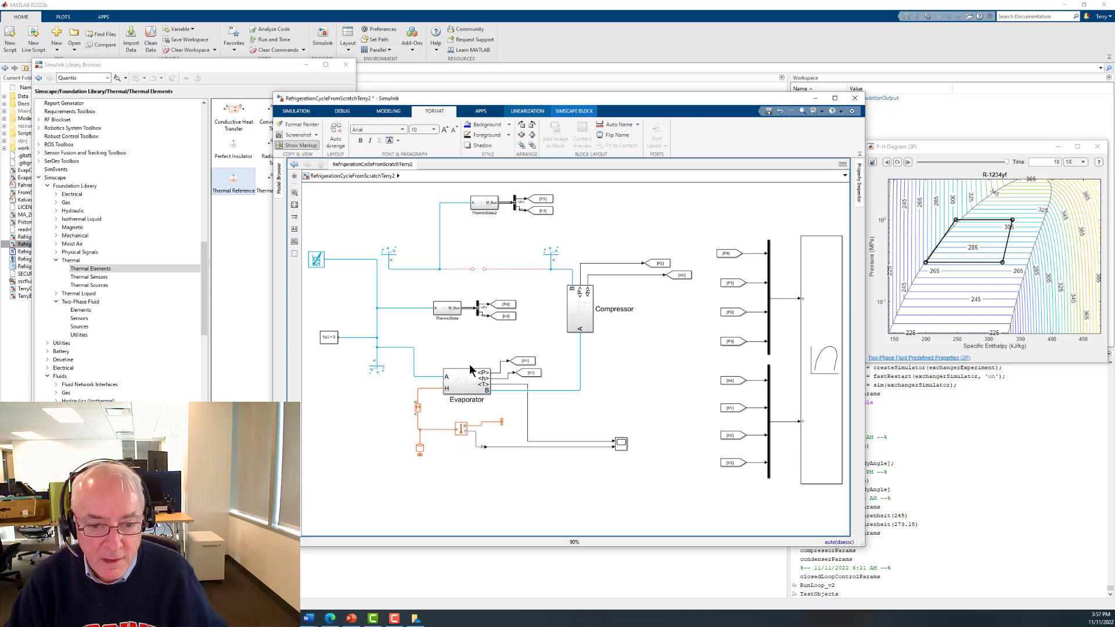
# Duplicate the Evaporator subsystem, flip the copy so port B faces left, and place it in the gap in the upper refrigerant line.
pyautogui.moveTo(464, 381); pyautogui.dragTo(637, 202)
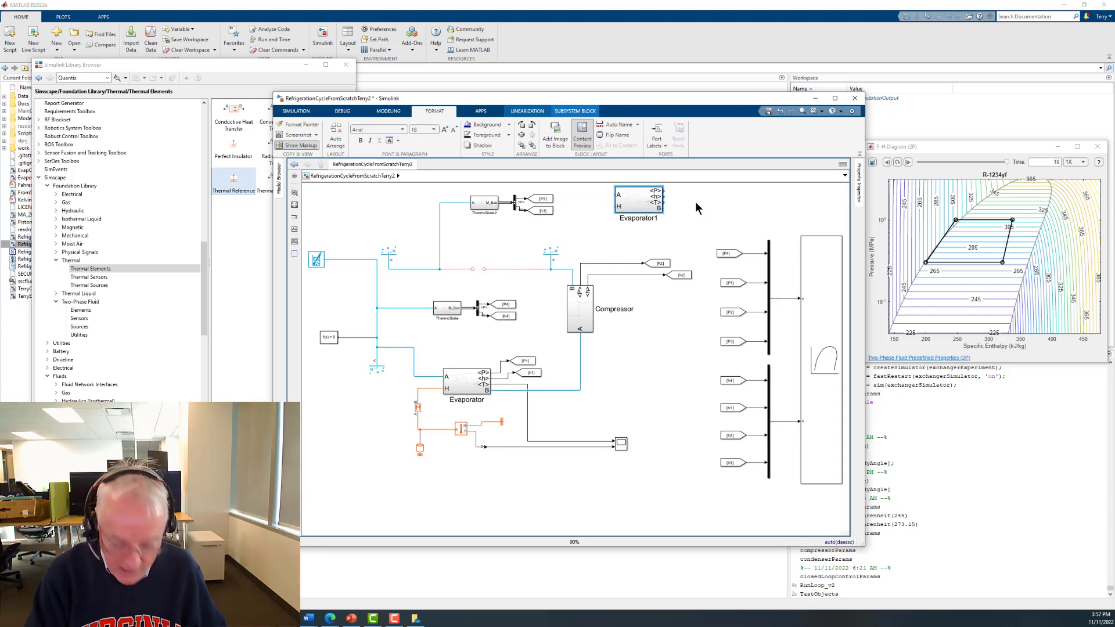
pyautogui.hotkey('ctrl', 'i')
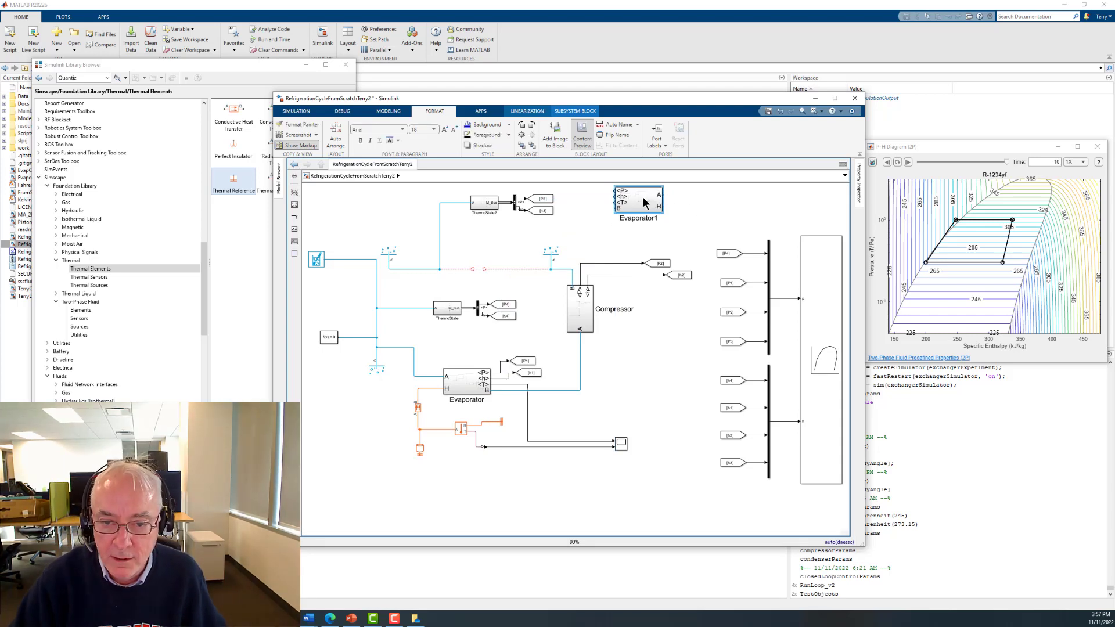
pyautogui.moveTo(642, 202); pyautogui.dragTo(498, 271)
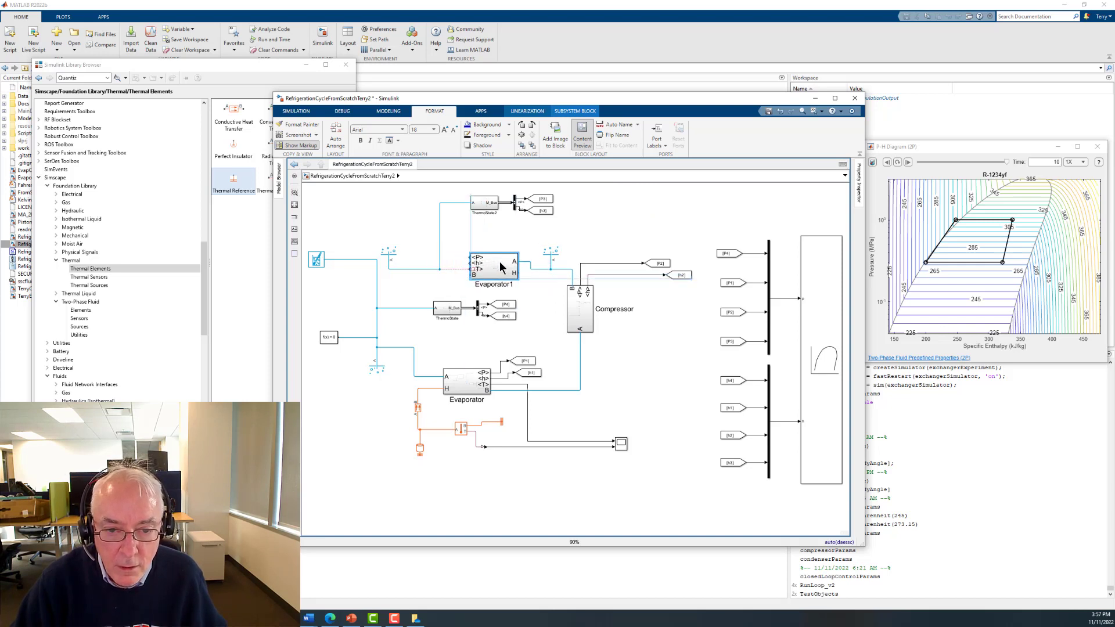
# Shift the flipped Evaporator copy until port B connects to the refrigerant line, and rename it Condensor.
pyautogui.press('Up')
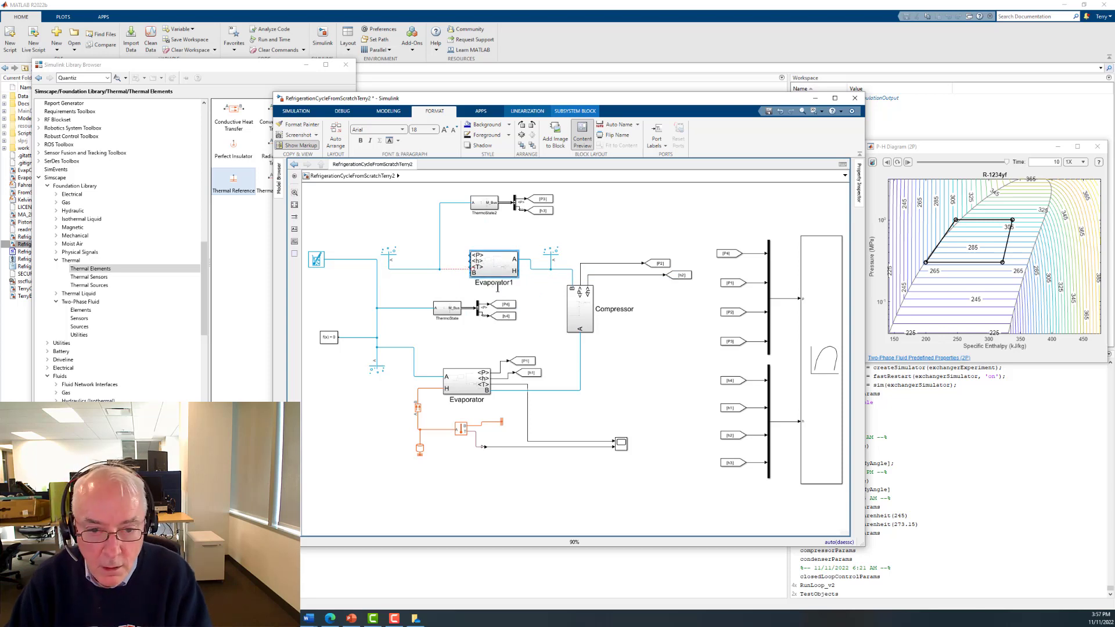
pyautogui.press('Up')
pyautogui.press('Right')
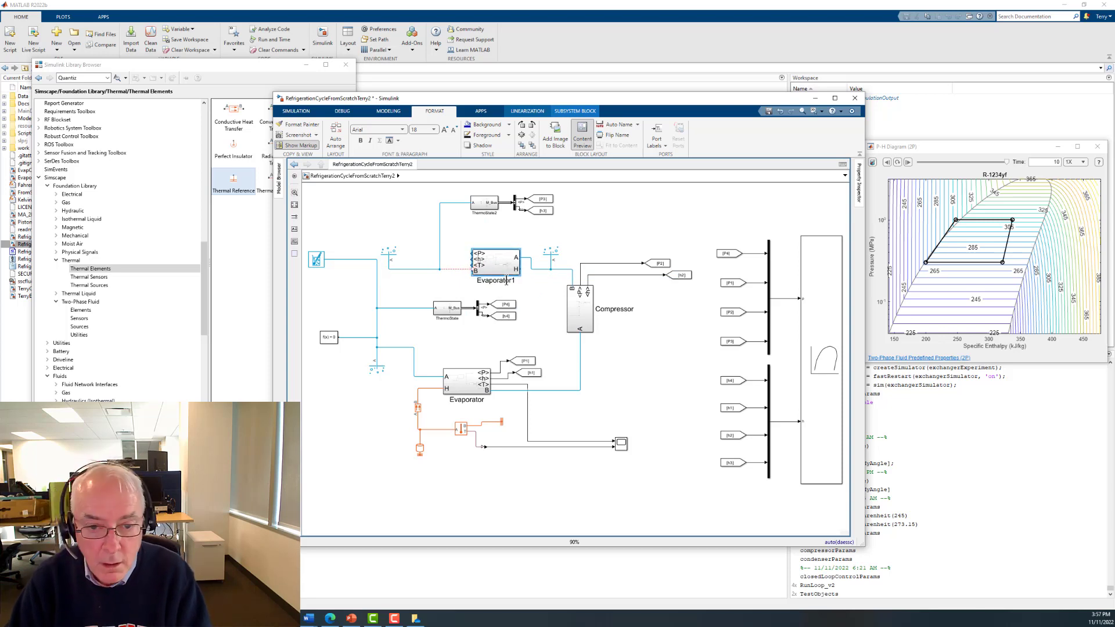
pyautogui.press('Right')
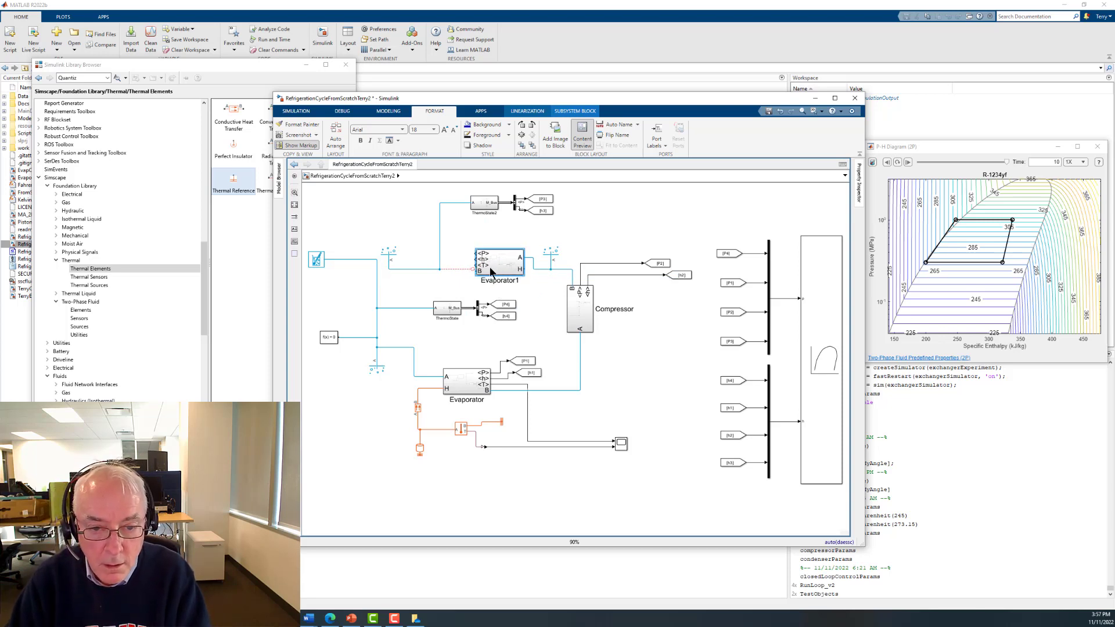
pyautogui.press('Up')
pyautogui.press('Right')
pyautogui.press('Down')
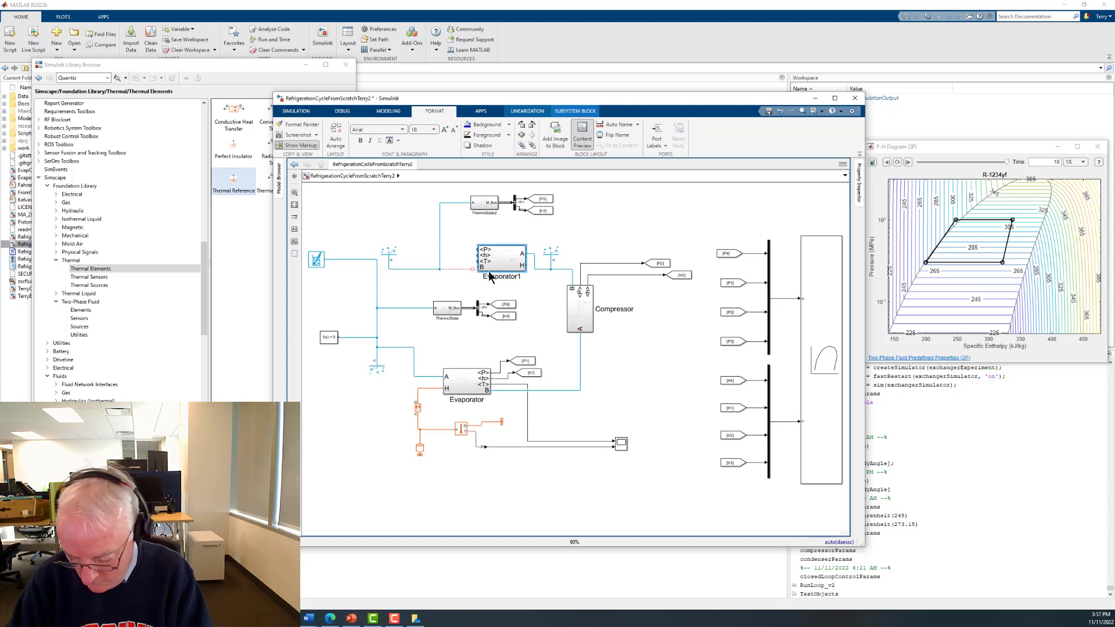
pyautogui.press('Down')
pyautogui.moveTo(503, 258); pyautogui.dragTo(495, 256)
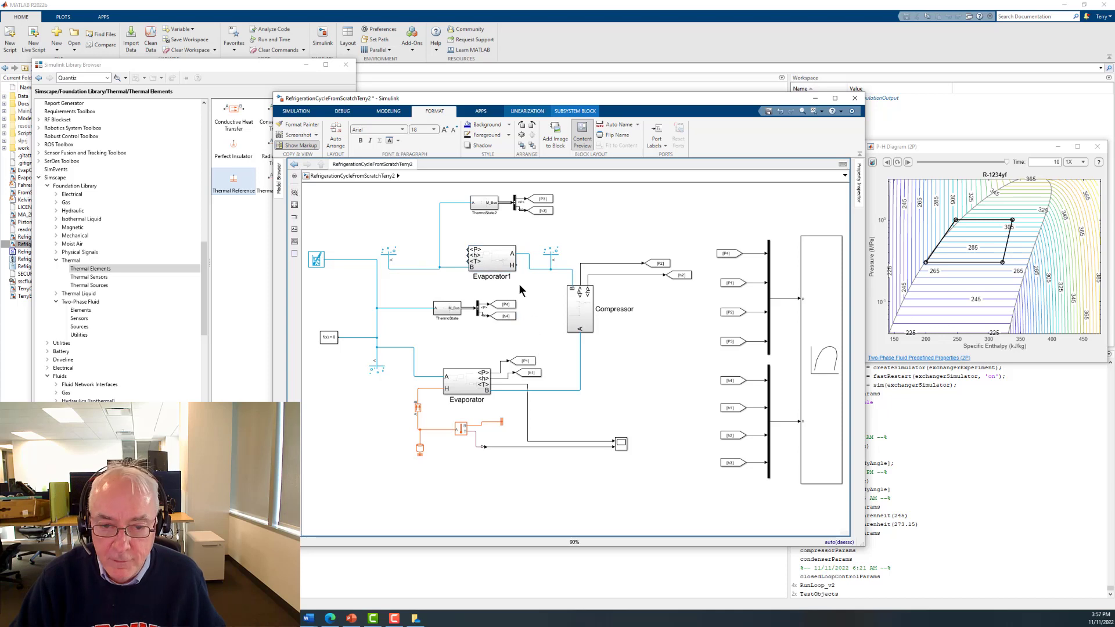
pyautogui.doubleClick(499, 277)
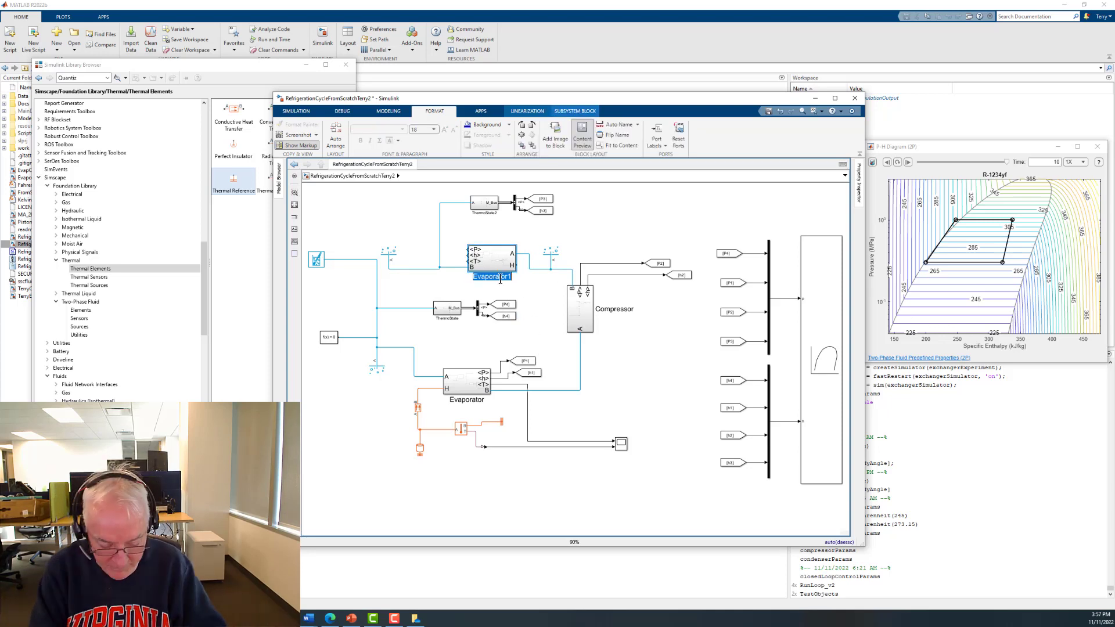
pyautogui.write('Condenser')
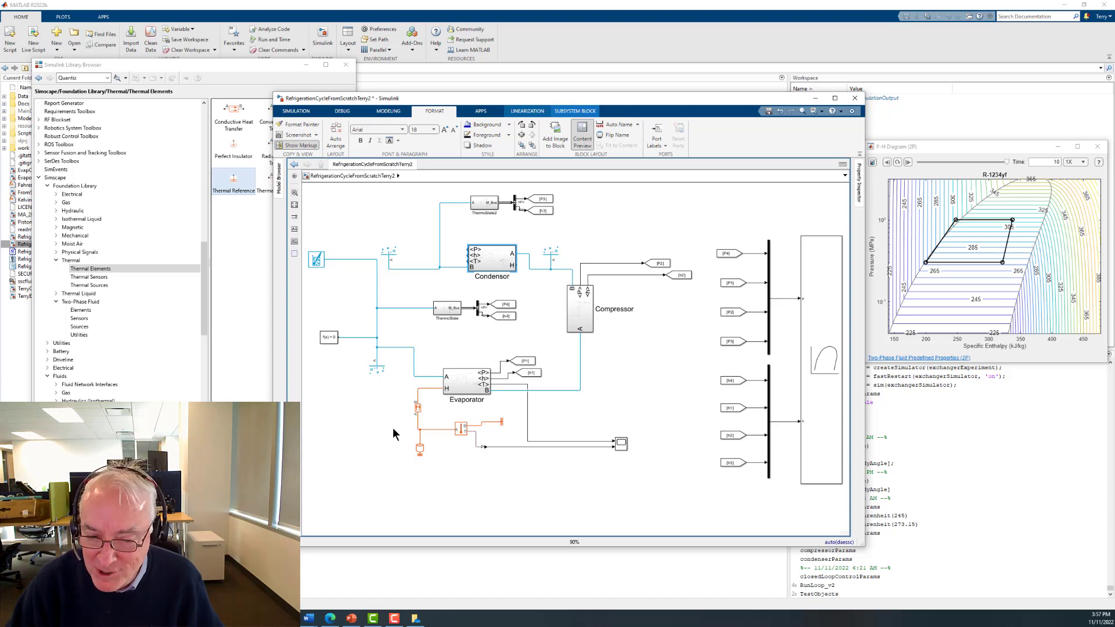
# Duplicate the Evaporator's thermal mass and temperature sensor network above the Compressor, and connect it to the Condensor's port H.
pyautogui.moveTo(407, 407); pyautogui.dragTo(496, 461)
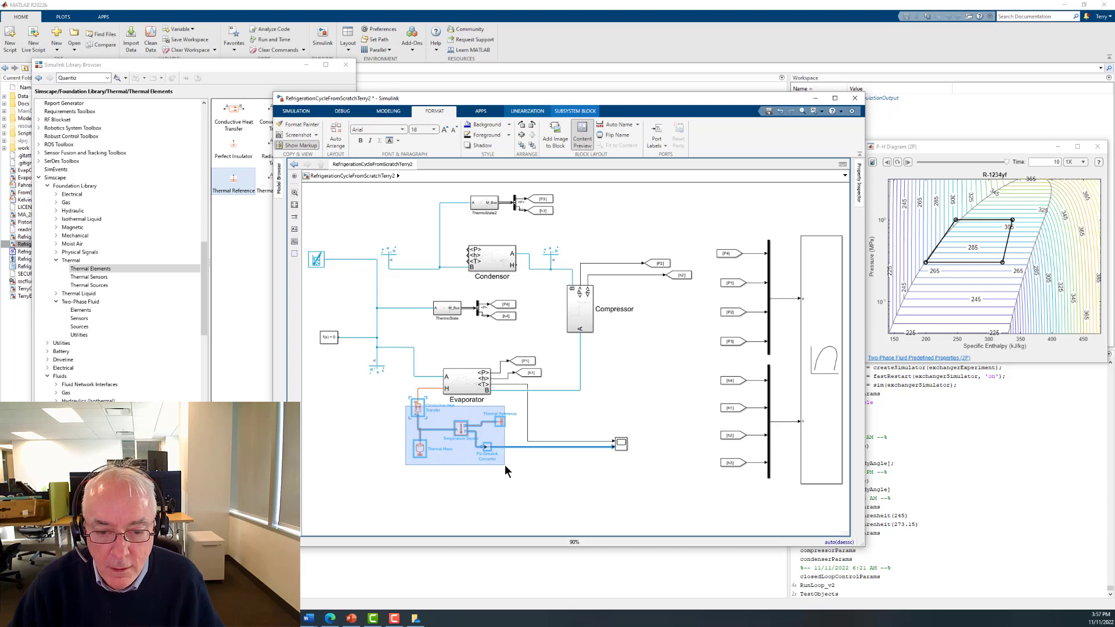
pyautogui.moveTo(442, 433); pyautogui.dragTo(675, 210)
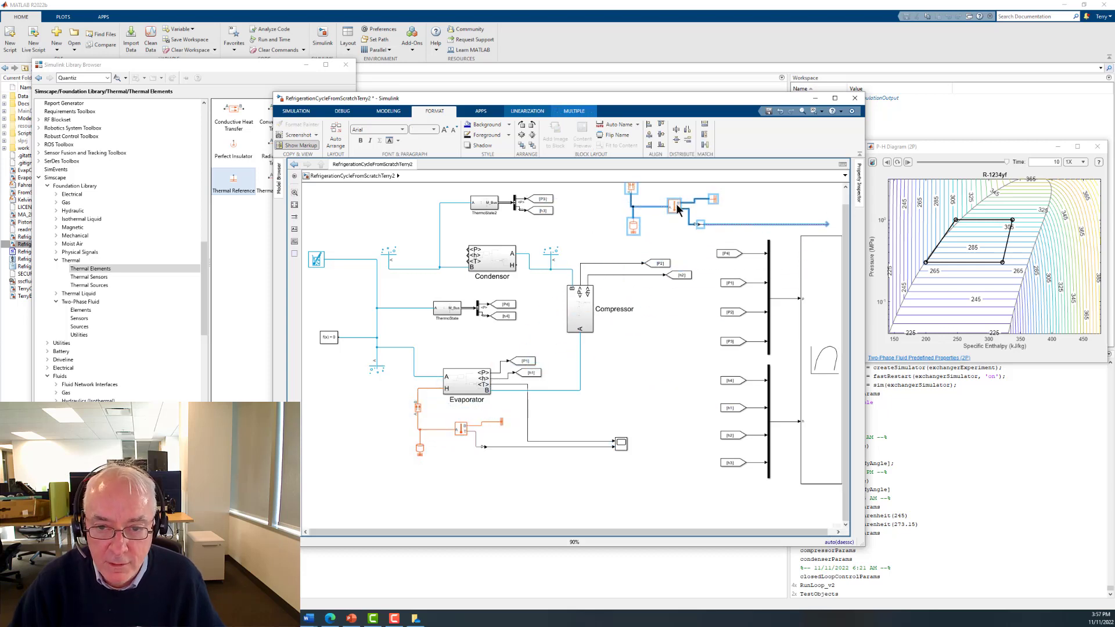
pyautogui.click(666, 235)
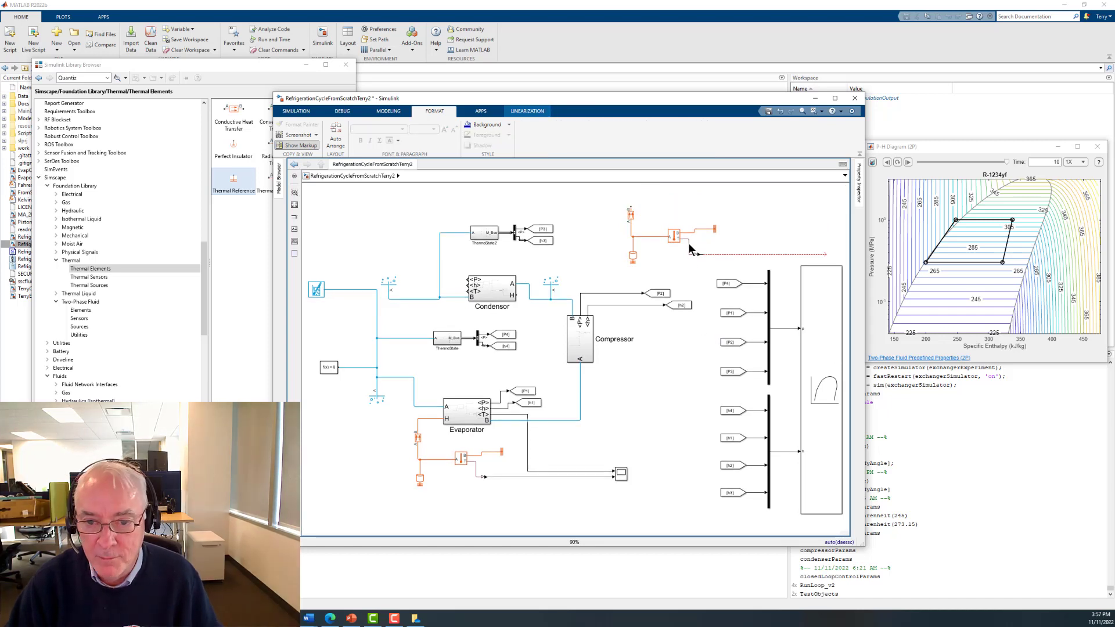
pyautogui.moveTo(631, 208); pyautogui.dragTo(520, 296)
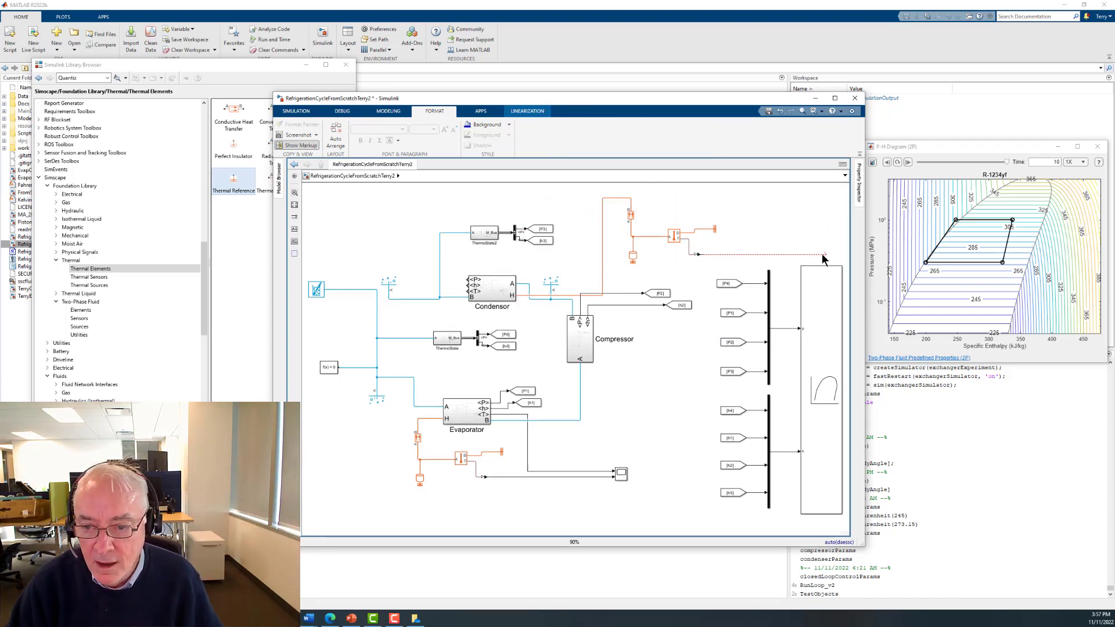
# Delete the copied network's dangling output line and attach a copy of the Scope to its signal converter.
pyautogui.moveTo(822, 255); pyautogui.dragTo(824, 254)
pyautogui.click(767, 253)
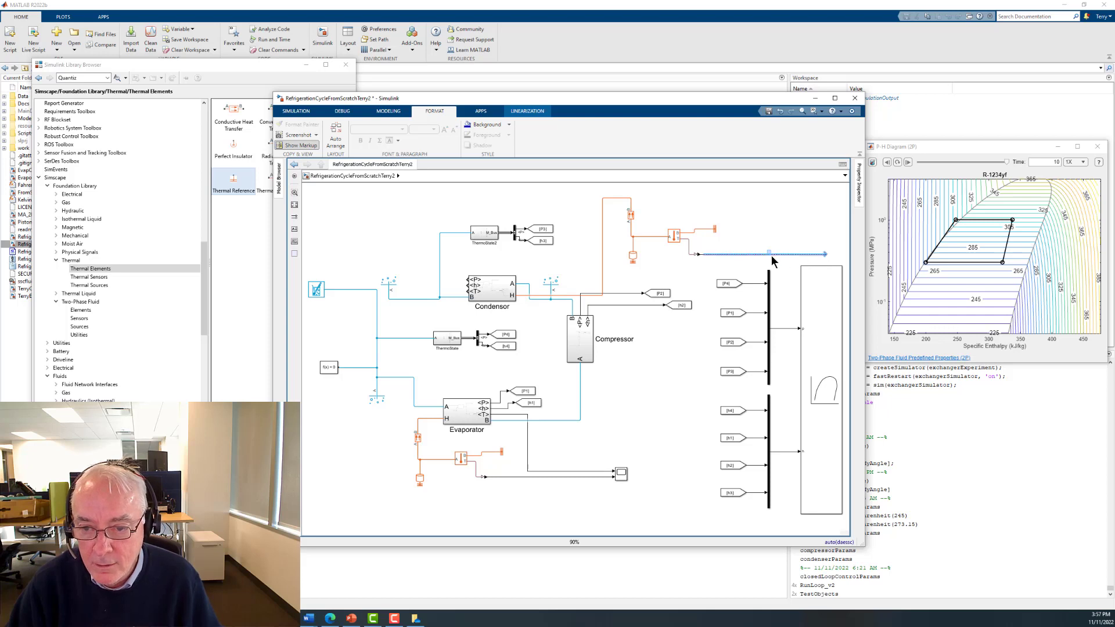
pyautogui.press('Delete')
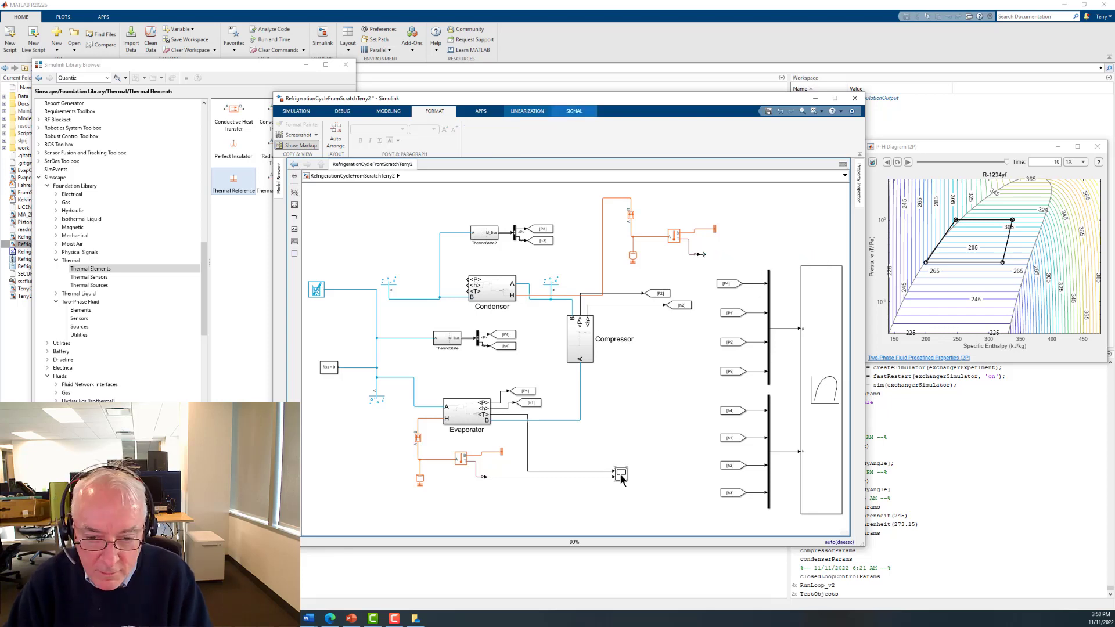
pyautogui.moveTo(620, 473); pyautogui.dragTo(739, 261)
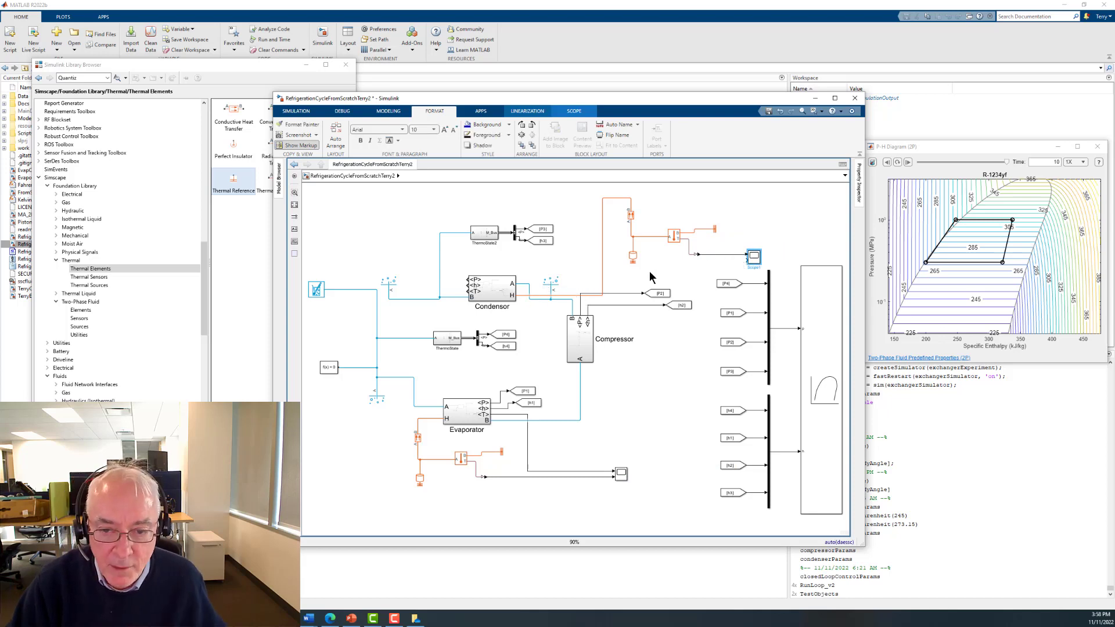
# Set the initial temperature of the copied Thermal Mass to 270 K.
pyautogui.doubleClick(636, 257)
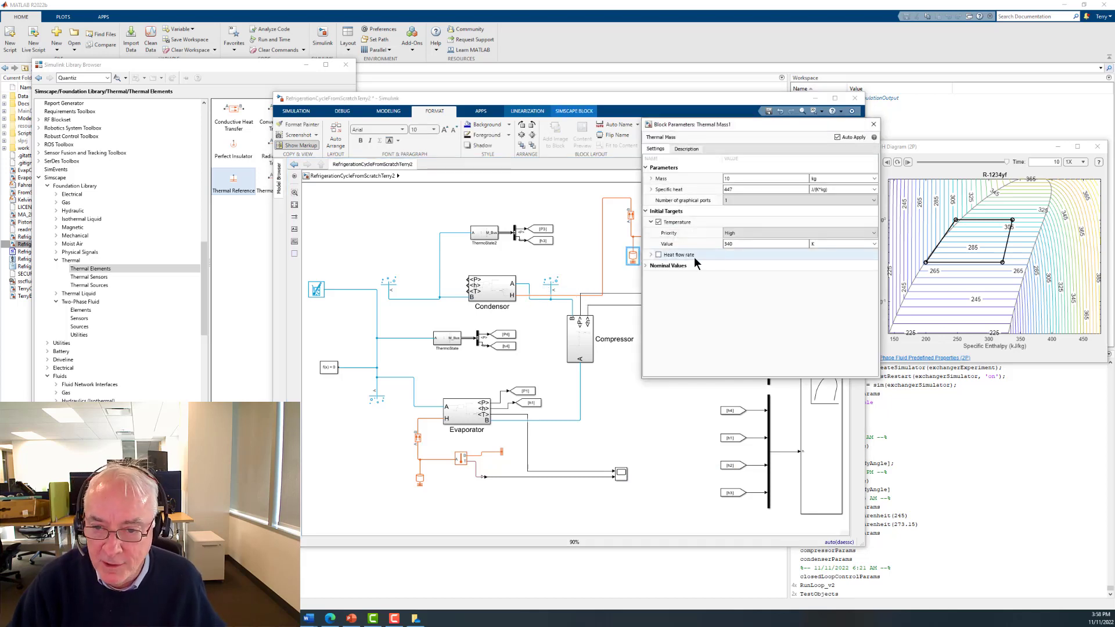
pyautogui.click(747, 242)
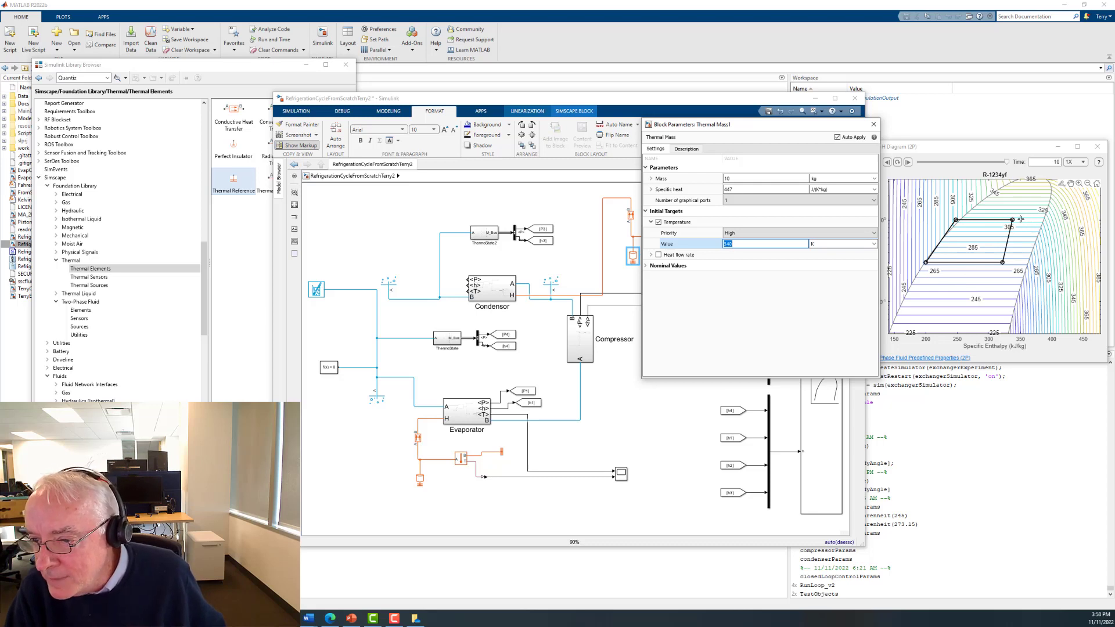
pyautogui.moveTo(1008, 224)
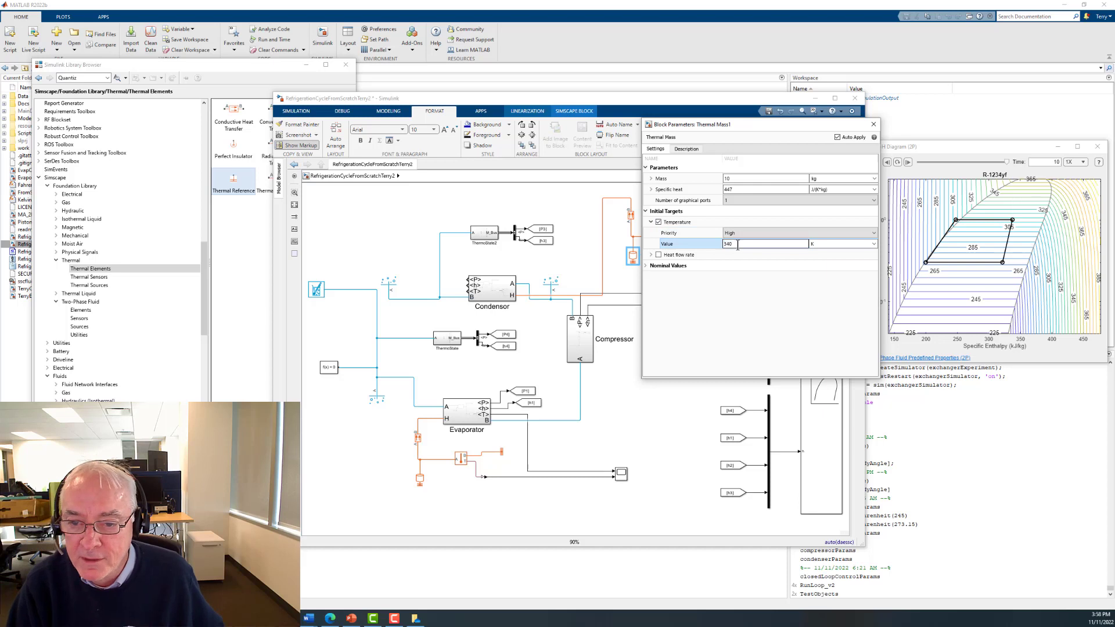
pyautogui.doubleClick(728, 245)
pyautogui.write('27')
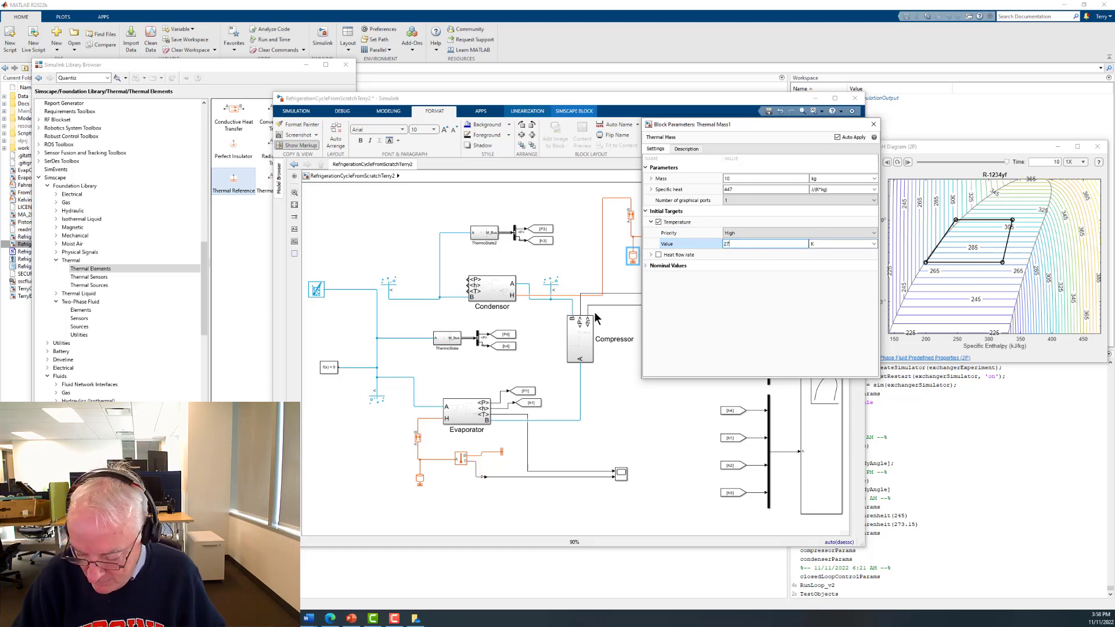
pyautogui.write('0')
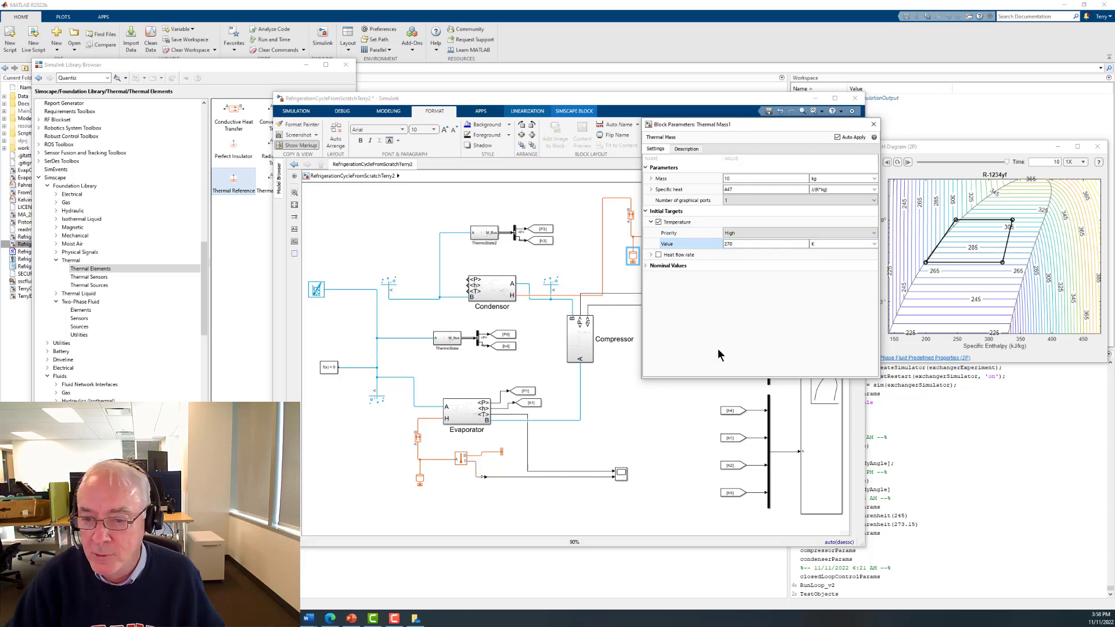
pyautogui.click(873, 124)
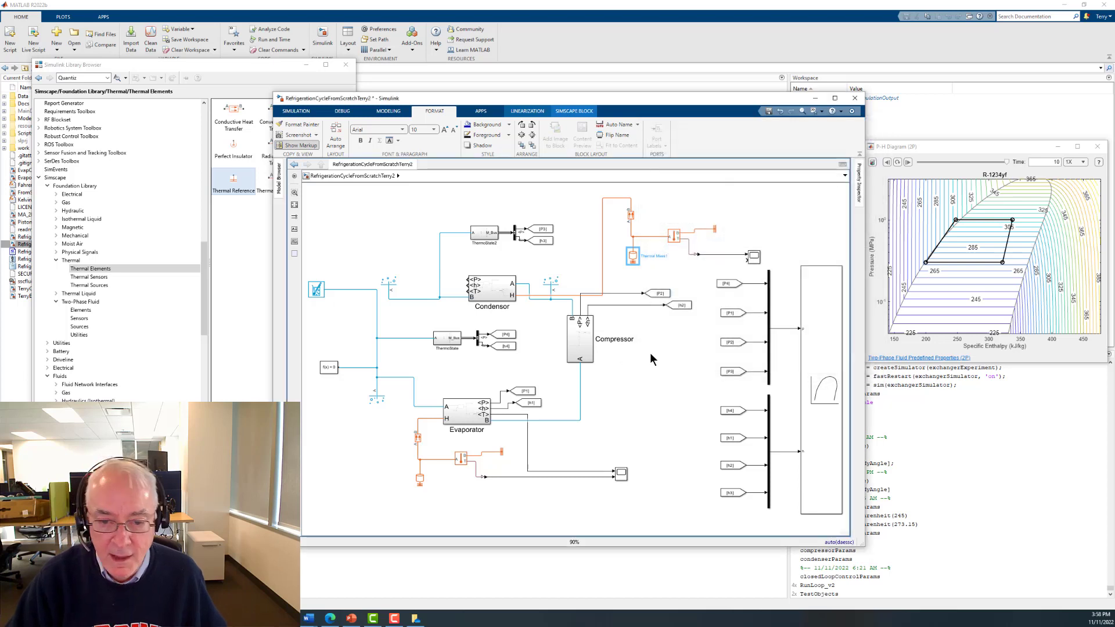
# Shift the Condensor down slightly, and delete the block branching off the line between the Condensor and the Compressor.
pyautogui.click(485, 293)
pyautogui.moveTo(486, 294); pyautogui.dragTo(485, 297)
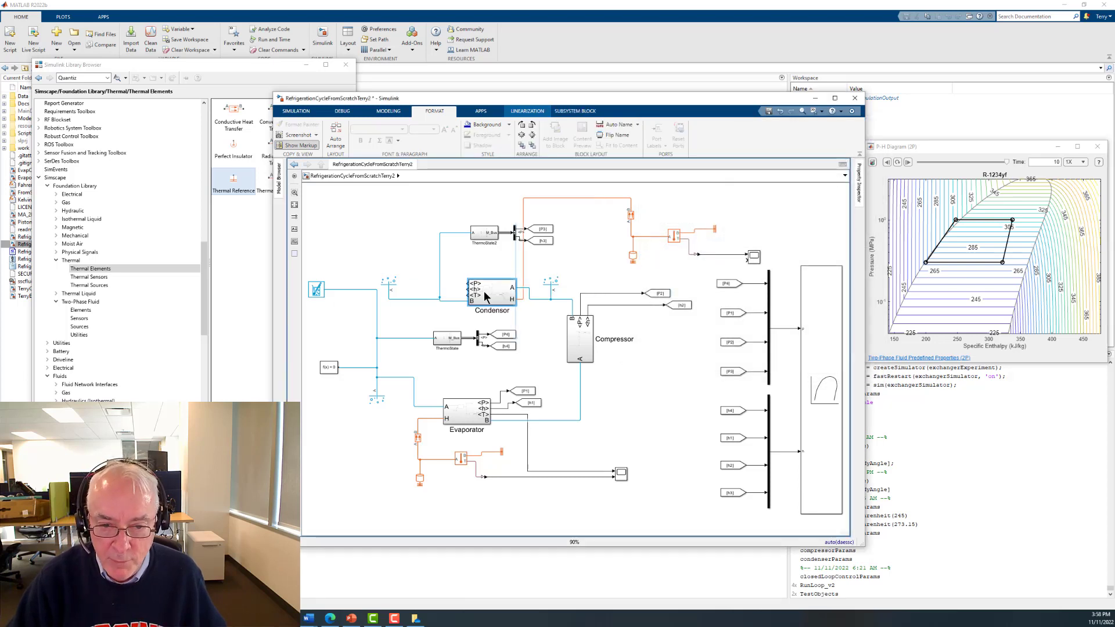
pyautogui.click(550, 291)
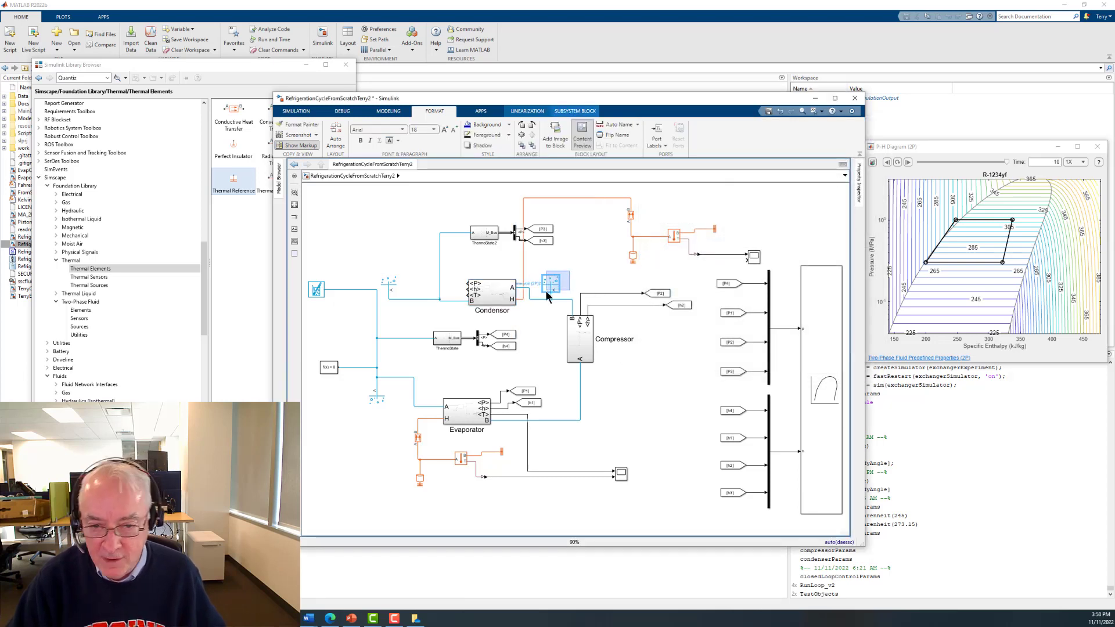
pyautogui.keyDown('shift'); pyautogui.click(545, 291); pyautogui.keyUp('shift')
pyautogui.click(576, 281)
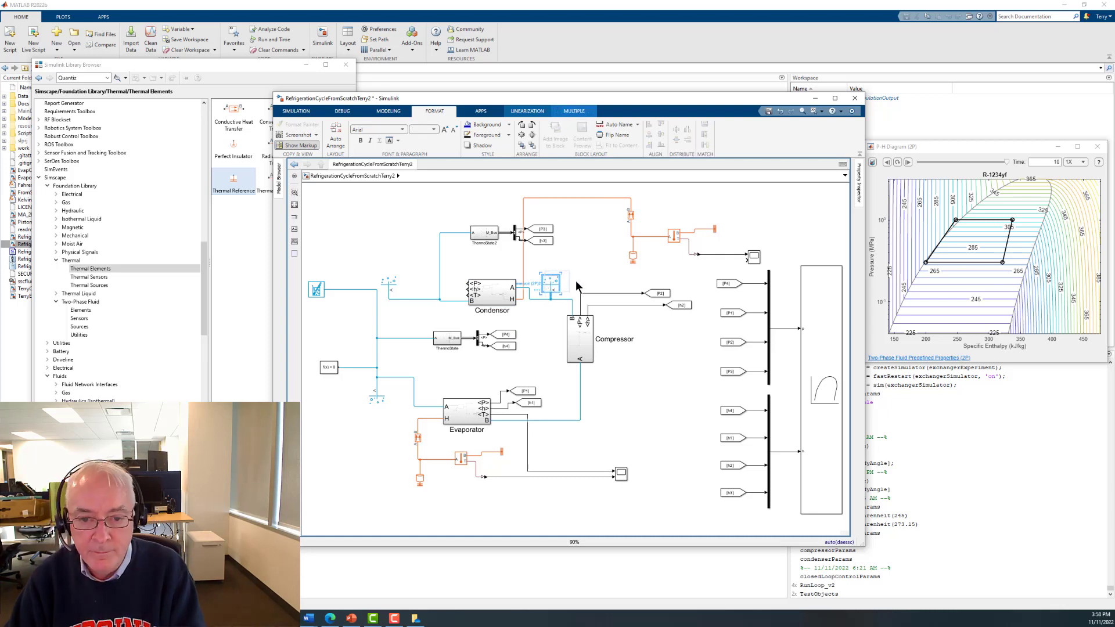
pyautogui.press('Delete')
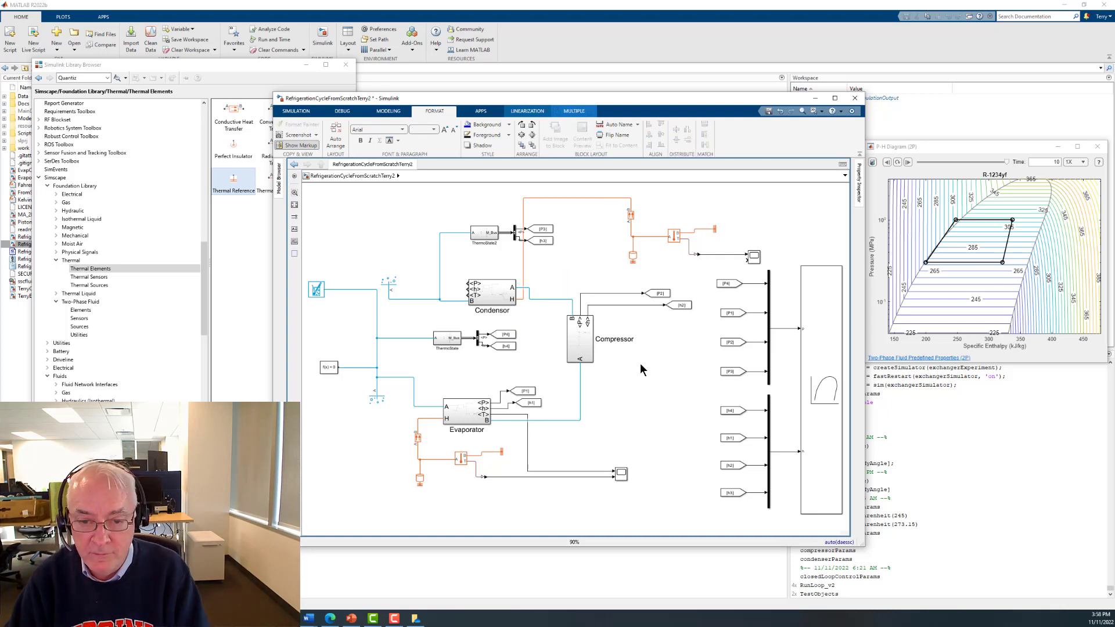
# Run the simulation and inspect the lower edge and lower-left corner of the cycle on the P-H diagram.
pyautogui.click(308, 111)
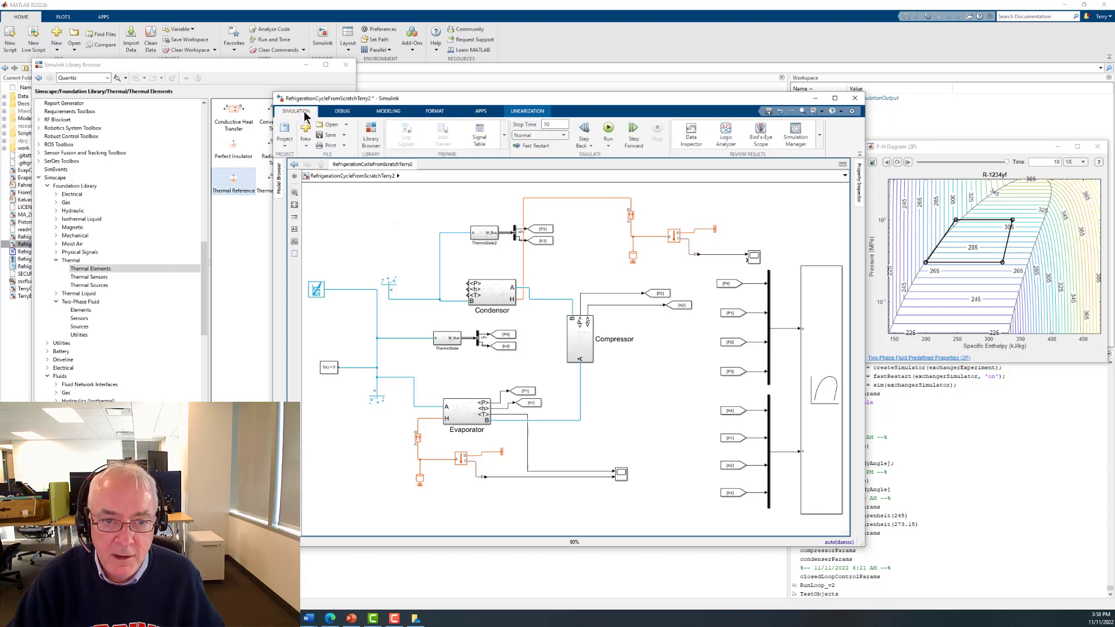
pyautogui.click(608, 128)
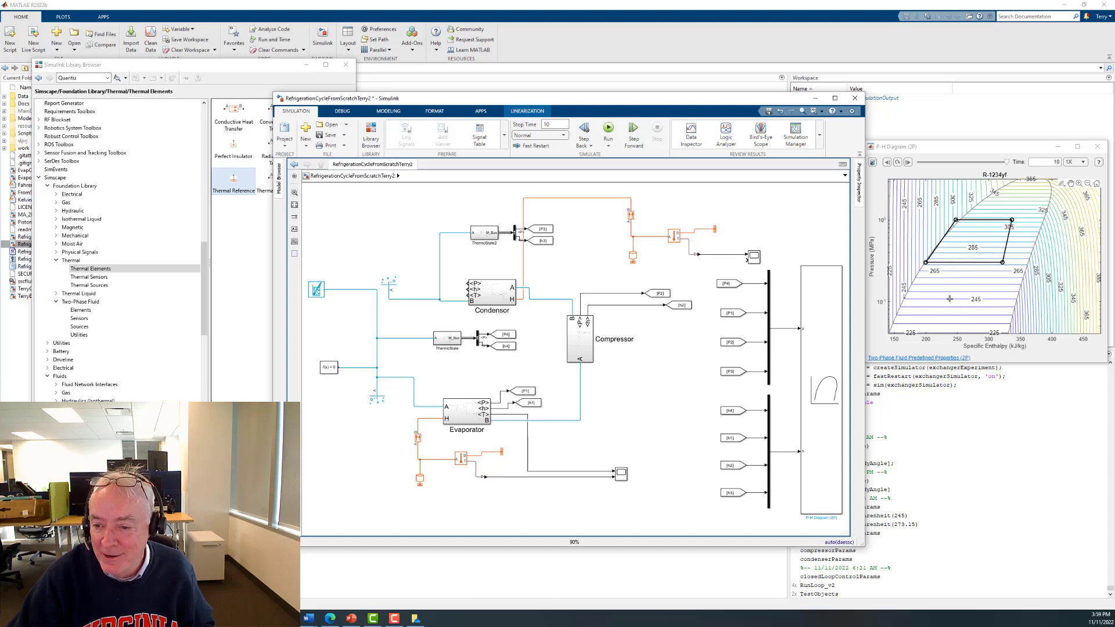
pyautogui.moveTo(949, 298)
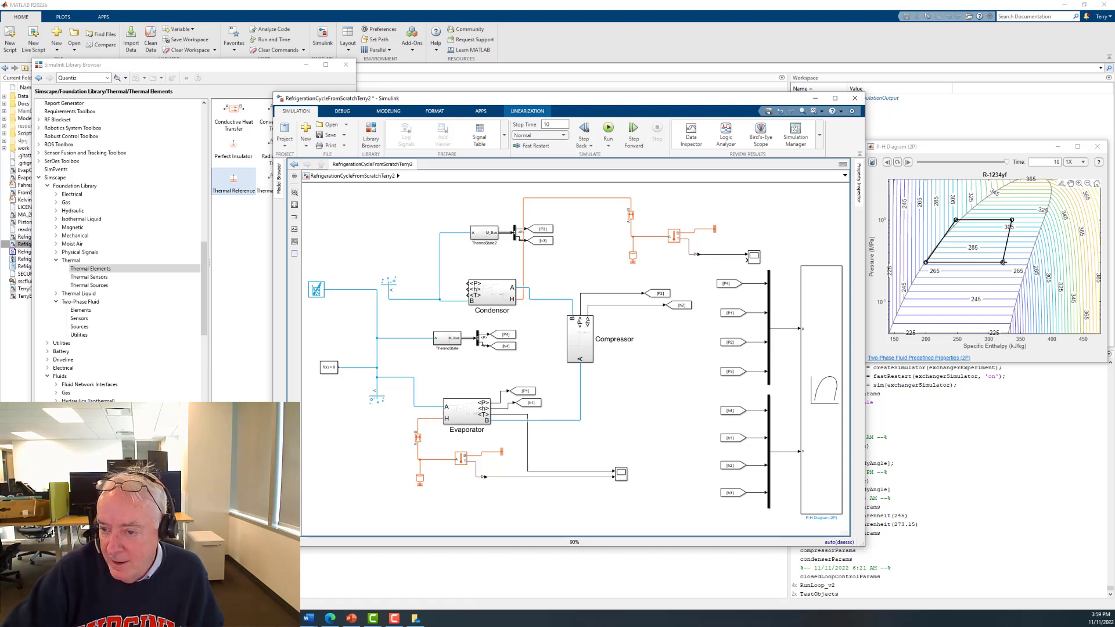
pyautogui.moveTo(1001, 263)
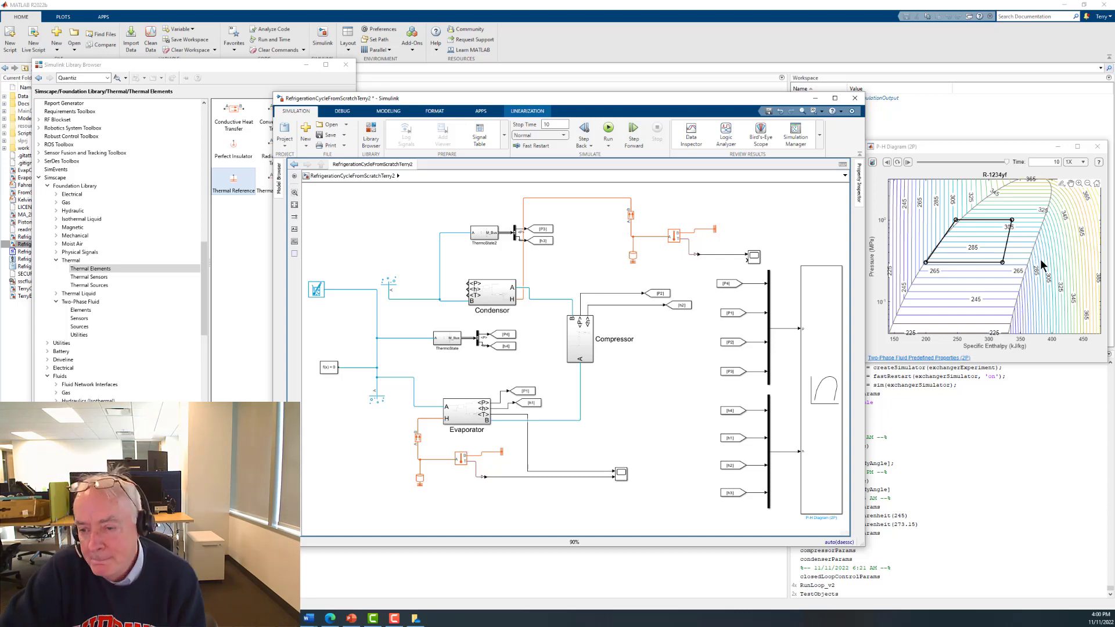
pyautogui.click(925, 262)
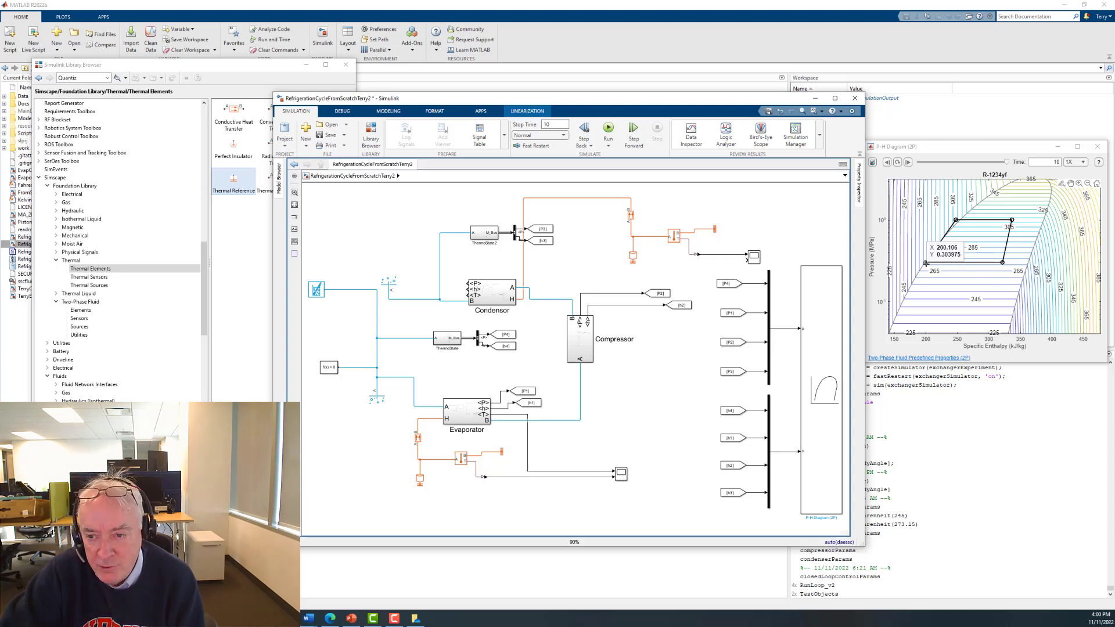
pyautogui.click(949, 264)
pyautogui.click(950, 265)
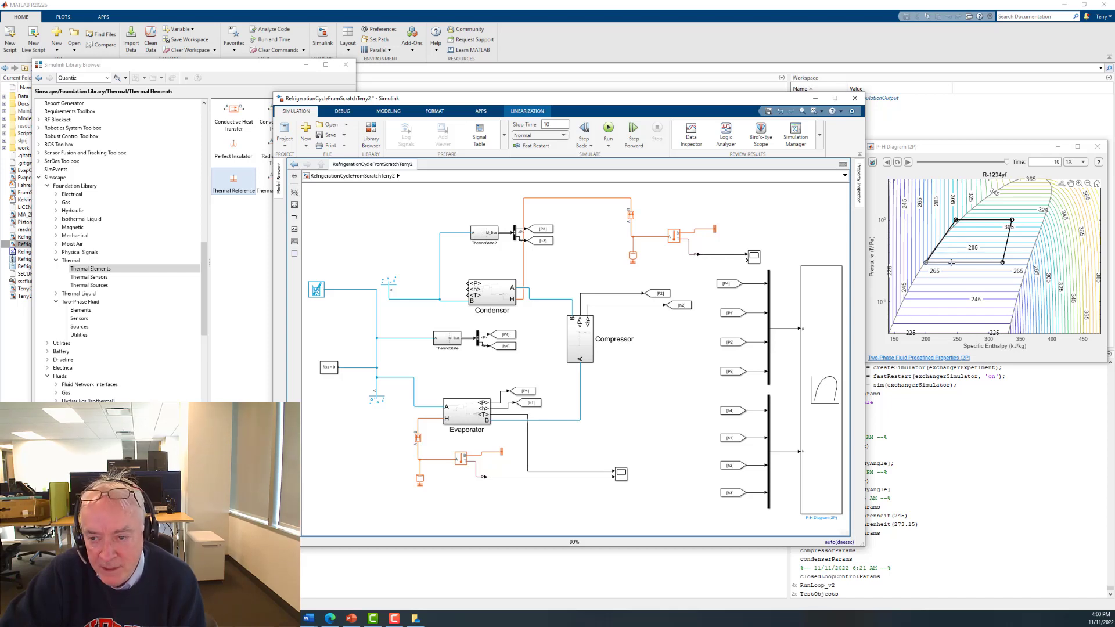
pyautogui.moveTo(926, 263)
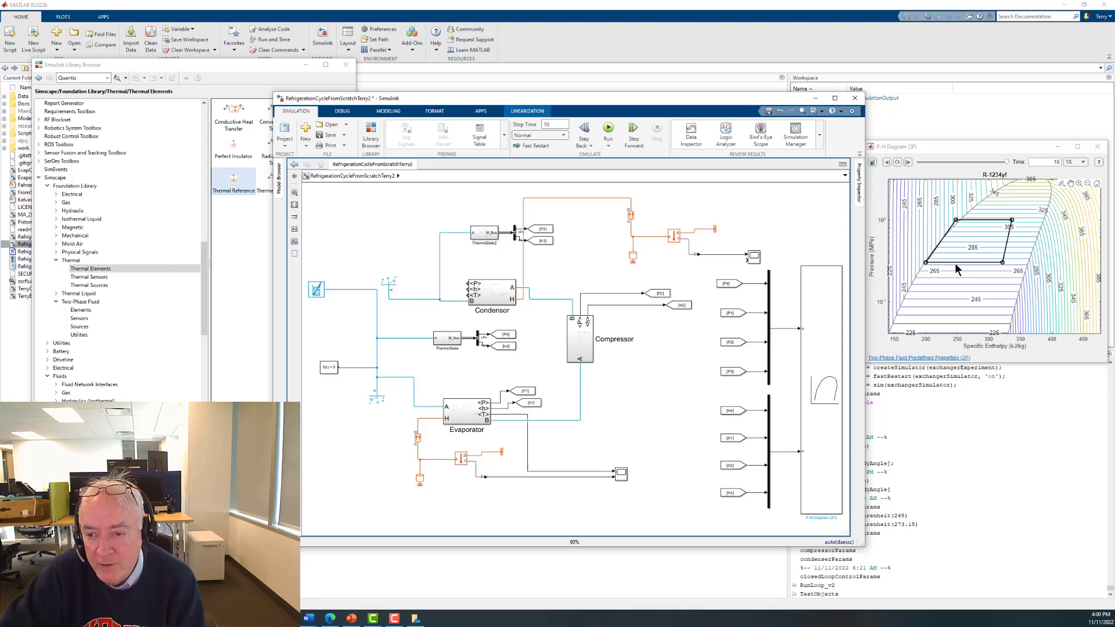